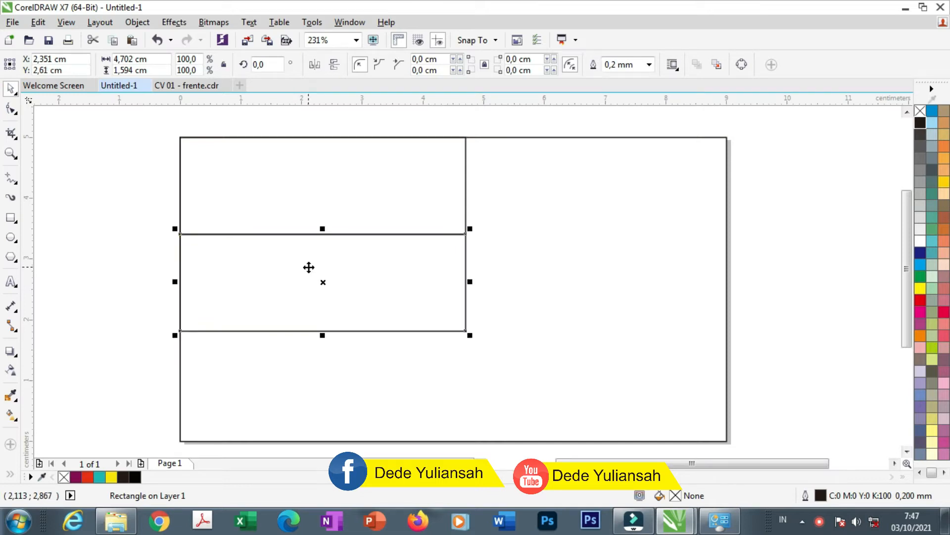
Select the three stacked bands and resize them to 5 cm tall and about 5,292 cm wide
{"action": "left_click", "coordinate": [283, 282], "text": "shift"}
{"action": "left_click", "coordinate": [293, 193], "text": "shift"}
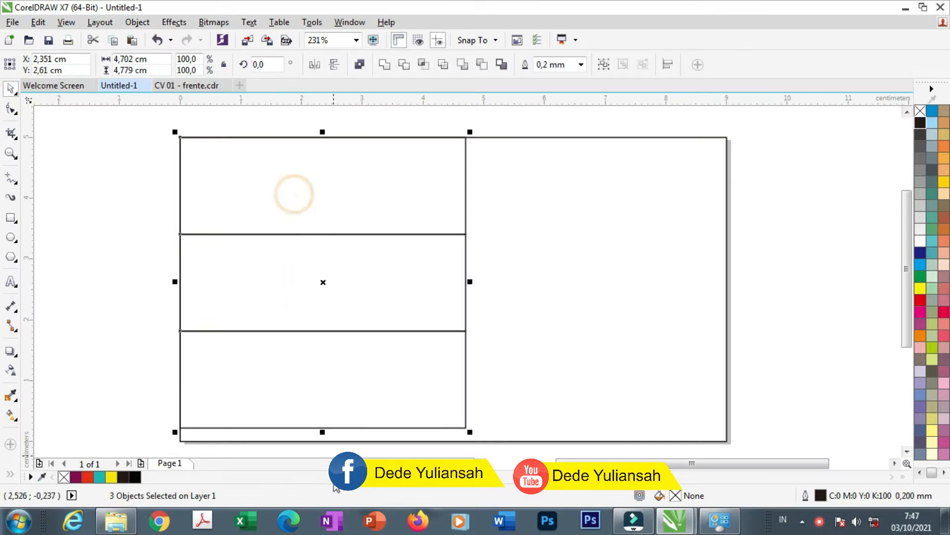
{"action": "scroll", "coordinate": [319, 453], "scroll_direction": "up", "scroll_amount": 2}
{"action": "left_click_drag", "start_coordinate": [325, 398], "coordinate": [328, 430]}
{"action": "scroll", "coordinate": [328, 421], "scroll_direction": "down", "scroll_amount": 4}
{"action": "left_click_drag", "start_coordinate": [410, 341], "coordinate": [429, 341]}
{"action": "scroll", "coordinate": [362, 383], "scroll_direction": "up", "scroll_amount": 2}
{"action": "scroll", "coordinate": [412, 272], "scroll_direction": "down", "scroll_amount": 2}
Draw a 5,144 × 5 cm rectangle over the bands from their top-left corner
{"action": "left_click", "coordinate": [148, 233]}
{"action": "left_click", "coordinate": [12, 219]}
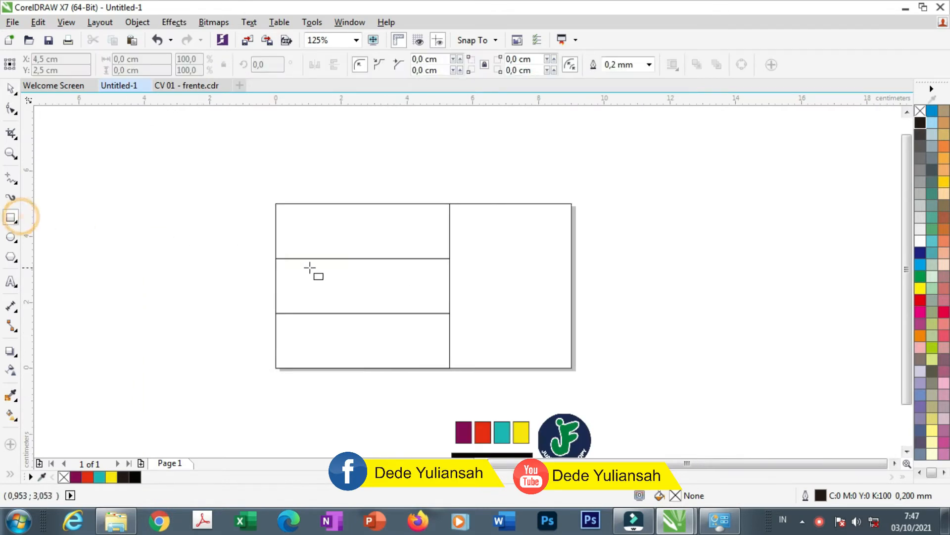
{"action": "scroll", "coordinate": [309, 267], "scroll_direction": "up", "scroll_amount": 2}
{"action": "scroll", "coordinate": [250, 139], "scroll_direction": "down", "scroll_amount": 2}
{"action": "left_click_drag", "start_coordinate": [246, 140], "coordinate": [415, 304]}
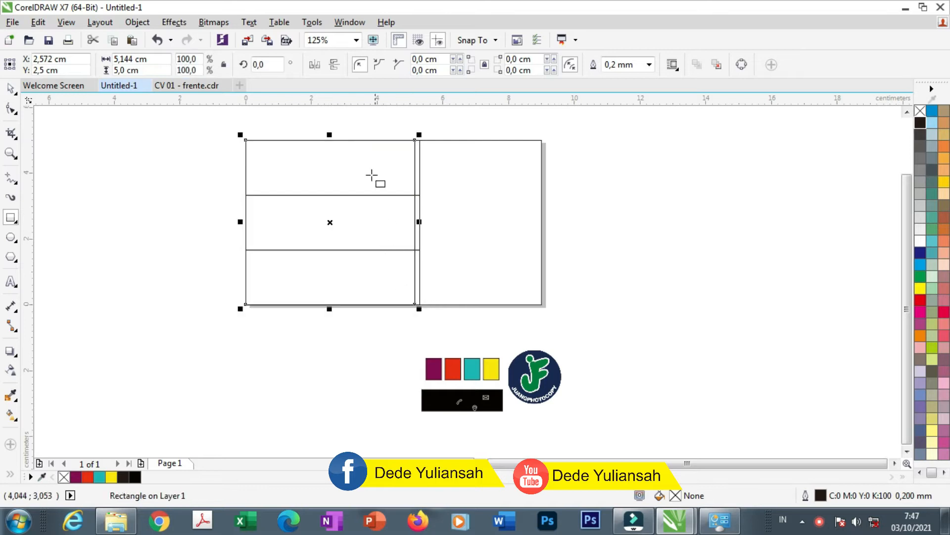
{"action": "scroll", "coordinate": [361, 135], "scroll_direction": "up", "scroll_amount": 2}
{"action": "left_click", "coordinate": [11, 92]}
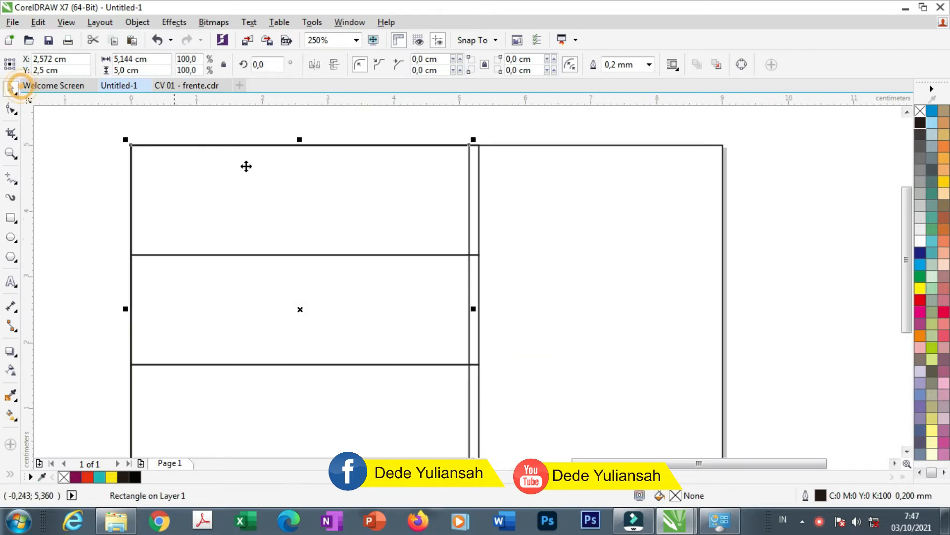
{"action": "right_click", "coordinate": [320, 208]}
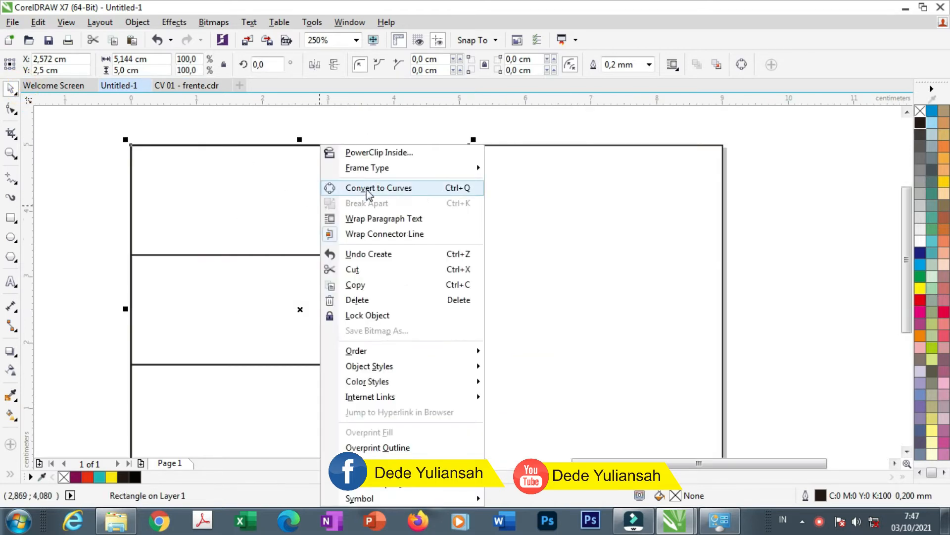
Convert the new rectangle to curves and select it with the Shape tool to show its nodes
{"action": "left_click", "coordinate": [477, 188]}
{"action": "left_click", "coordinate": [320, 111]}
{"action": "left_click", "coordinate": [9, 110]}
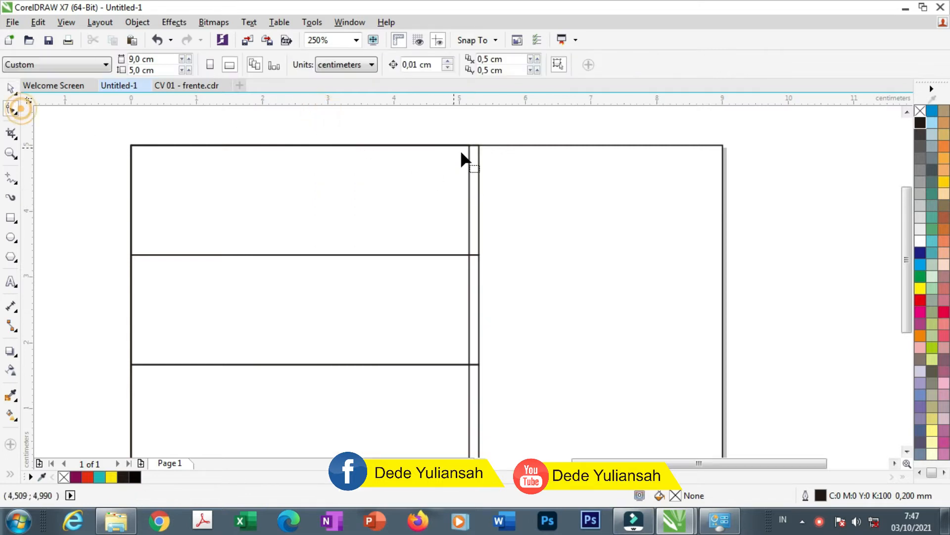
{"action": "left_click", "coordinate": [464, 159]}
Slide the top-right node left and align the bottom node with the bands' right edge
{"action": "left_click_drag", "start_coordinate": [470, 149], "coordinate": [297, 147]}
{"action": "scroll", "coordinate": [365, 151], "scroll_direction": "down", "scroll_amount": 2}
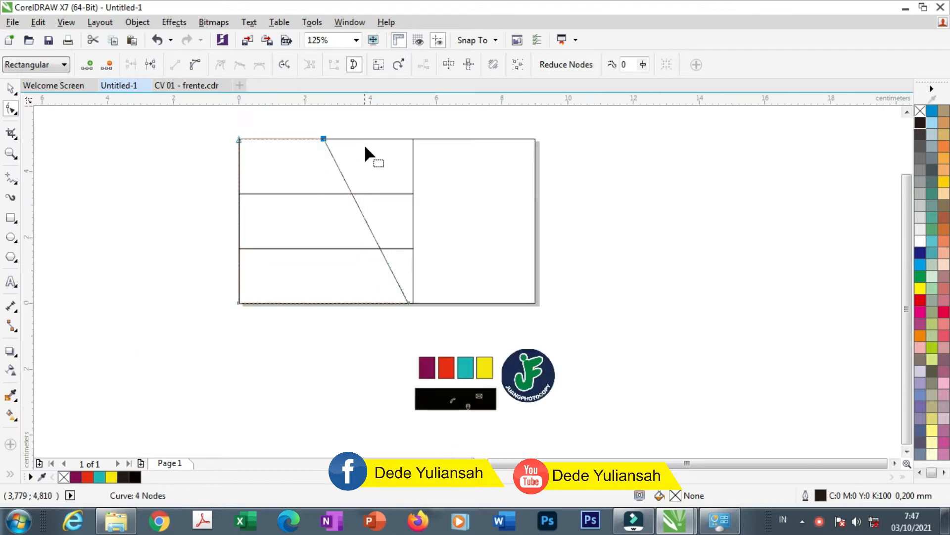
{"action": "scroll", "coordinate": [413, 300], "scroll_direction": "up", "scroll_amount": 2}
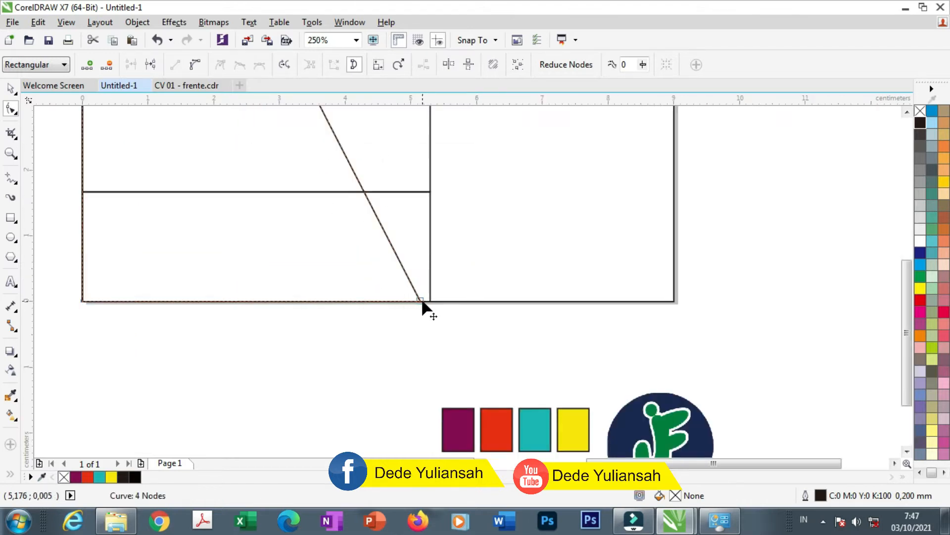
{"action": "scroll", "coordinate": [422, 302], "scroll_direction": "down", "scroll_amount": 2}
{"action": "scroll", "coordinate": [421, 300], "scroll_direction": "up", "scroll_amount": 2}
{"action": "left_click_drag", "start_coordinate": [422, 300], "coordinate": [427, 300]}
{"action": "scroll", "coordinate": [416, 308], "scroll_direction": "down", "scroll_amount": 2}
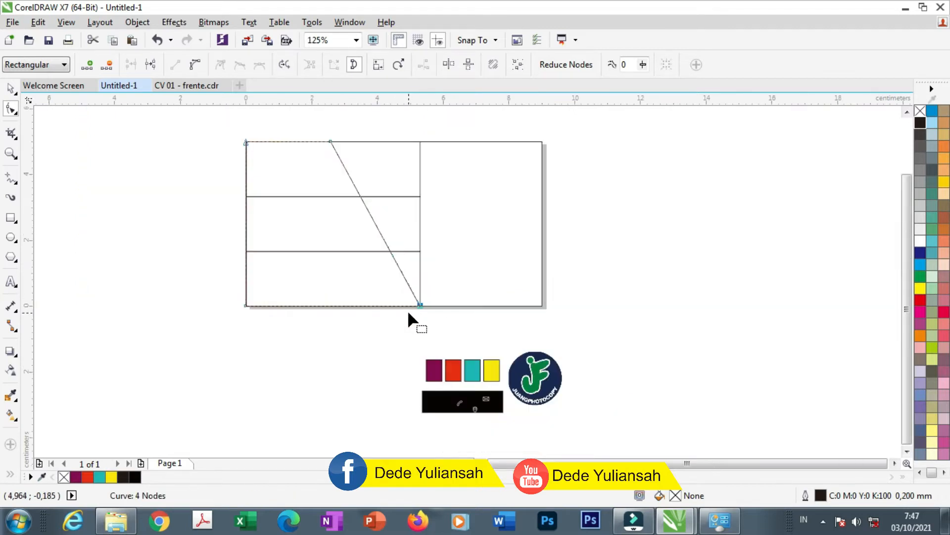
{"action": "left_click", "coordinate": [10, 91]}
{"action": "left_click", "coordinate": [114, 251]}
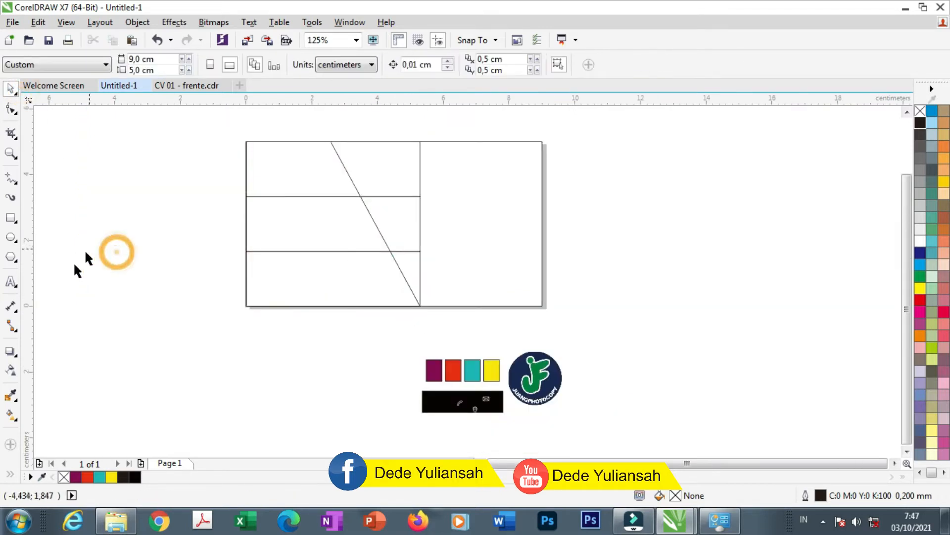
{"action": "left_click", "coordinate": [17, 153]}
Zoom in on the card and try a magenta Smart Fill on the lower-left region, then undo it
{"action": "left_click_drag", "start_coordinate": [229, 135], "coordinate": [564, 312]}
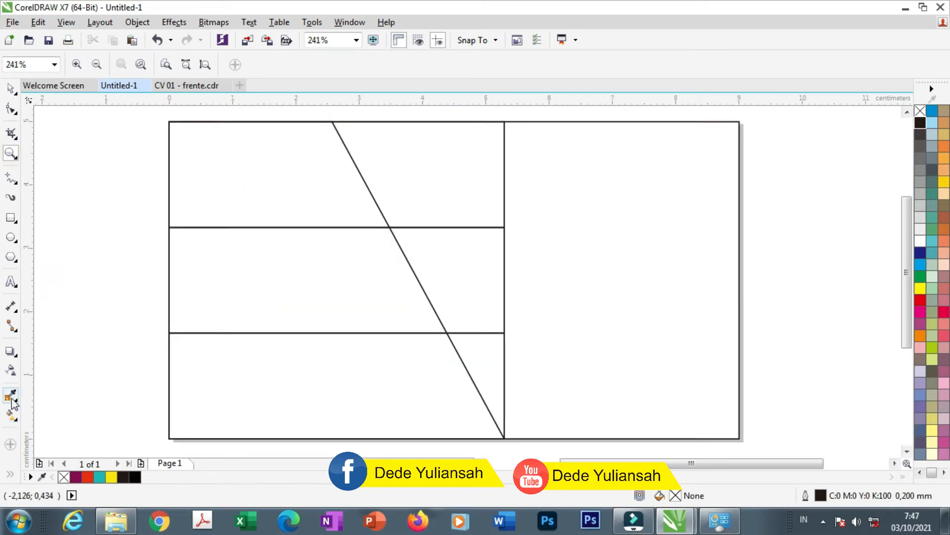
{"action": "left_click", "coordinate": [10, 477]}
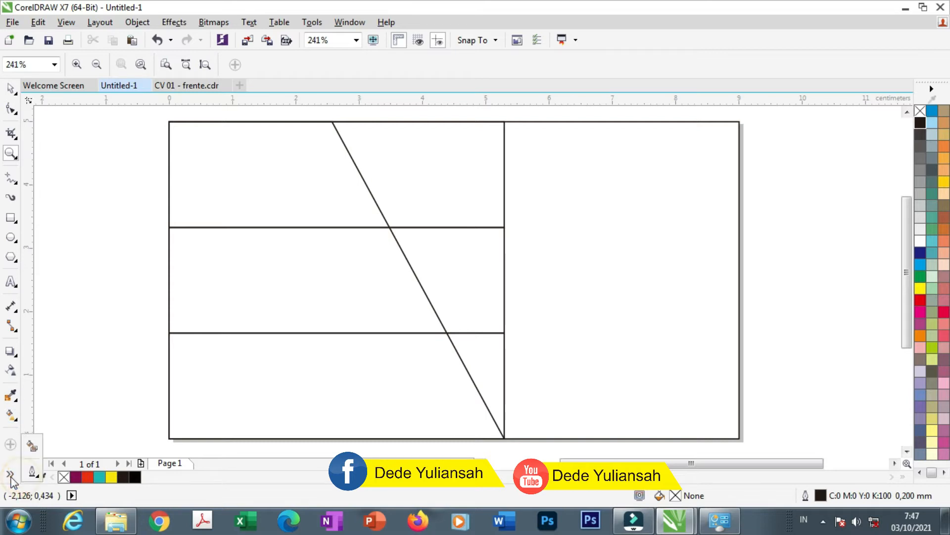
{"action": "left_click", "coordinate": [31, 447]}
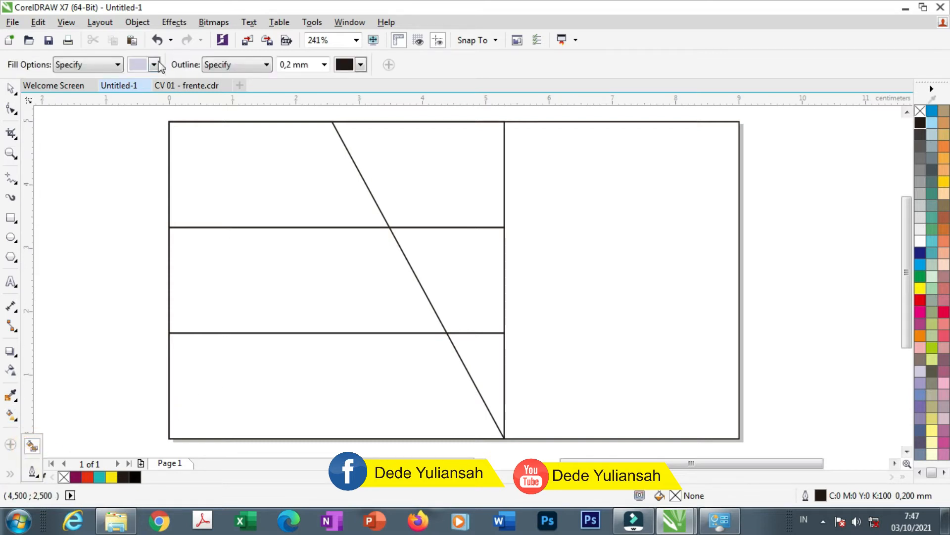
{"action": "left_click", "coordinate": [153, 64]}
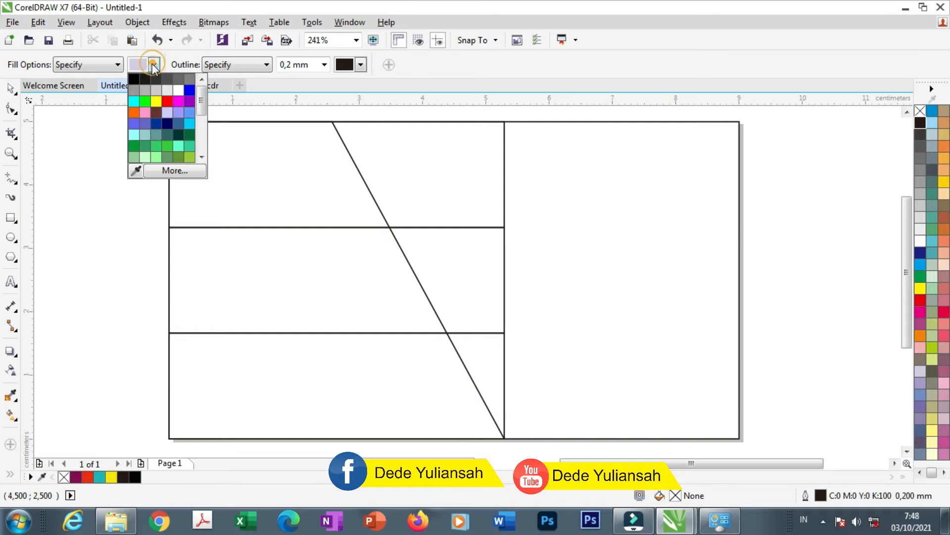
{"action": "left_click", "coordinate": [136, 171]}
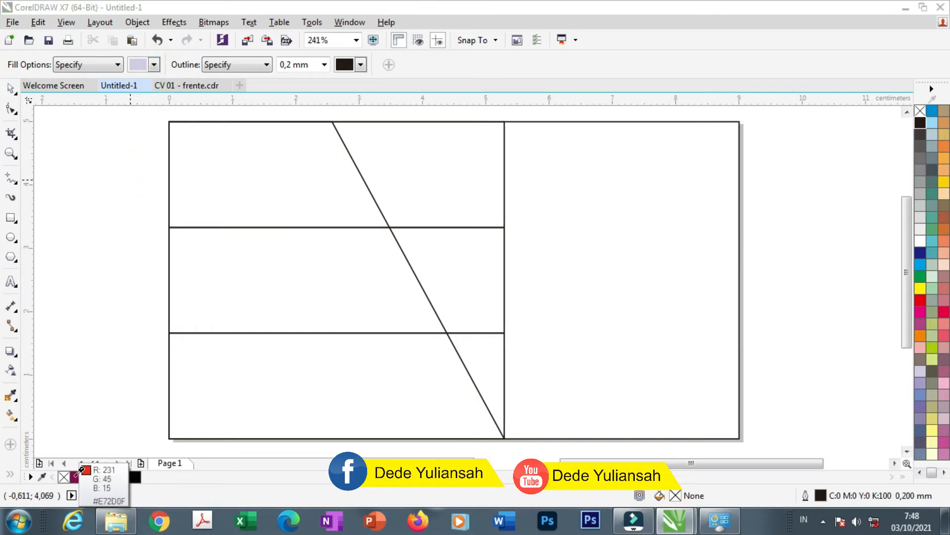
{"action": "left_click", "coordinate": [76, 477]}
{"action": "left_click", "coordinate": [216, 399]}
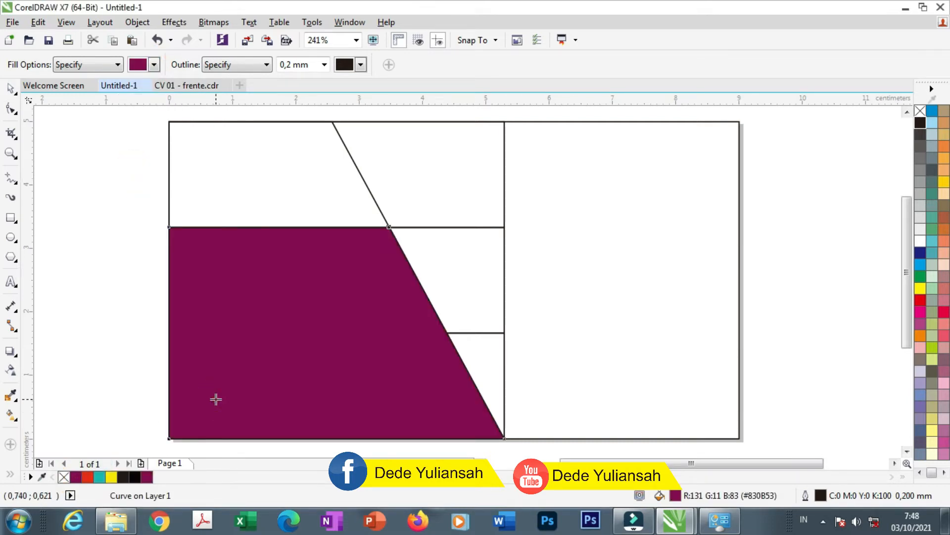
{"action": "key", "text": "ctrl+z"}
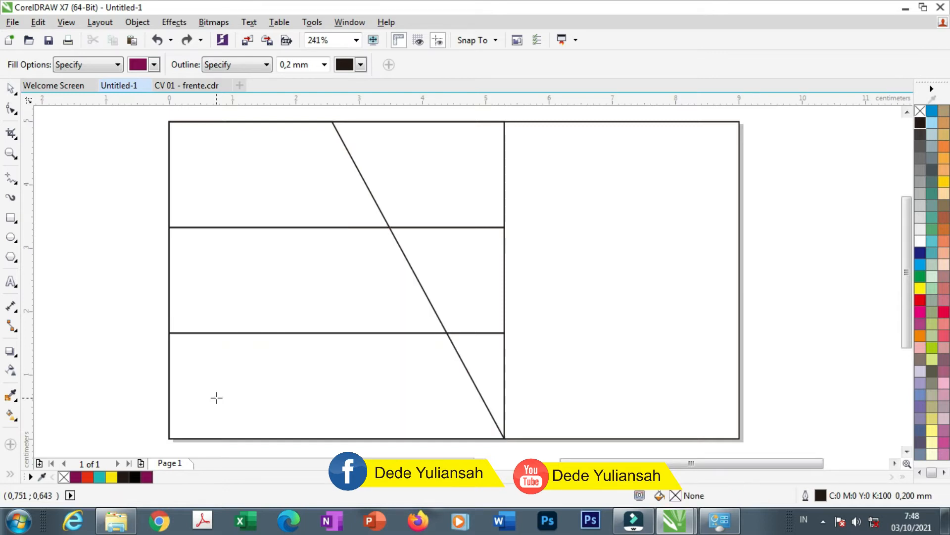
{"action": "left_click", "coordinate": [440, 419]}
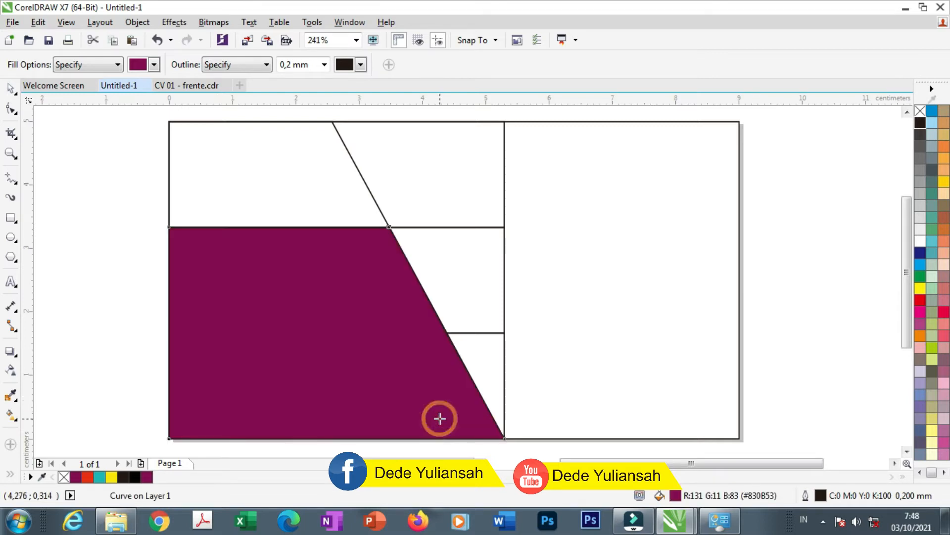
{"action": "key", "text": "ctrl+z"}
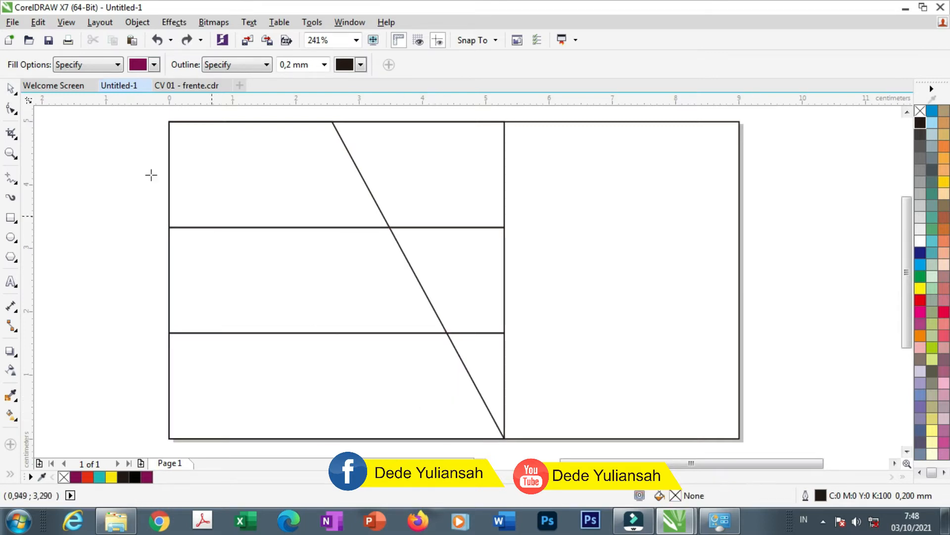
Try moving the top band and the diagonal shape, undoing both moves
{"action": "left_click", "coordinate": [10, 88]}
{"action": "left_click", "coordinate": [90, 184]}
{"action": "left_click_drag", "start_coordinate": [460, 152], "coordinate": [285, 183]}
{"action": "key", "text": "ctrl+z"}
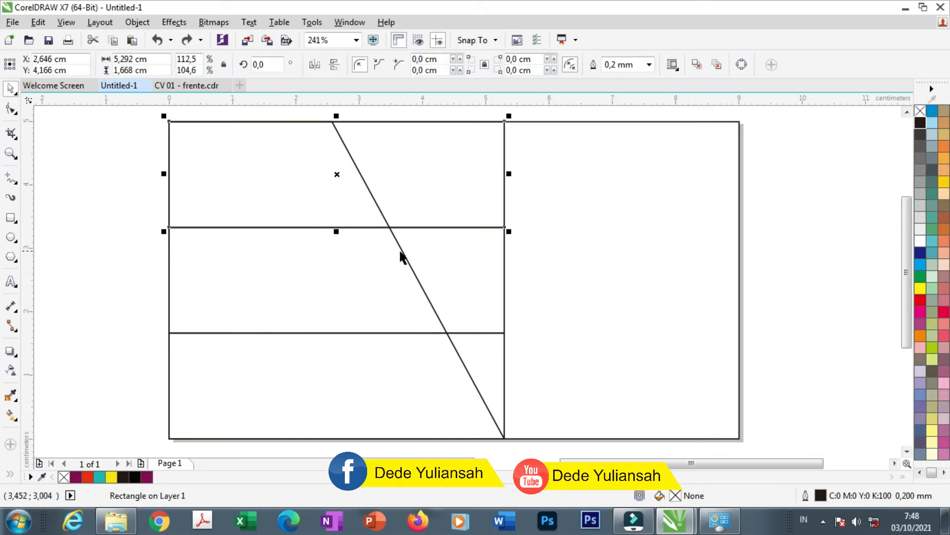
{"action": "left_click_drag", "start_coordinate": [408, 265], "coordinate": [315, 280]}
{"action": "key", "text": "ctrl+z"}
Send the diagonal-edged shape to the back of the page with Order > To Back of Page
{"action": "right_click", "coordinate": [356, 277]}
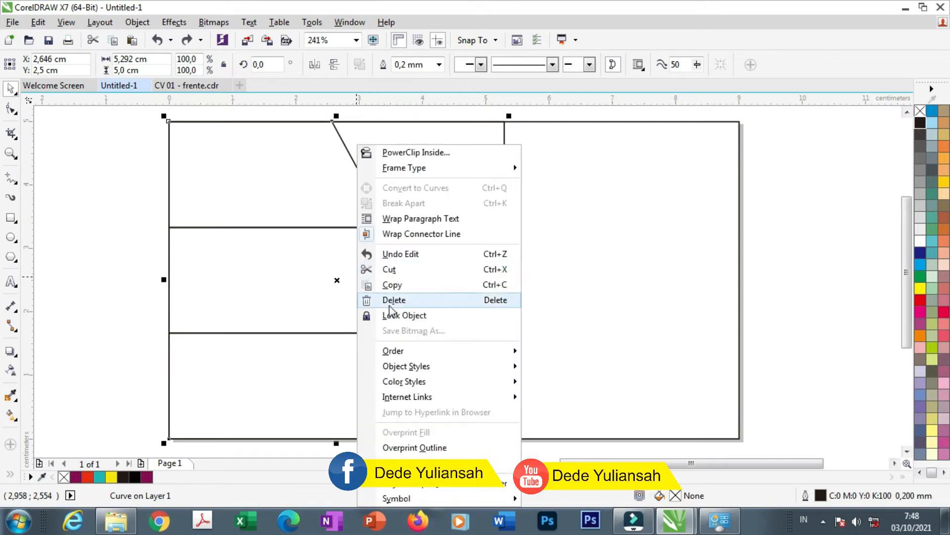
{"action": "mouse_move", "coordinate": [469, 352]}
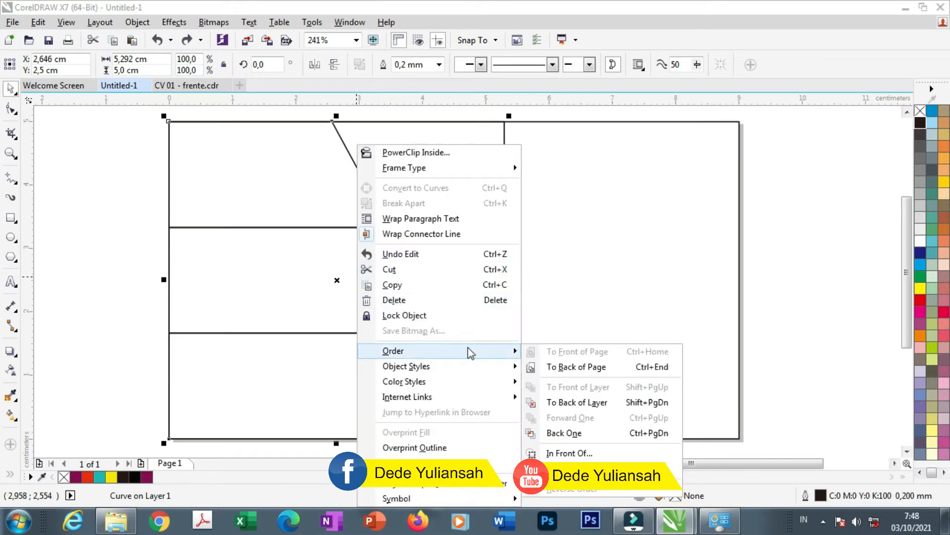
{"action": "left_click", "coordinate": [570, 370]}
{"action": "left_click", "coordinate": [76, 255]}
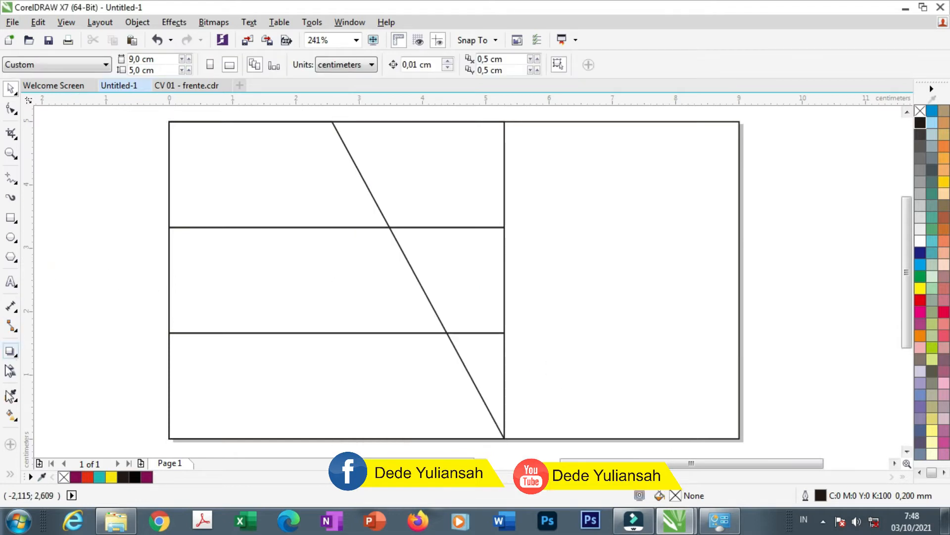
{"action": "left_click", "coordinate": [10, 475]}
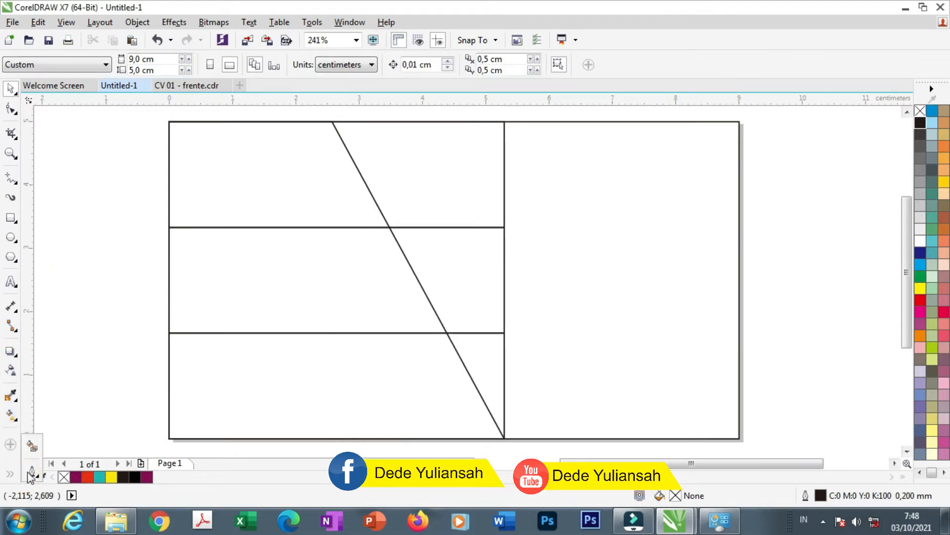
{"action": "left_click", "coordinate": [33, 447]}
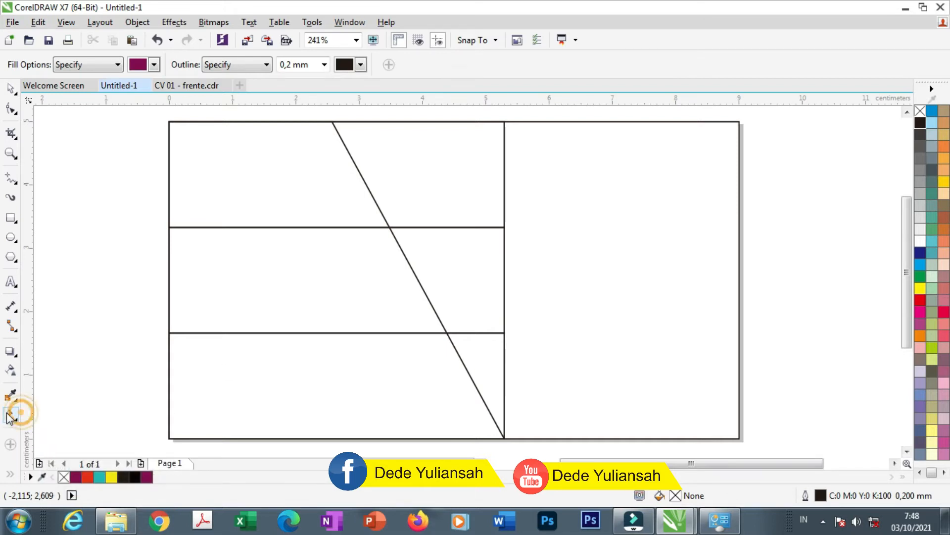
Smart Fill the bottom region magenta and the middle band red #E72D0F
{"action": "left_click", "coordinate": [239, 366]}
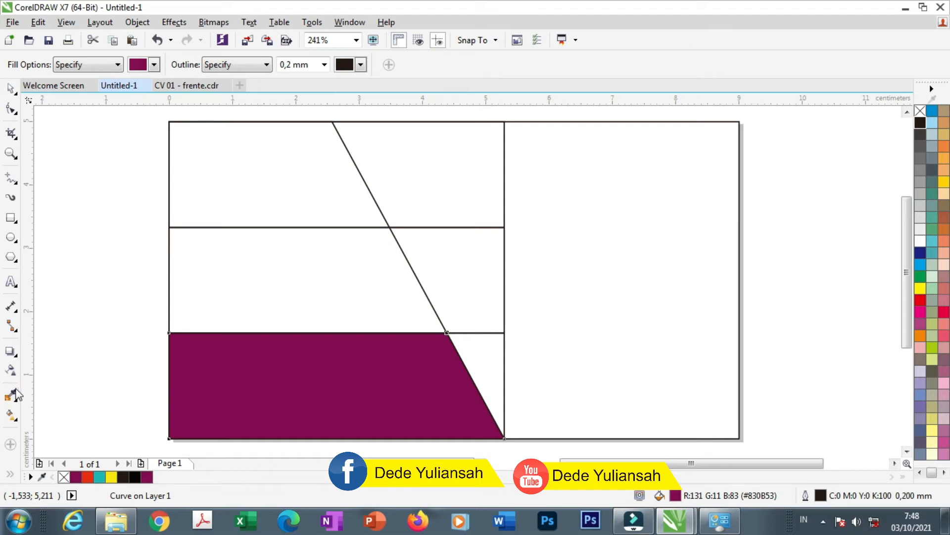
{"action": "left_click", "coordinate": [154, 64]}
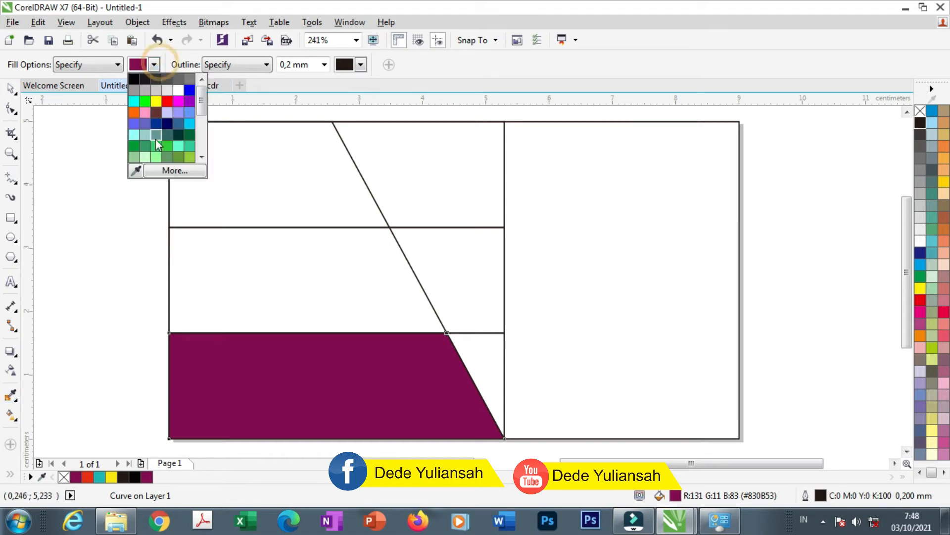
{"action": "left_click", "coordinate": [134, 170]}
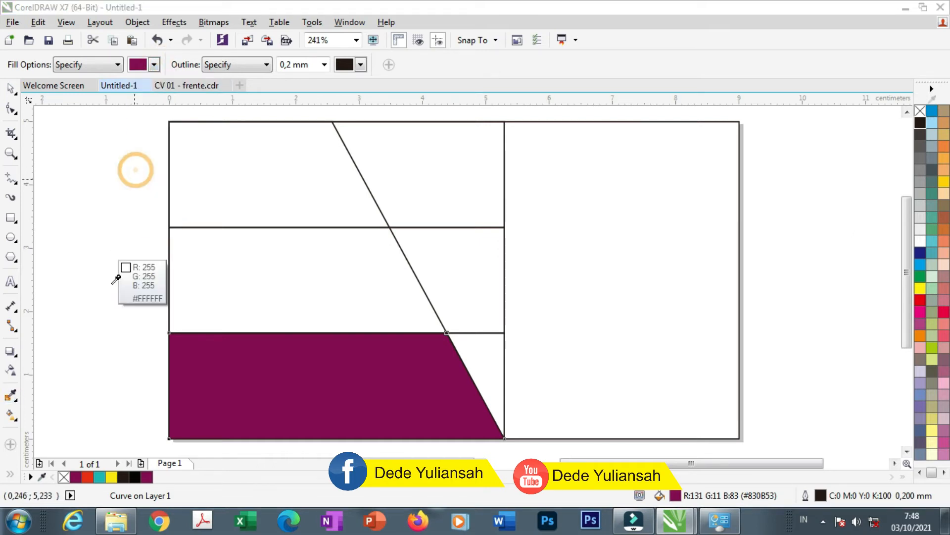
{"action": "left_click", "coordinate": [88, 476]}
{"action": "left_click", "coordinate": [216, 296]}
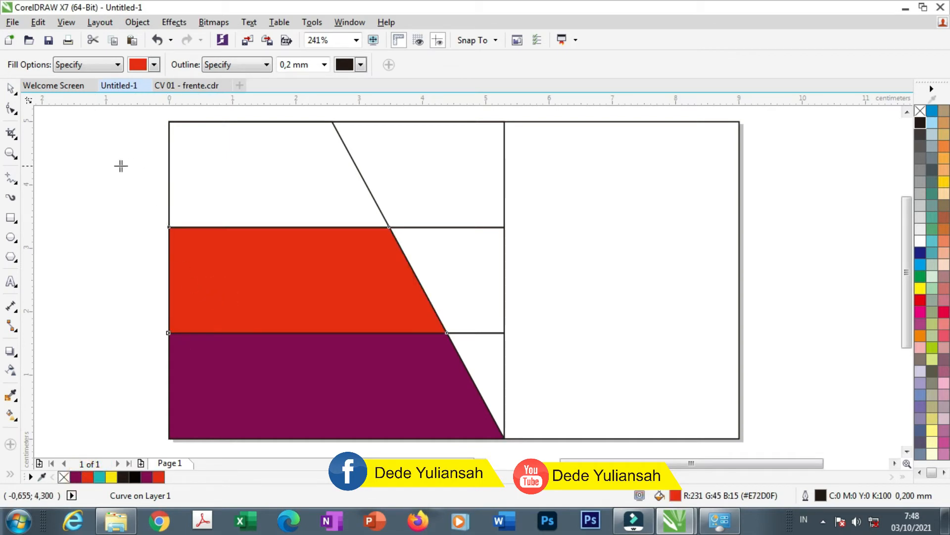
Sample teal #1CB6B6 from the palette and fill the top band with it
{"action": "left_click", "coordinate": [154, 64]}
{"action": "left_click", "coordinate": [134, 171]}
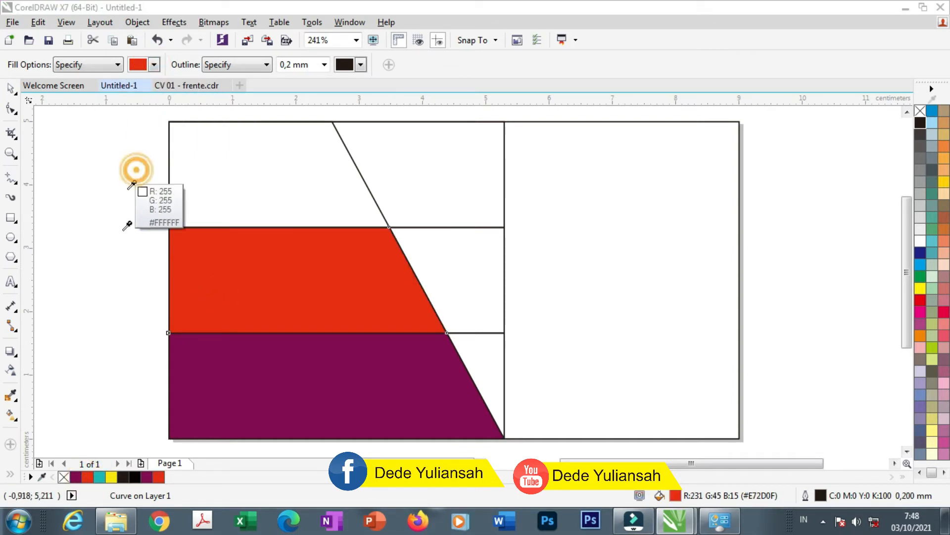
{"action": "left_click", "coordinate": [99, 477]}
{"action": "left_click", "coordinate": [261, 202]}
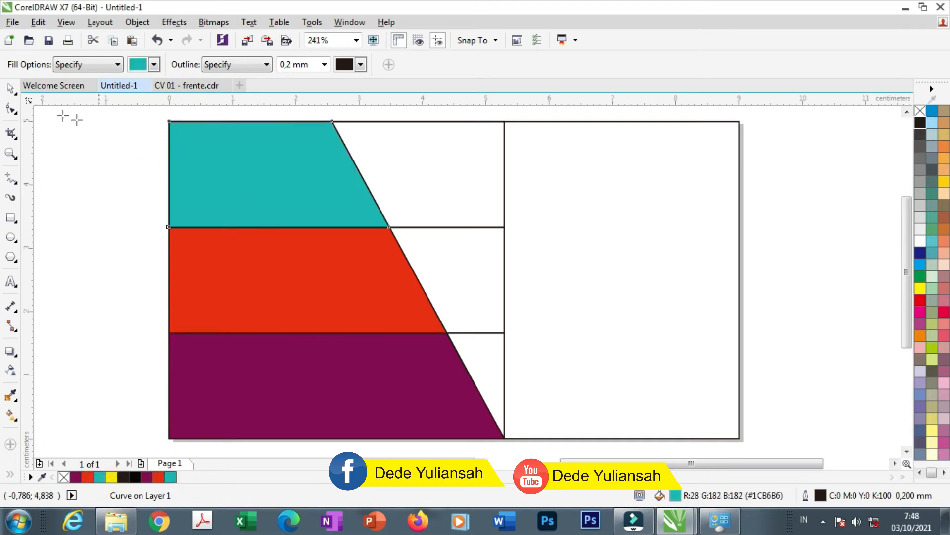
{"action": "left_click", "coordinate": [9, 88]}
{"action": "left_click", "coordinate": [87, 189]}
{"action": "left_click_drag", "start_coordinate": [203, 175], "coordinate": [204, 178]}
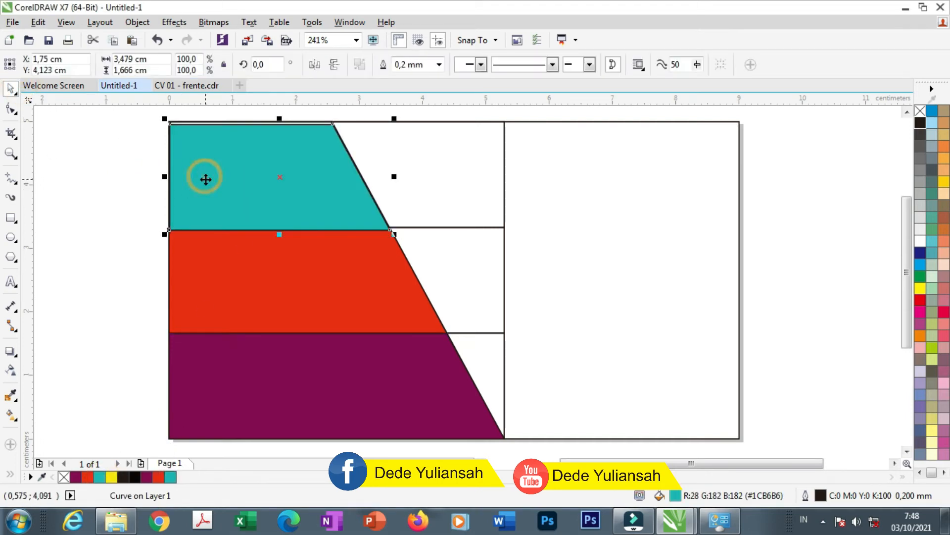
Delete the three leftover white rectangles beside the bands
{"action": "key", "text": "ctrl+z"}
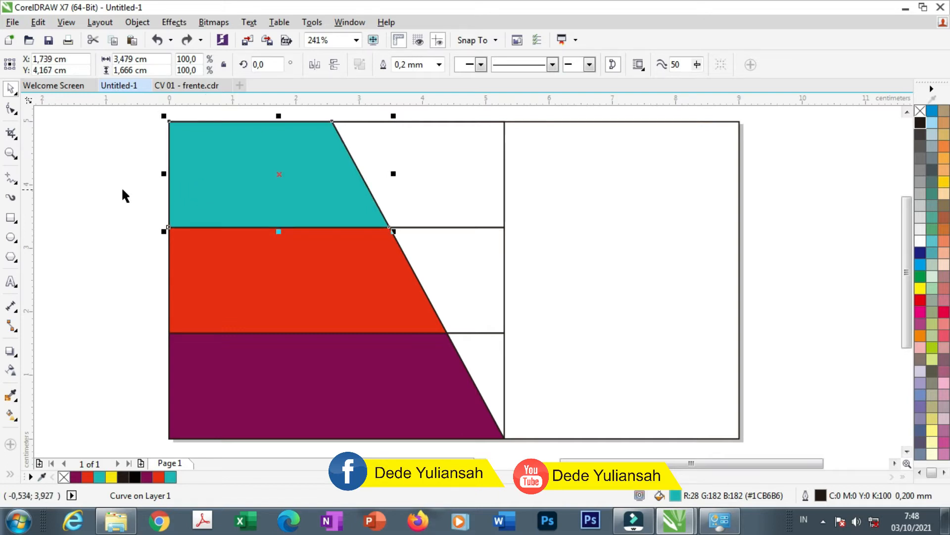
{"action": "left_click", "coordinate": [87, 189]}
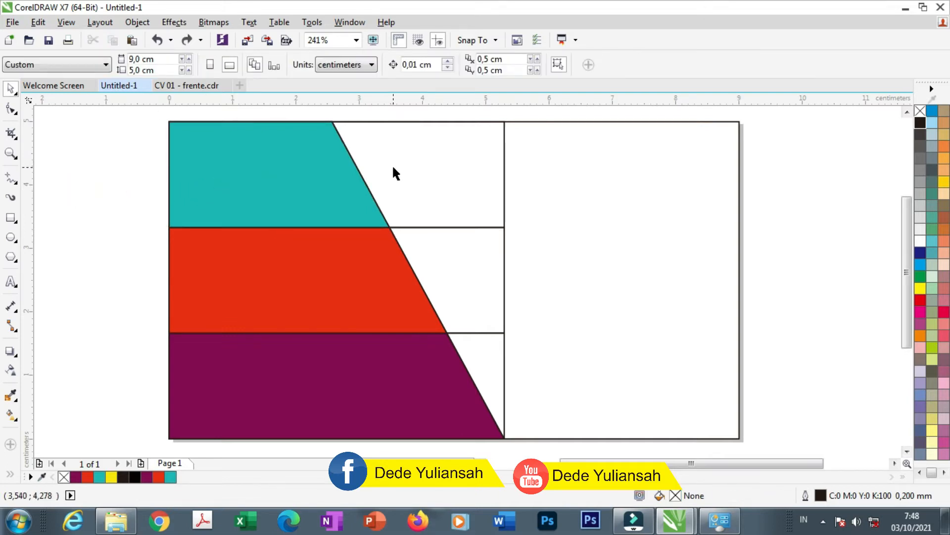
{"action": "left_click_drag", "start_coordinate": [432, 179], "coordinate": [524, 209]}
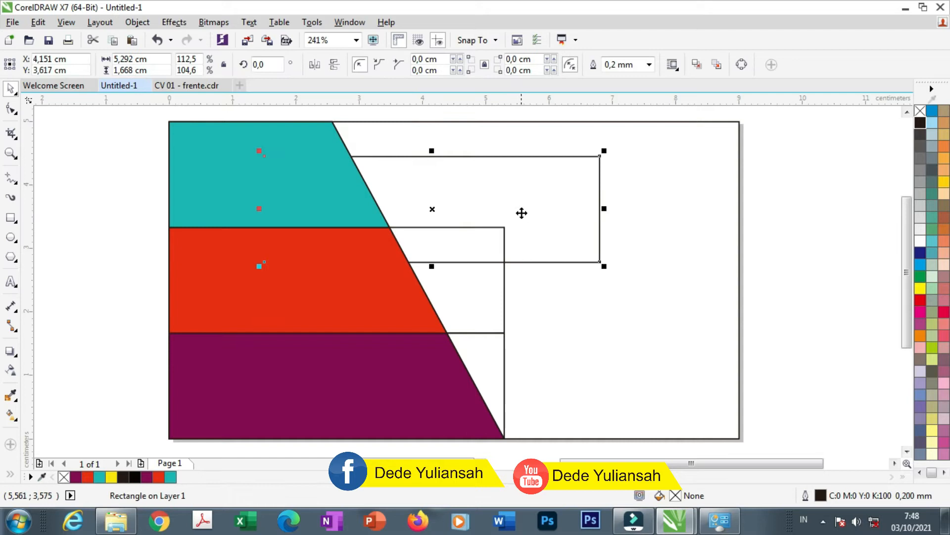
{"action": "key", "text": "Delete"}
{"action": "left_click", "coordinate": [476, 262]}
{"action": "key", "text": "Delete"}
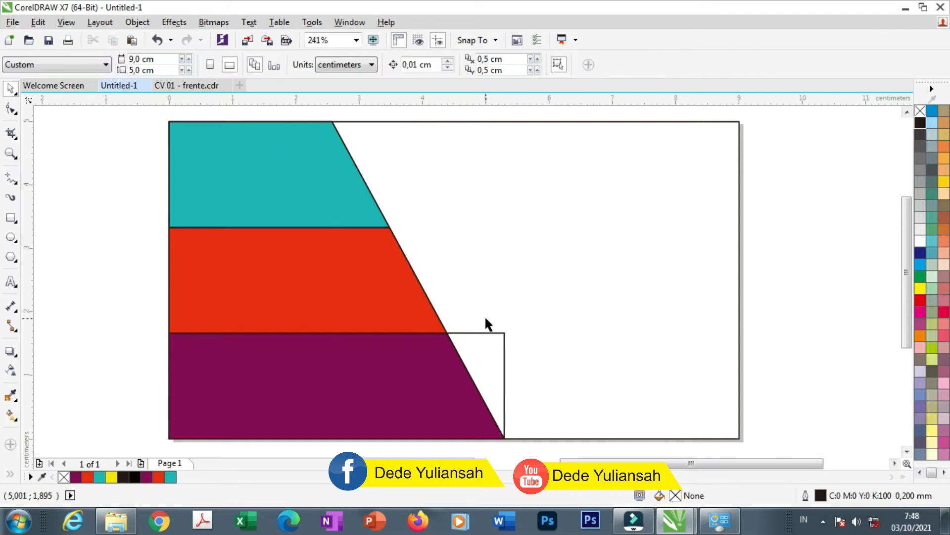
{"action": "left_click", "coordinate": [482, 372]}
{"action": "key", "text": "Delete"}
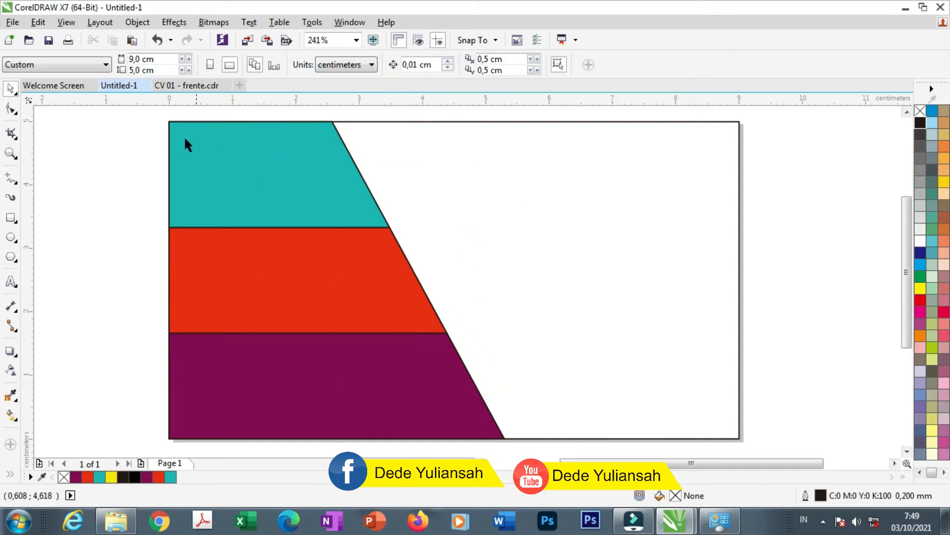
Remove the outlines from all three coloured bands
{"action": "left_click_drag", "start_coordinate": [125, 121], "coordinate": [519, 441]}
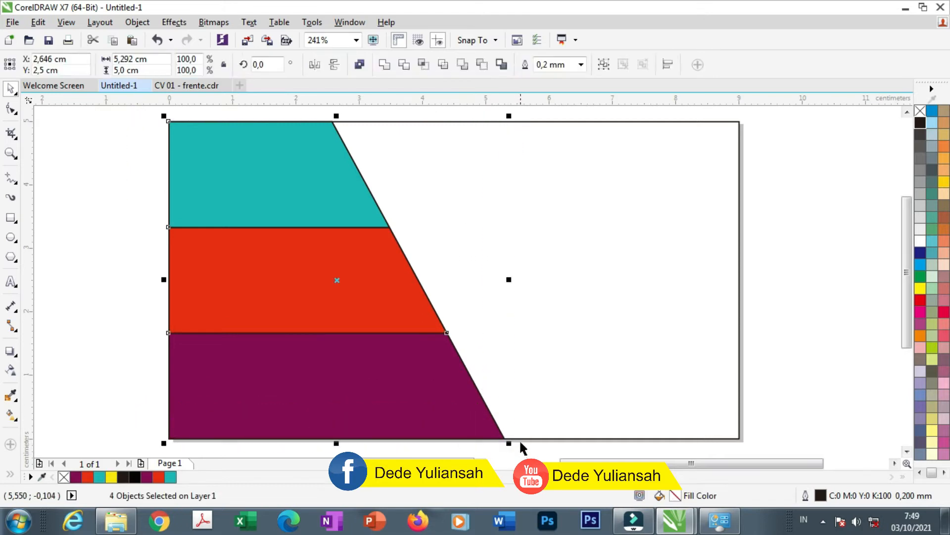
{"action": "right_click", "coordinate": [922, 112]}
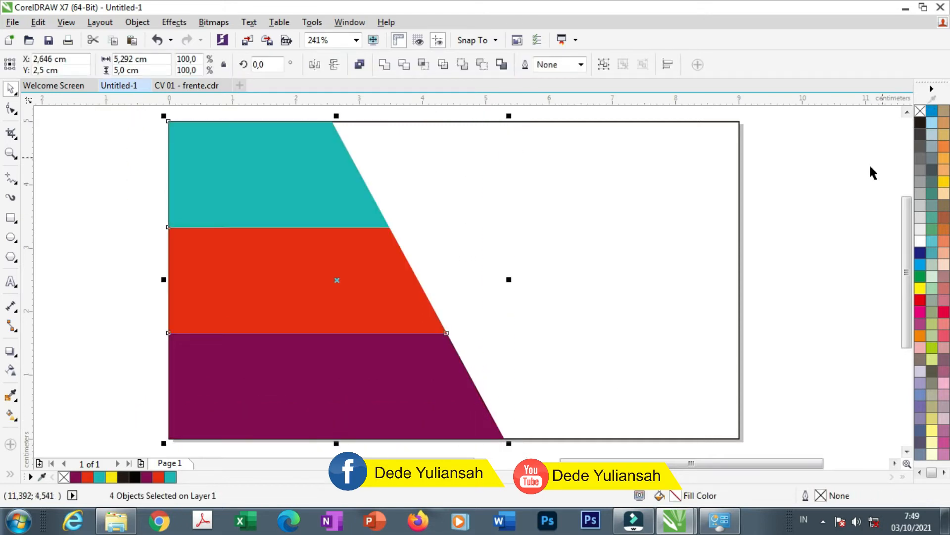
{"action": "left_click", "coordinate": [824, 191]}
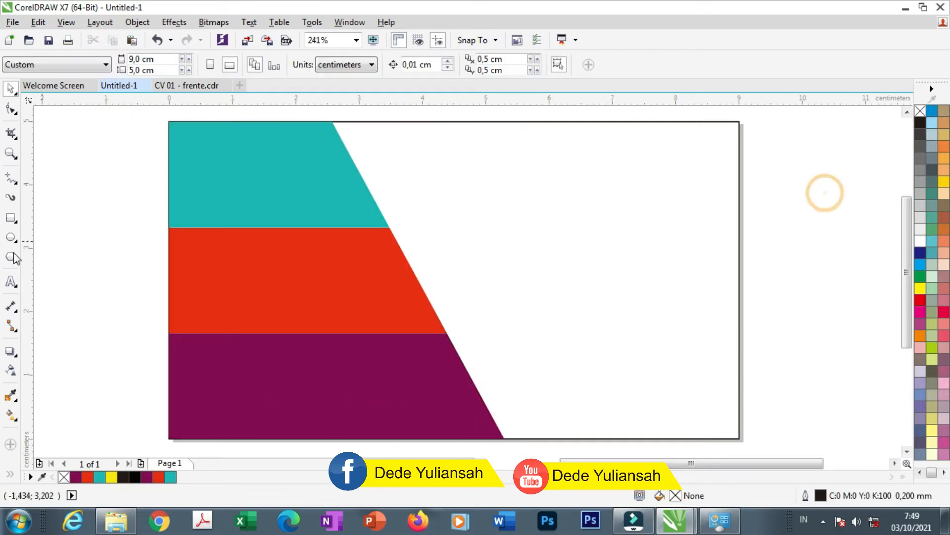
Draw a rectangle from the card's top-left corner covering the bands
{"action": "left_click", "coordinate": [10, 218]}
{"action": "left_click_drag", "start_coordinate": [169, 121], "coordinate": [510, 442]}
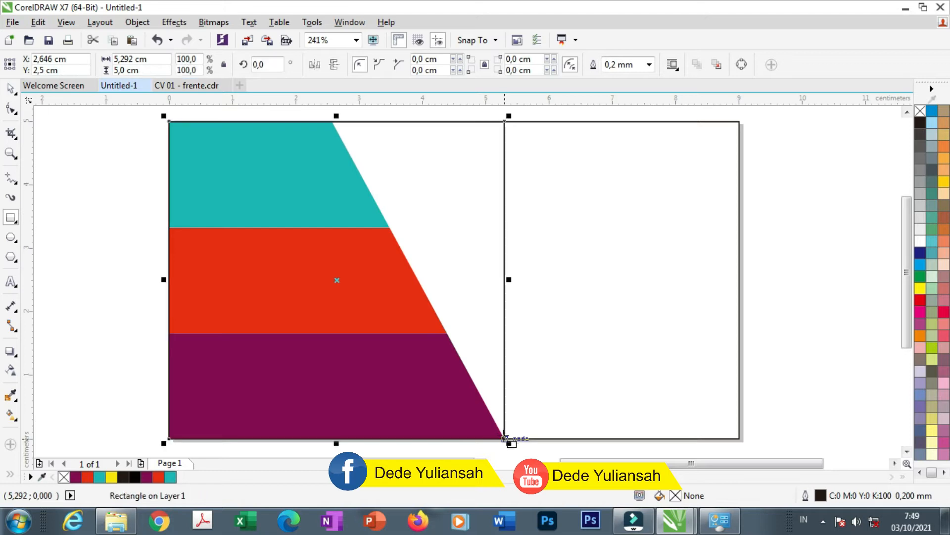
{"action": "left_click", "coordinate": [9, 89]}
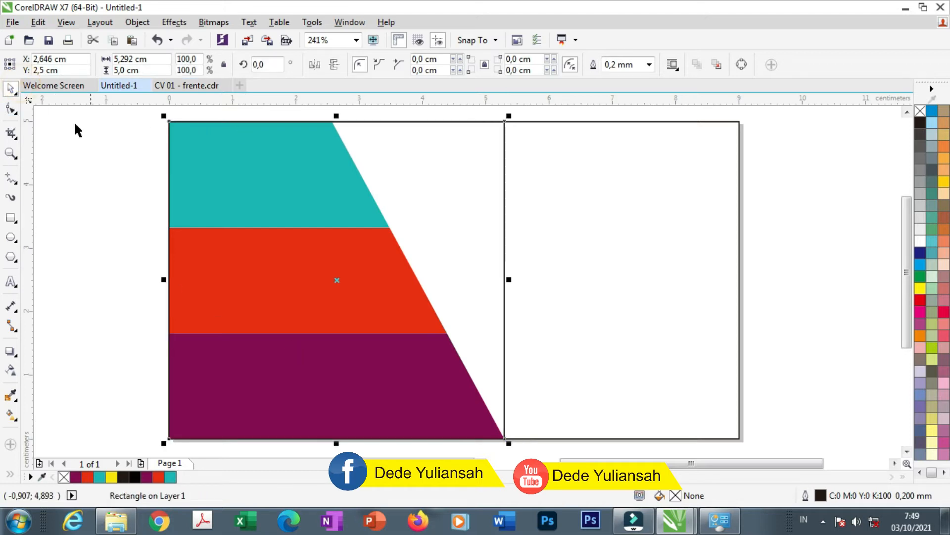
Convert the rectangle to curves and pull its top-right node left to slant the edge
{"action": "right_click", "coordinate": [399, 164]}
{"action": "left_click", "coordinate": [466, 189]}
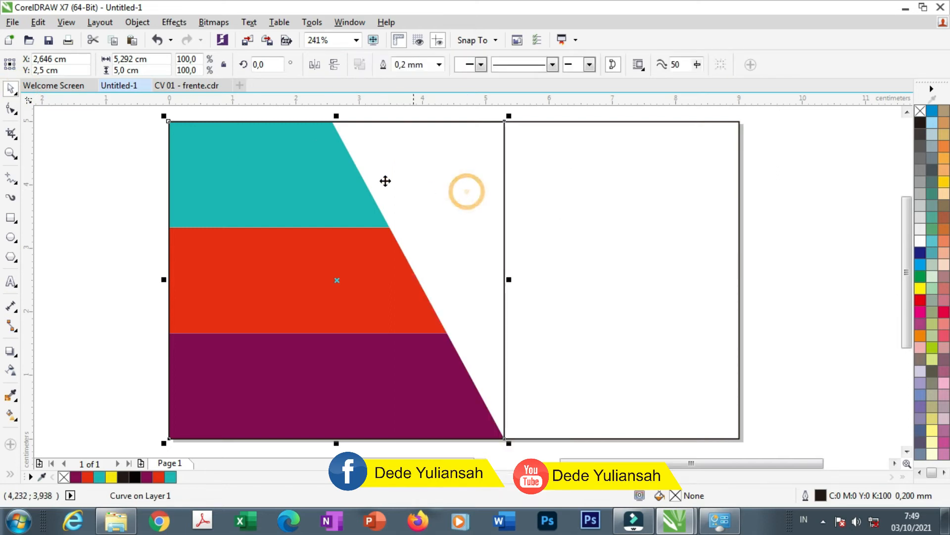
{"action": "left_click", "coordinate": [11, 109]}
{"action": "left_click_drag", "start_coordinate": [504, 121], "coordinate": [388, 125]}
Redo the slant by moving the top-right node much further left
{"action": "key", "text": "ctrl+z"}
{"action": "scroll", "coordinate": [451, 127], "scroll_direction": "up", "scroll_amount": 2}
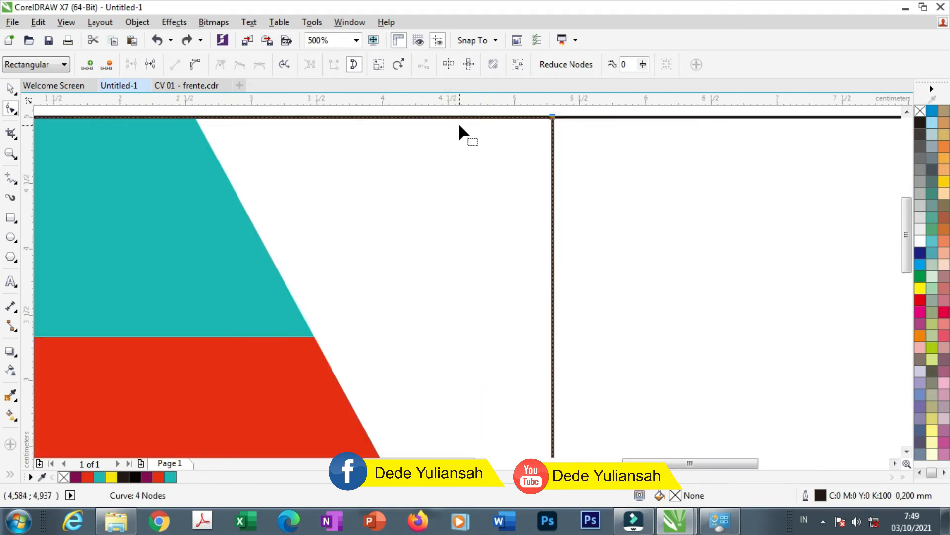
{"action": "left_click_drag", "start_coordinate": [553, 117], "coordinate": [331, 119]}
{"action": "scroll", "coordinate": [331, 119], "scroll_direction": "down", "scroll_amount": 4}
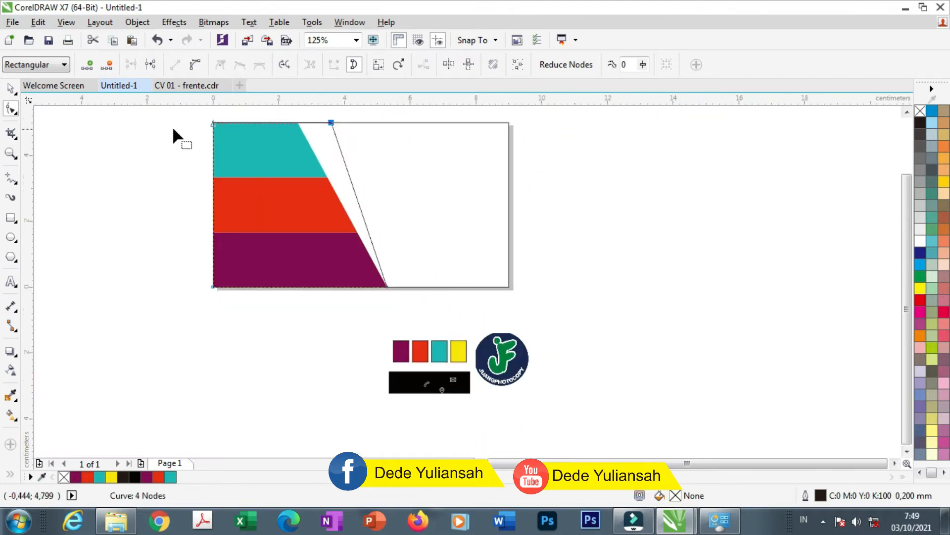
Nudge the top node slightly left so only a thin white sliver remains beside the bands
{"action": "left_click", "coordinate": [10, 89]}
{"action": "left_click", "coordinate": [89, 170]}
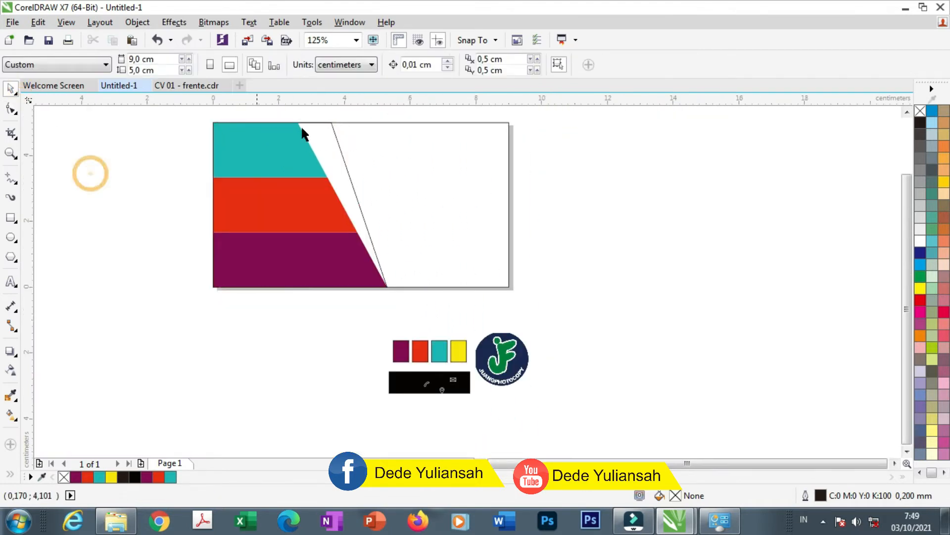
{"action": "left_click", "coordinate": [327, 126]}
{"action": "scroll", "coordinate": [326, 123], "scroll_direction": "up", "scroll_amount": 6}
{"action": "scroll", "coordinate": [324, 122], "scroll_direction": "down", "scroll_amount": 2}
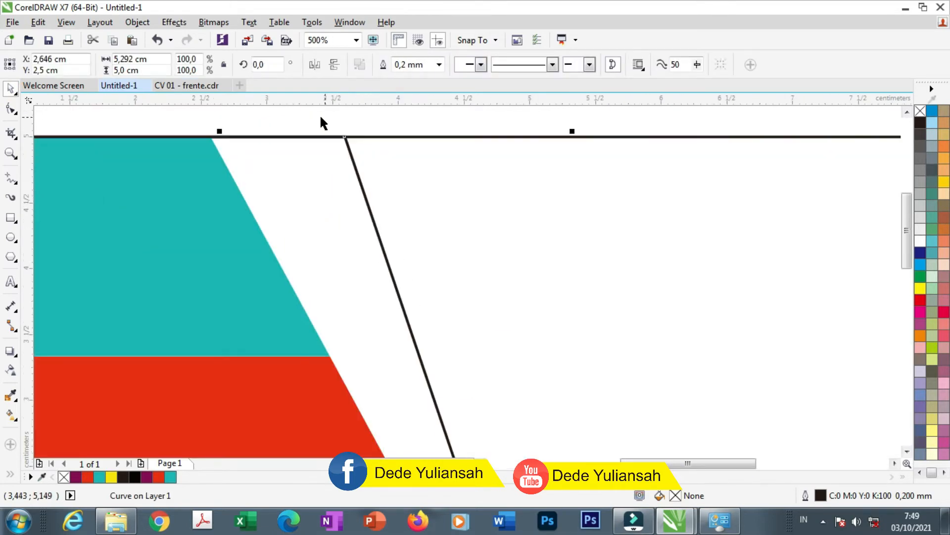
{"action": "left_click", "coordinate": [10, 109]}
{"action": "left_click_drag", "start_coordinate": [344, 134], "coordinate": [325, 134]}
{"action": "scroll", "coordinate": [287, 135], "scroll_direction": "down", "scroll_amount": 4}
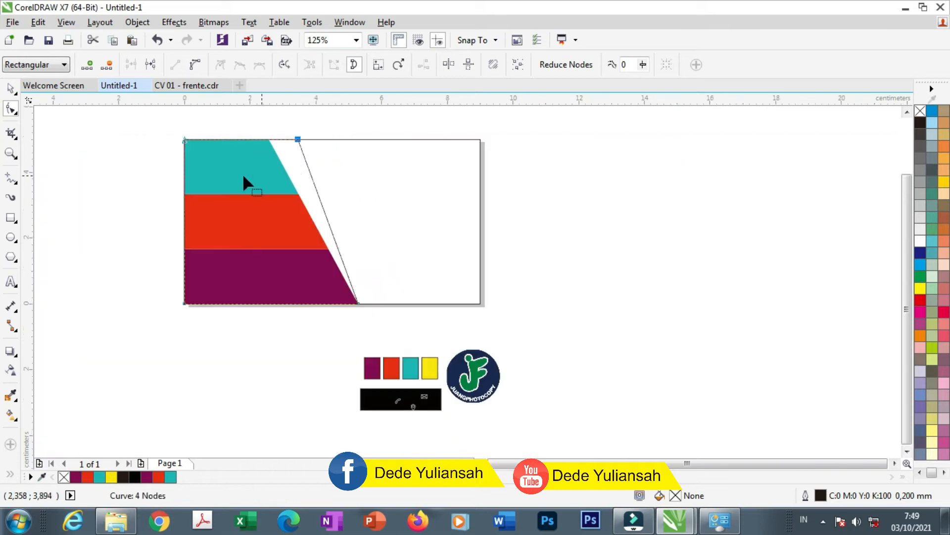
Smart Fill the thin white sliver beside the bands with yellow #F9E600
{"action": "left_click", "coordinate": [11, 89]}
{"action": "left_click", "coordinate": [58, 169]}
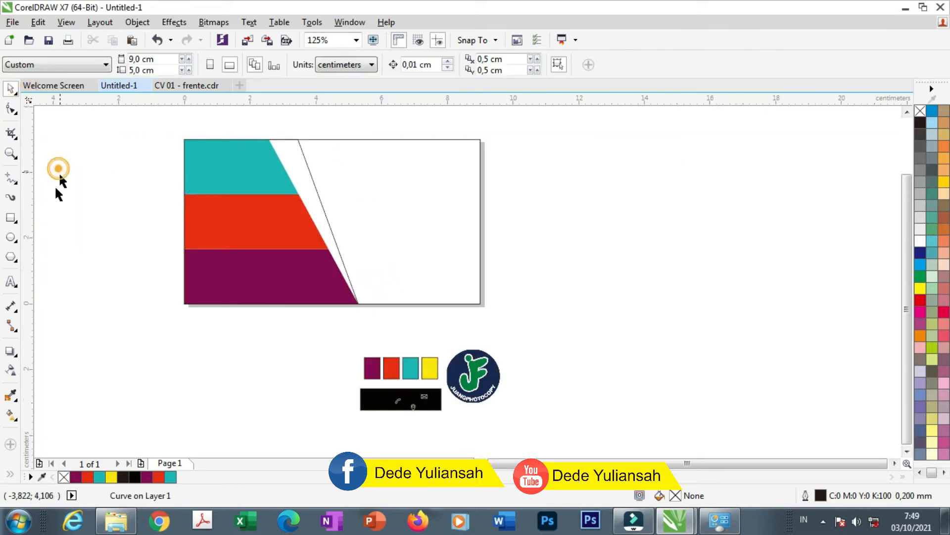
{"action": "left_click", "coordinate": [12, 417]}
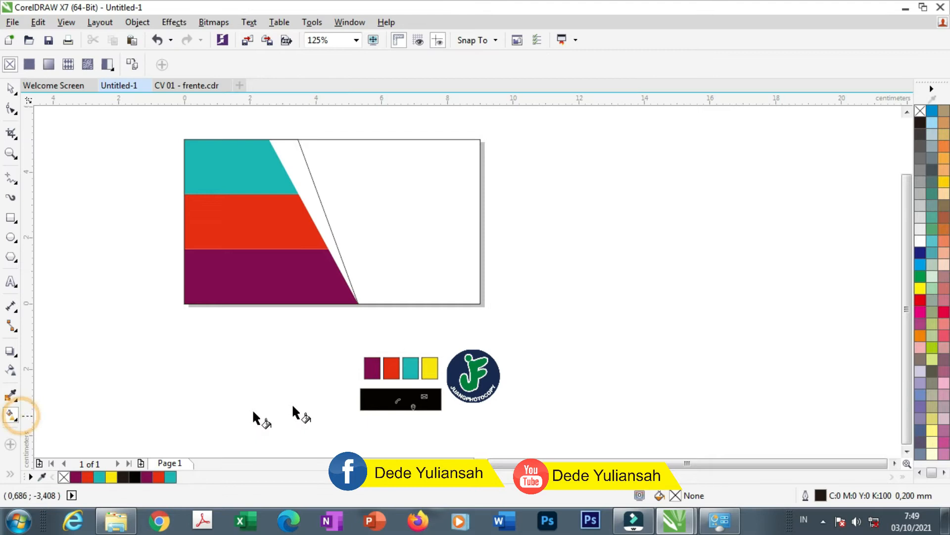
{"action": "left_click", "coordinate": [11, 475]}
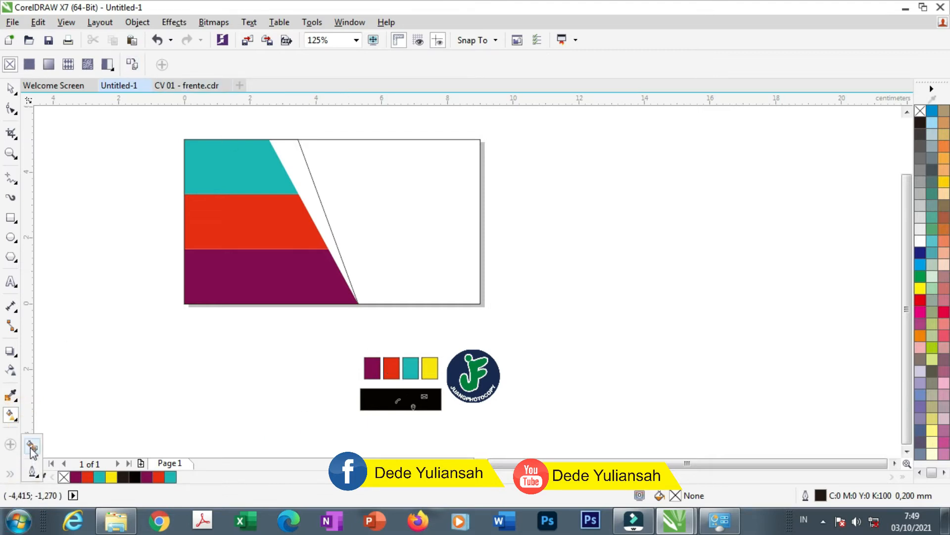
{"action": "left_click", "coordinate": [14, 419]}
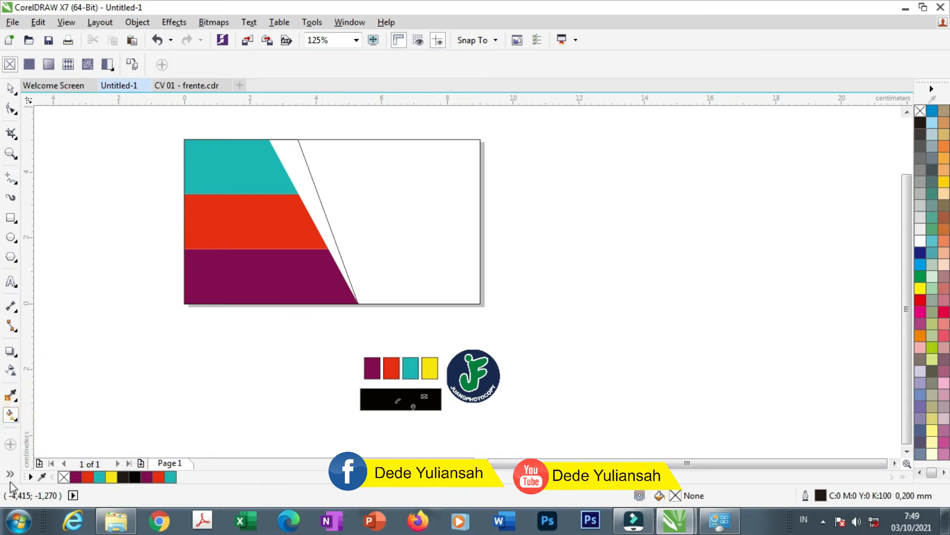
{"action": "left_click", "coordinate": [11, 475]}
{"action": "left_click", "coordinate": [33, 447]}
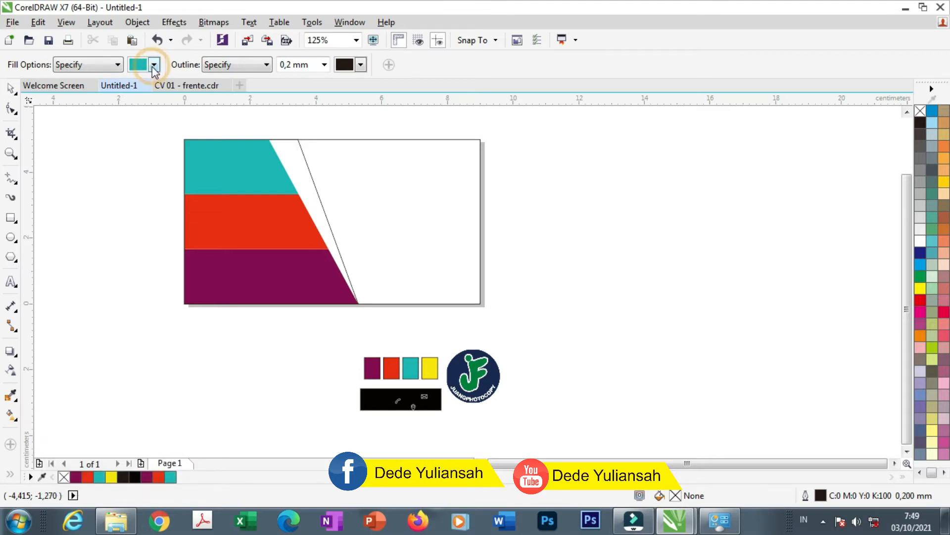
{"action": "left_click", "coordinate": [154, 65]}
{"action": "left_click", "coordinate": [135, 171]}
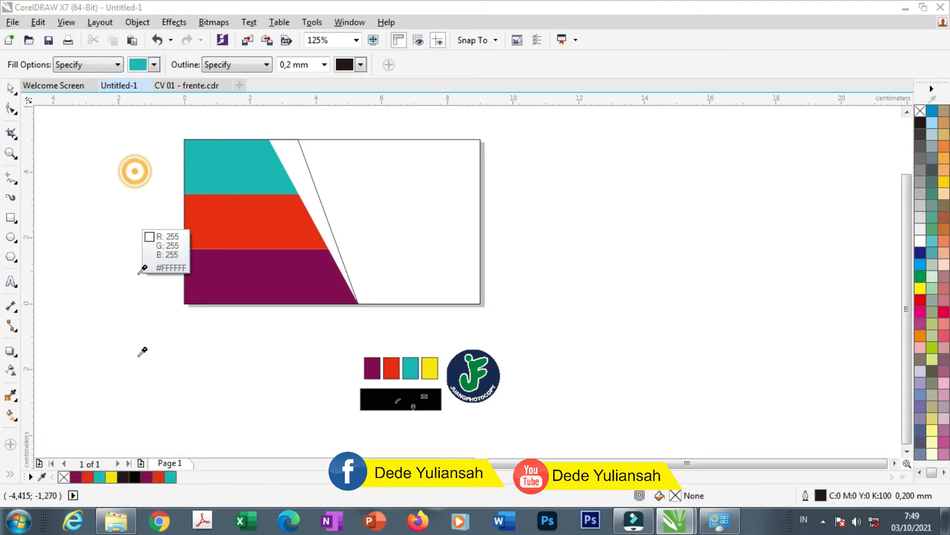
{"action": "left_click", "coordinate": [111, 477]}
{"action": "left_click", "coordinate": [291, 155]}
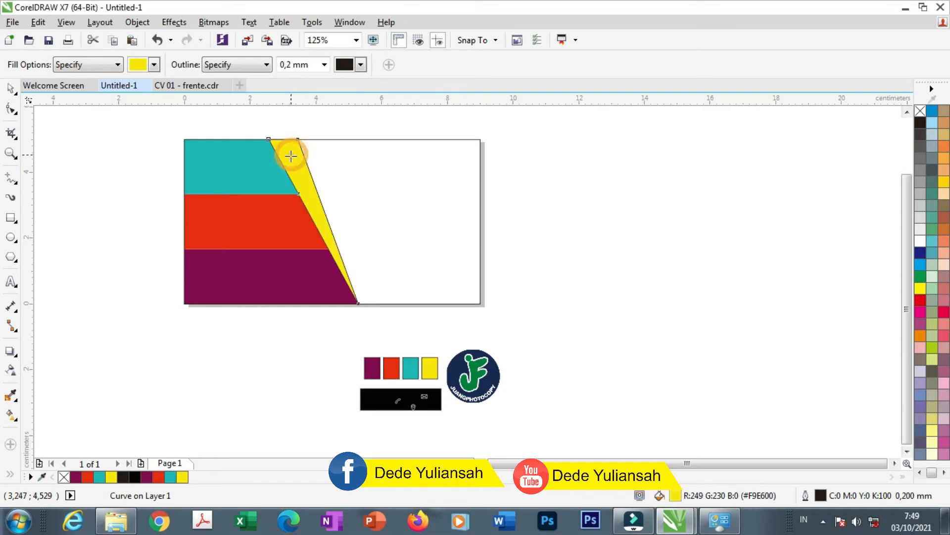
Remove the yellow sliver's outline and zoom out to view the whole card
{"action": "left_click", "coordinate": [11, 88]}
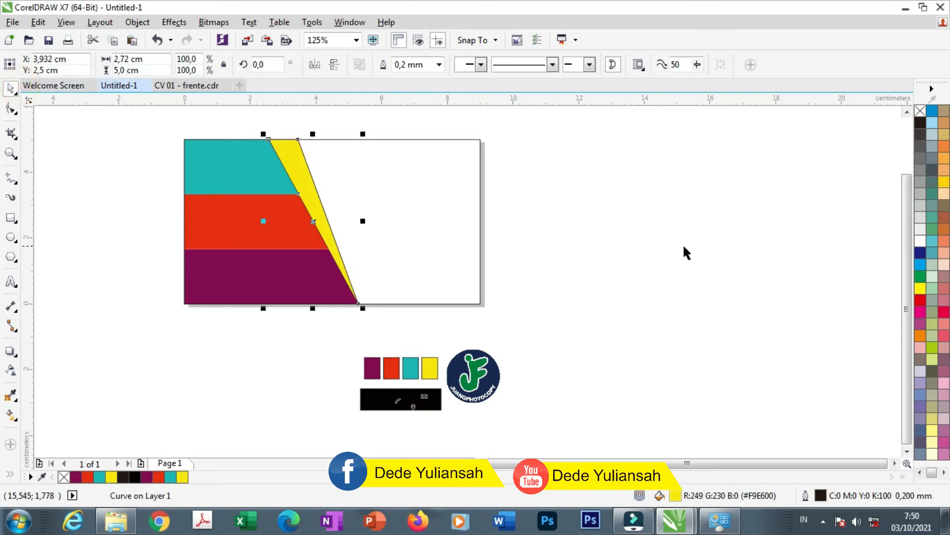
{"action": "left_click", "coordinate": [641, 245]}
{"action": "left_click", "coordinate": [307, 172]}
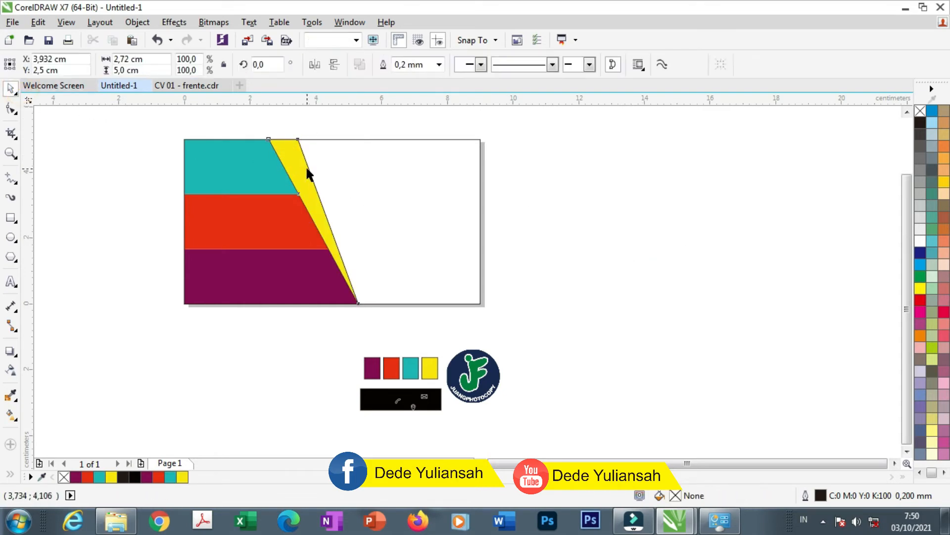
{"action": "right_click", "coordinate": [920, 110]}
{"action": "left_click", "coordinate": [686, 226]}
{"action": "scroll", "coordinate": [236, 130], "scroll_direction": "up", "scroll_amount": 2}
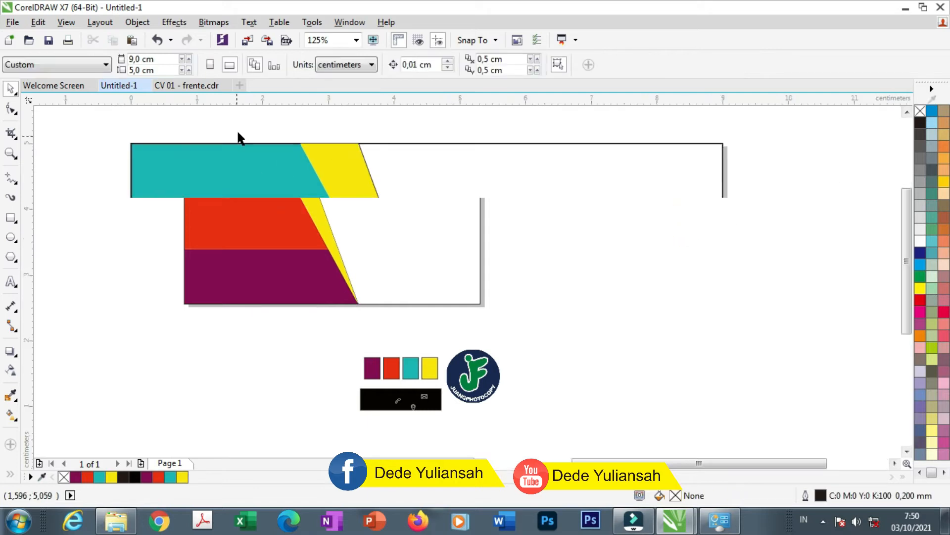
{"action": "scroll", "coordinate": [322, 169], "scroll_direction": "down", "scroll_amount": 2}
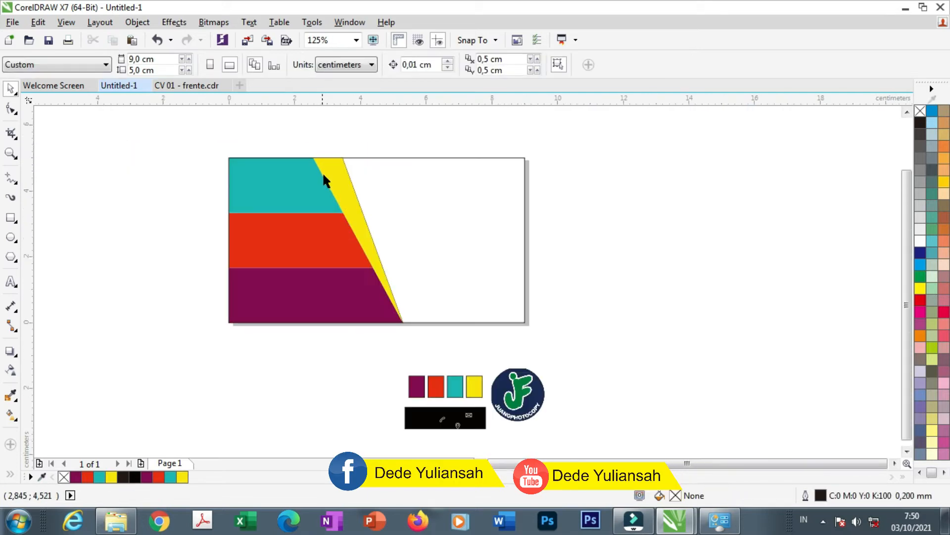
Move the round logo onto the card, shrink it and place it in the teal band's top-left corner
{"action": "left_click_drag", "start_coordinate": [532, 406], "coordinate": [548, 353]}
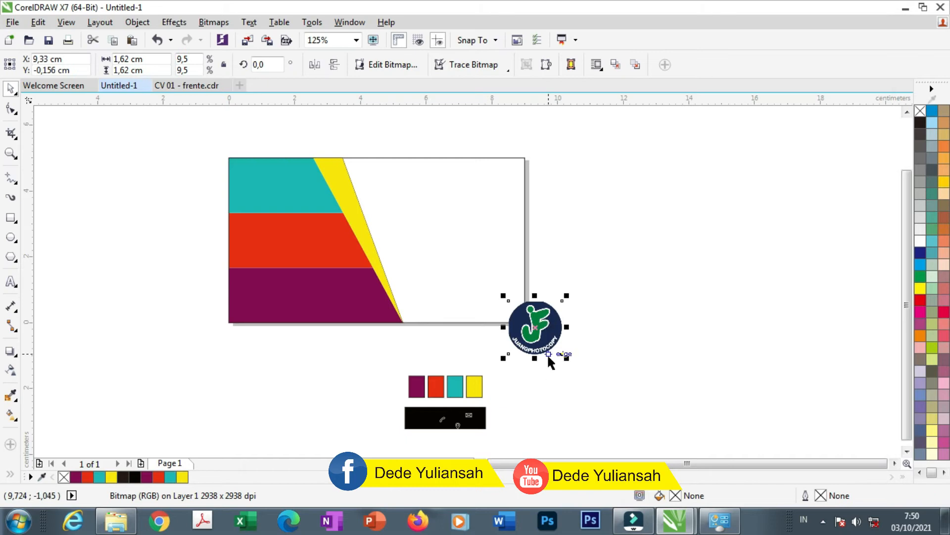
{"action": "scroll", "coordinate": [203, 170], "scroll_direction": "up", "scroll_amount": 2}
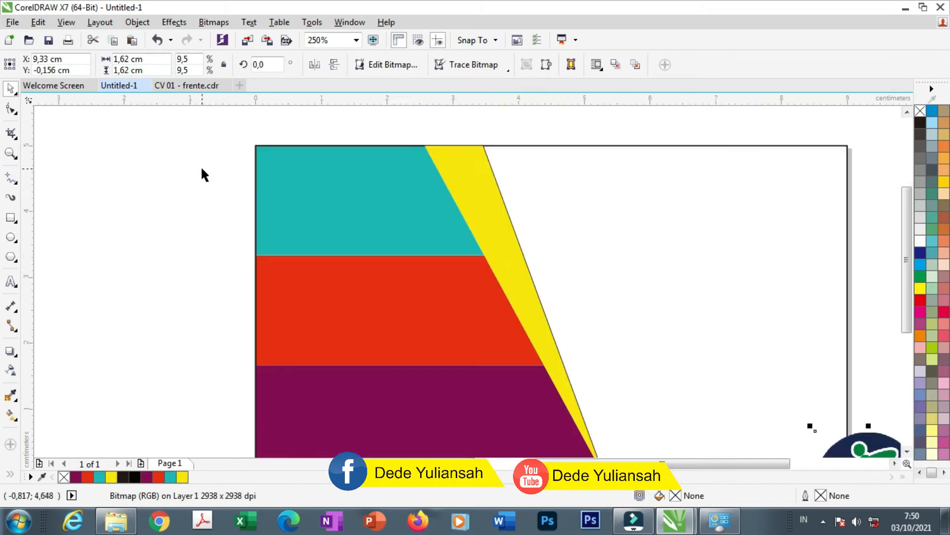
{"action": "scroll", "coordinate": [371, 177], "scroll_direction": "down", "scroll_amount": 2}
{"action": "left_click_drag", "start_coordinate": [649, 366], "coordinate": [606, 319]}
{"action": "left_click_drag", "start_coordinate": [367, 187], "coordinate": [346, 186]}
{"action": "scroll", "coordinate": [366, 184], "scroll_direction": "up", "scroll_amount": 2}
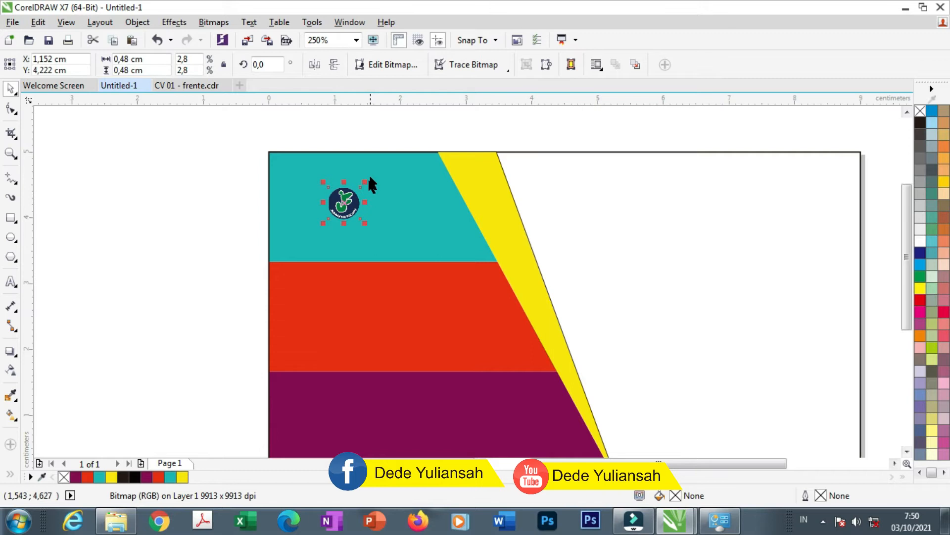
{"action": "left_click_drag", "start_coordinate": [364, 183], "coordinate": [403, 150]}
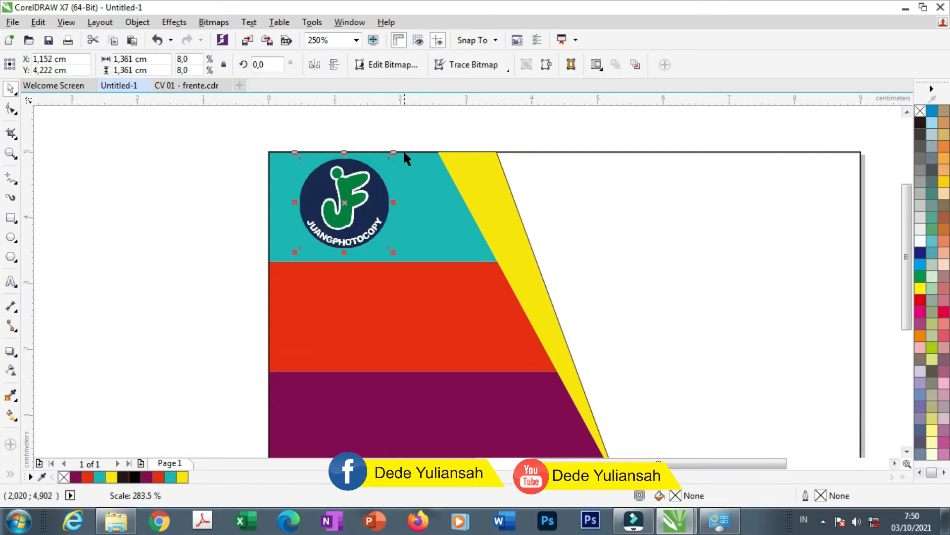
{"action": "scroll", "coordinate": [335, 151], "scroll_direction": "down", "scroll_amount": 2}
{"action": "scroll", "coordinate": [336, 172], "scroll_direction": "up", "scroll_amount": 2}
{"action": "left_click_drag", "start_coordinate": [382, 226], "coordinate": [376, 218]}
{"action": "left_click_drag", "start_coordinate": [353, 178], "coordinate": [338, 178]}
{"action": "left_click_drag", "start_coordinate": [362, 216], "coordinate": [327, 185]}
Fine-tune the logo's size and position, then place the phone icon on the red band
{"action": "left_click", "coordinate": [123, 172]}
{"action": "scroll", "coordinate": [304, 166], "scroll_direction": "up", "scroll_amount": 1}
{"action": "scroll", "coordinate": [331, 198], "scroll_direction": "down", "scroll_amount": 1}
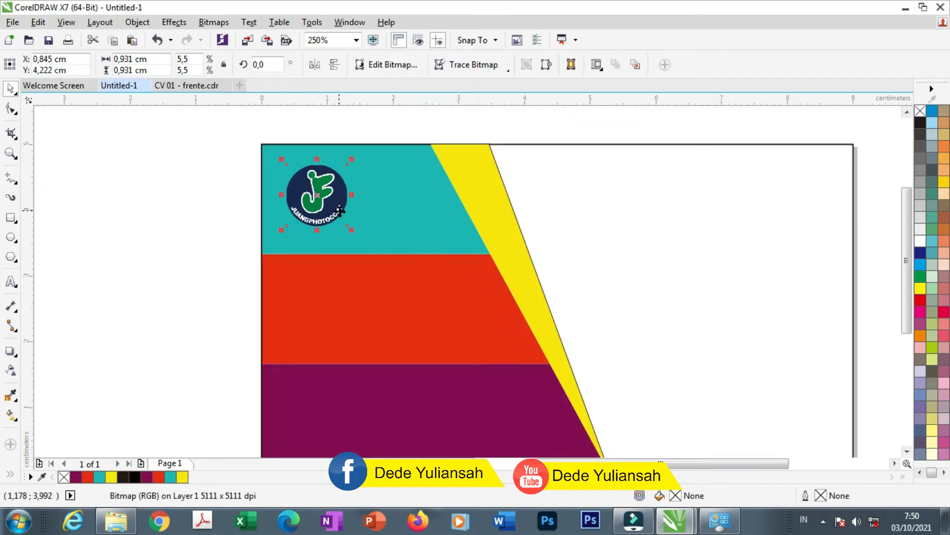
{"action": "left_click_drag", "start_coordinate": [353, 232], "coordinate": [357, 236]}
{"action": "left_click_drag", "start_coordinate": [323, 187], "coordinate": [354, 187]}
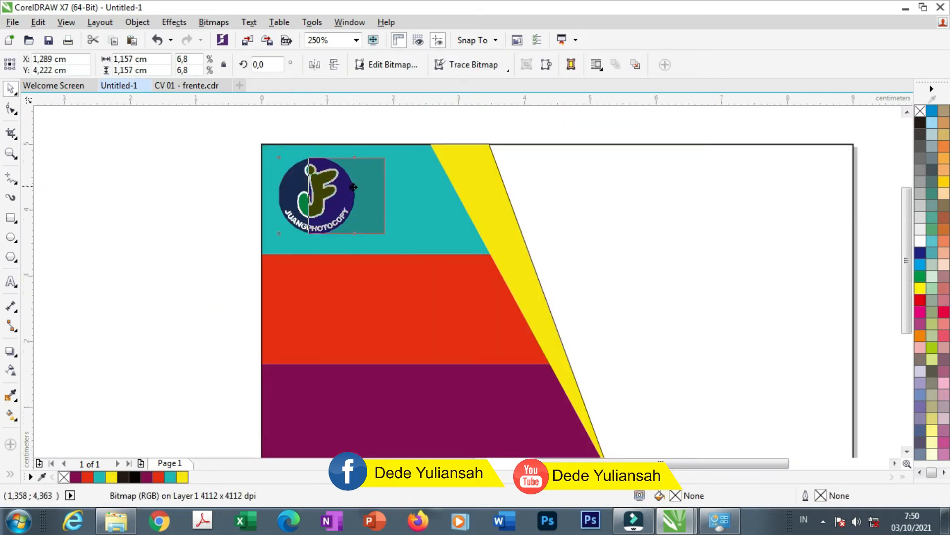
{"action": "left_click", "coordinate": [138, 198]}
{"action": "scroll", "coordinate": [449, 352], "scroll_direction": "down", "scroll_amount": 2}
{"action": "left_click_drag", "start_coordinate": [522, 426], "coordinate": [325, 218]}
{"action": "scroll", "coordinate": [324, 223], "scroll_direction": "up", "scroll_amount": 6}
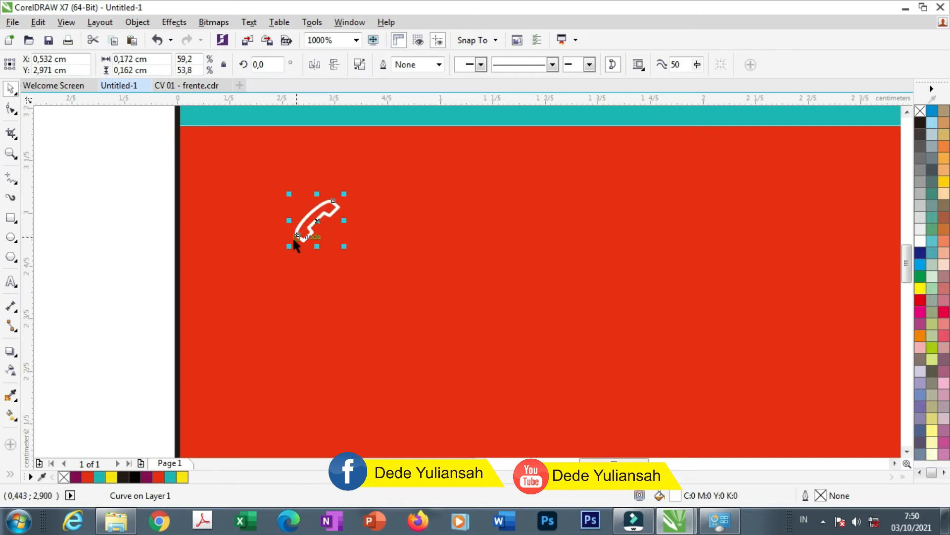
Move the phone icon left and start a text object reading 08 on the red band
{"action": "left_click_drag", "start_coordinate": [308, 220], "coordinate": [270, 217]}
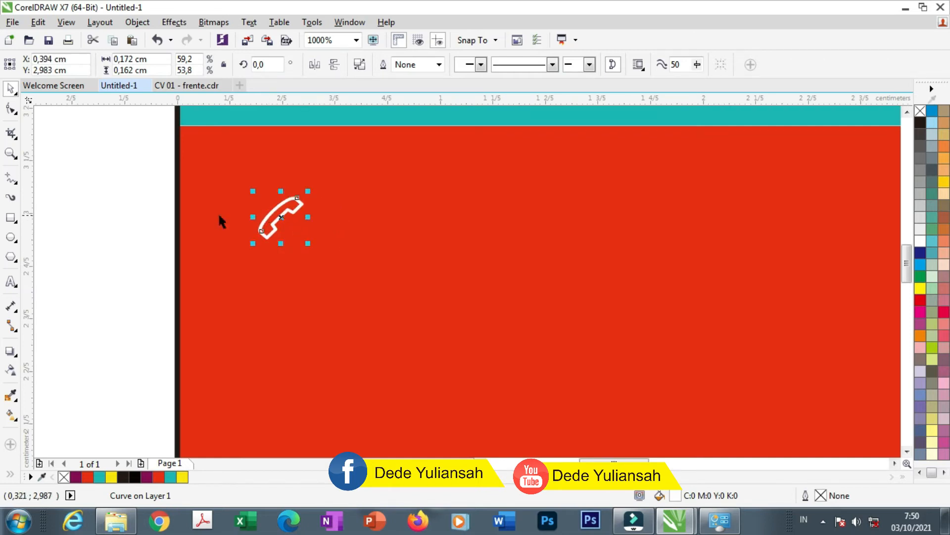
{"action": "left_click", "coordinate": [11, 281]}
{"action": "left_click", "coordinate": [356, 250]}
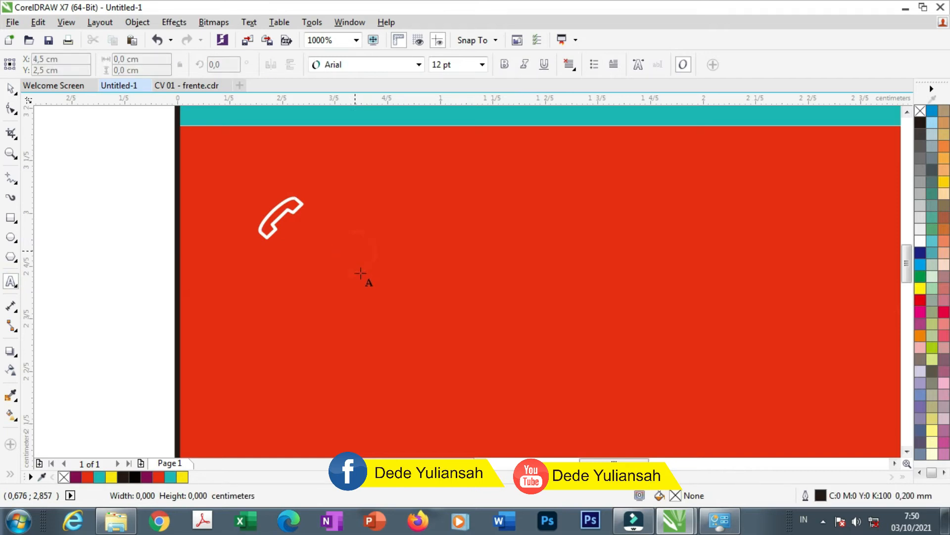
{"action": "type", "text": "08"}
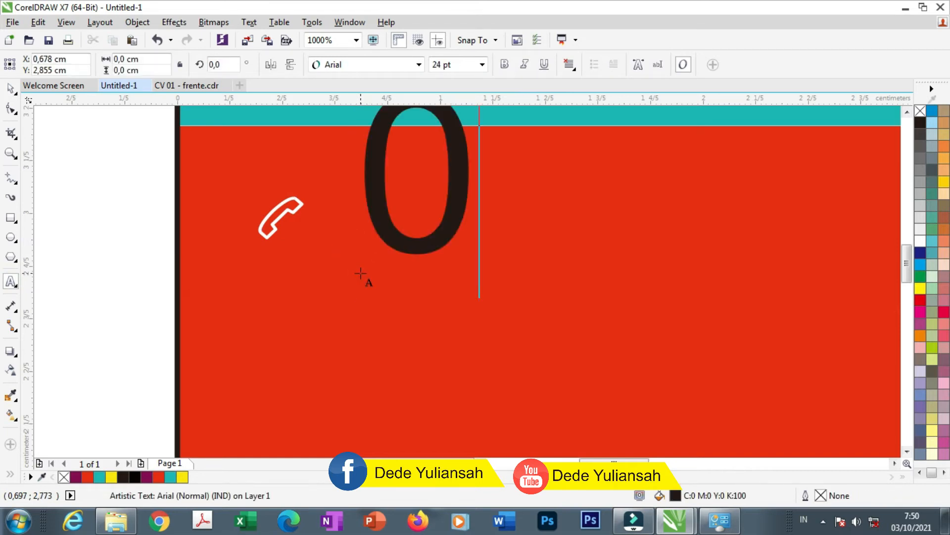
{"action": "left_click", "coordinate": [11, 90]}
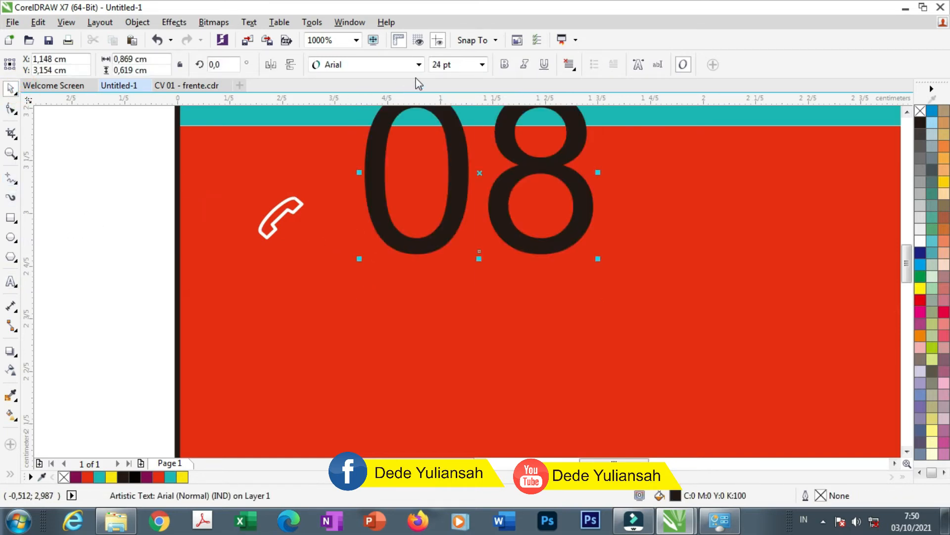
Set the 08 text to 10 pt, enlarge the phone icon, and place the text beside it
{"action": "left_click", "coordinate": [442, 65]}
{"action": "type", "text": "10"}
{"action": "key", "text": "Return"}
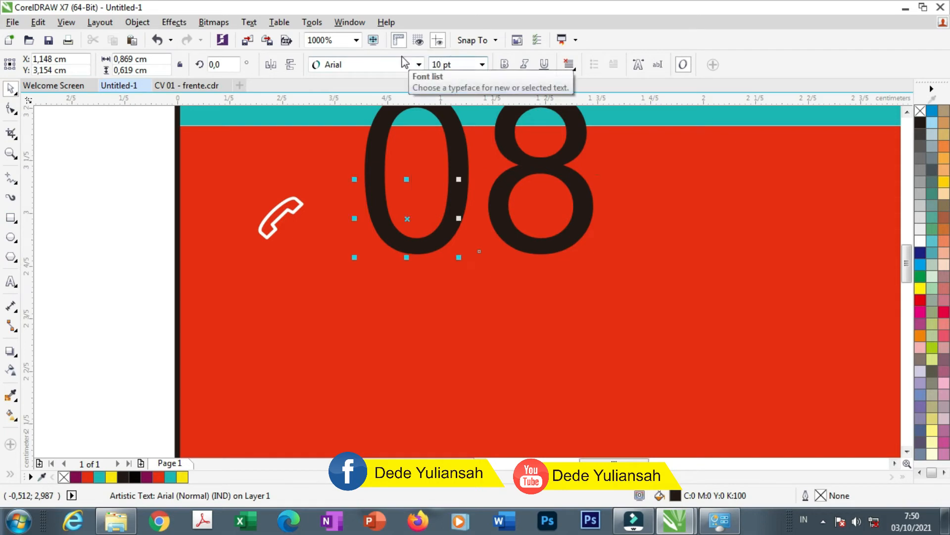
{"action": "left_click", "coordinate": [286, 217]}
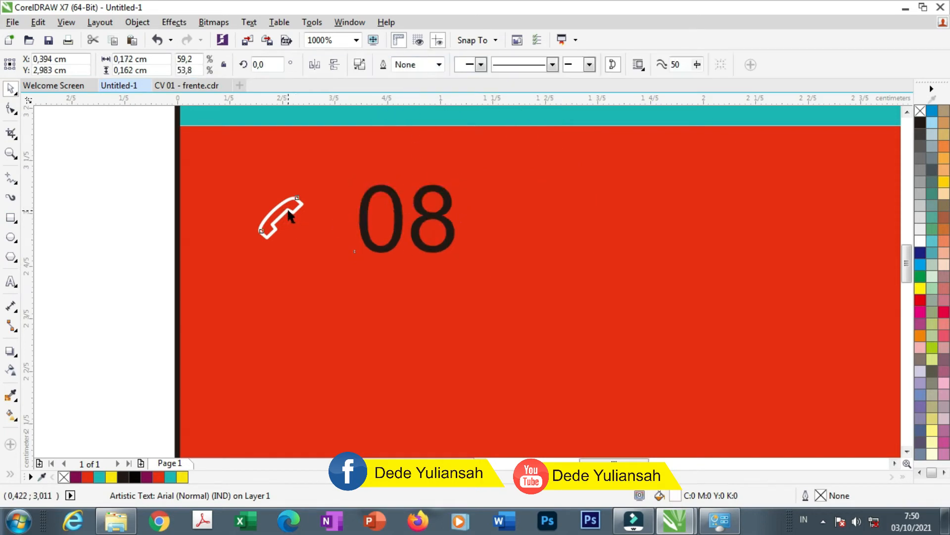
{"action": "left_click_drag", "start_coordinate": [307, 192], "coordinate": [334, 166]}
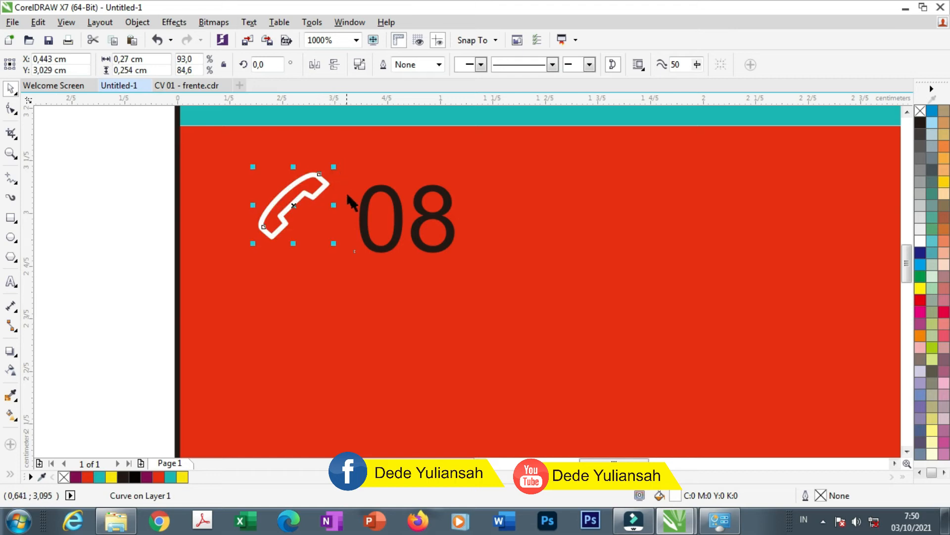
{"action": "left_click_drag", "start_coordinate": [365, 201], "coordinate": [356, 191]}
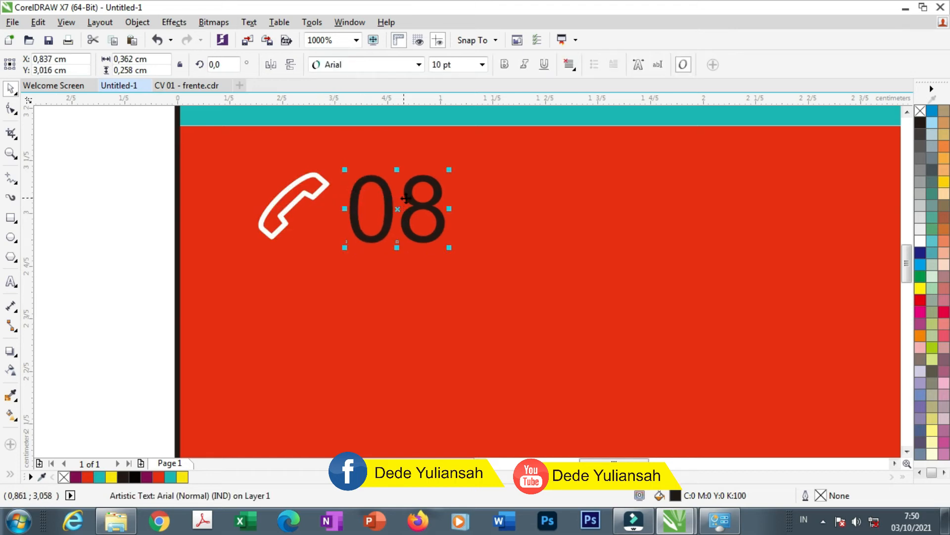
{"action": "double_click", "coordinate": [429, 202]}
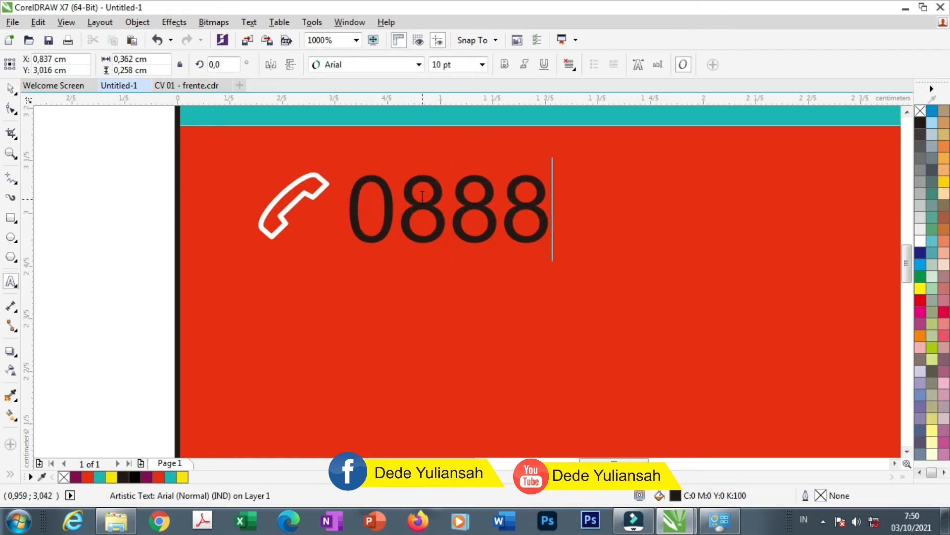
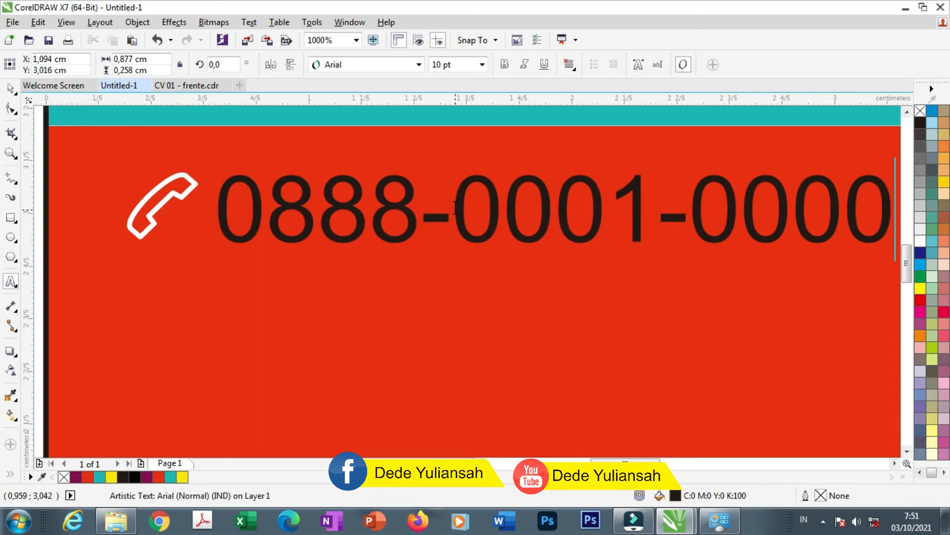
{"action": "scroll", "coordinate": [391, 189], "scroll_direction": "down", "scroll_amount": 2}
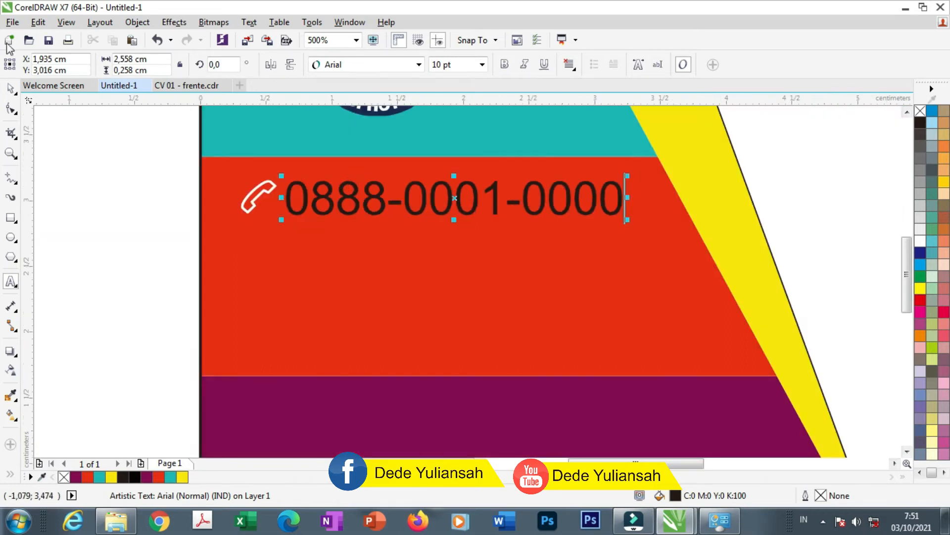
{"action": "left_click", "coordinate": [12, 90]}
{"action": "left_click", "coordinate": [439, 65]}
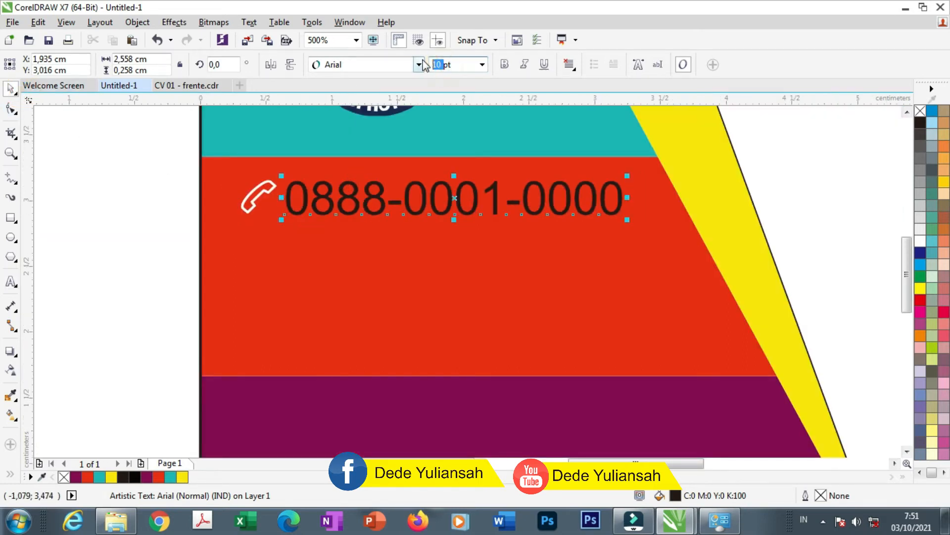
{"action": "type", "text": "8"}
{"action": "key", "text": "Return"}
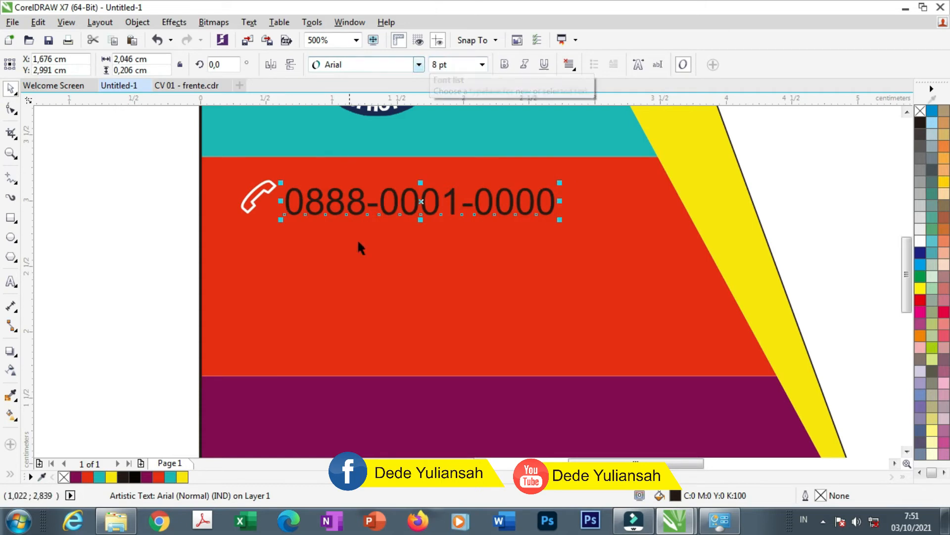
Align the phone icon with the number and make the number white
{"action": "scroll", "coordinate": [271, 186], "scroll_direction": "up", "scroll_amount": 2}
{"action": "left_click", "coordinate": [268, 203]}
{"action": "left_click_drag", "start_coordinate": [267, 203], "coordinate": [286, 213]}
{"action": "left_click", "coordinate": [345, 215]}
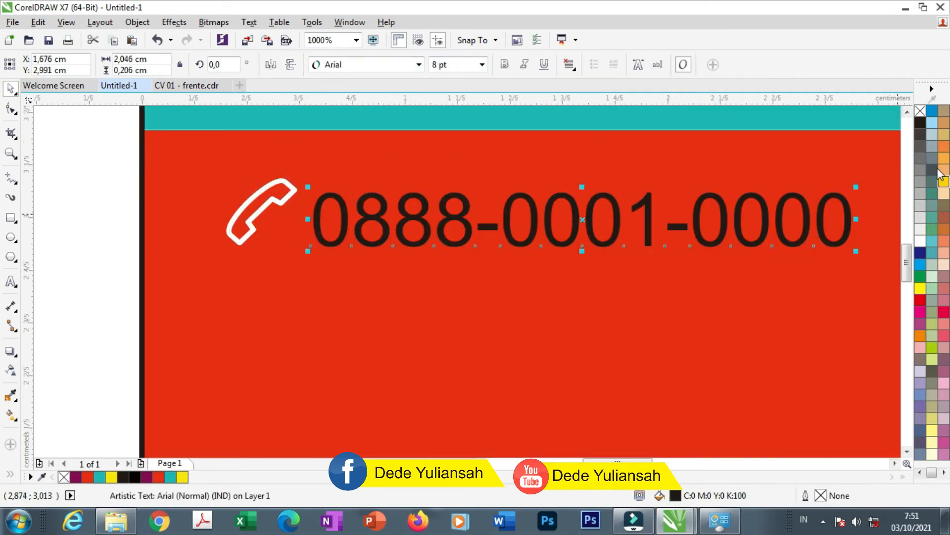
{"action": "left_click", "coordinate": [920, 241]}
{"action": "scroll", "coordinate": [306, 198], "scroll_direction": "down", "scroll_amount": 2}
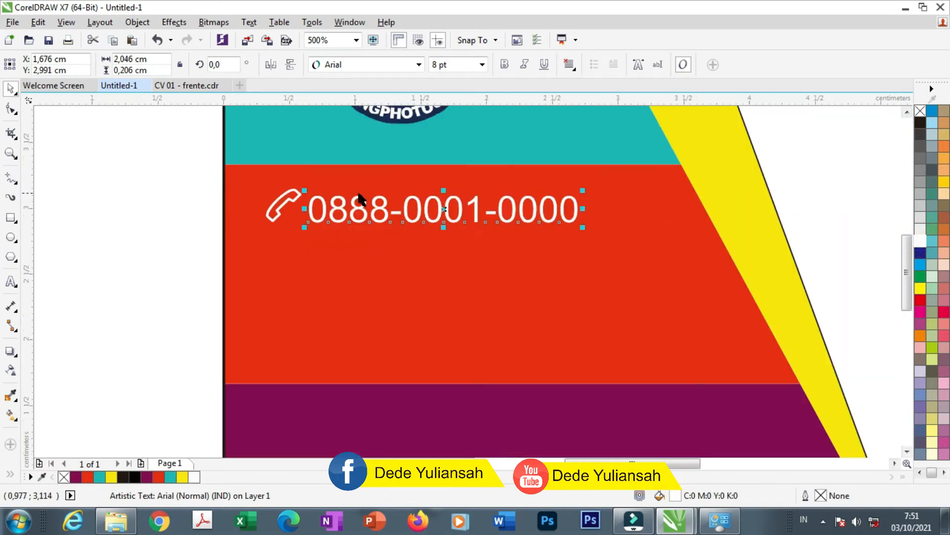
{"action": "left_click", "coordinate": [191, 224]}
{"action": "scroll", "coordinate": [378, 212], "scroll_direction": "down", "scroll_amount": 3}
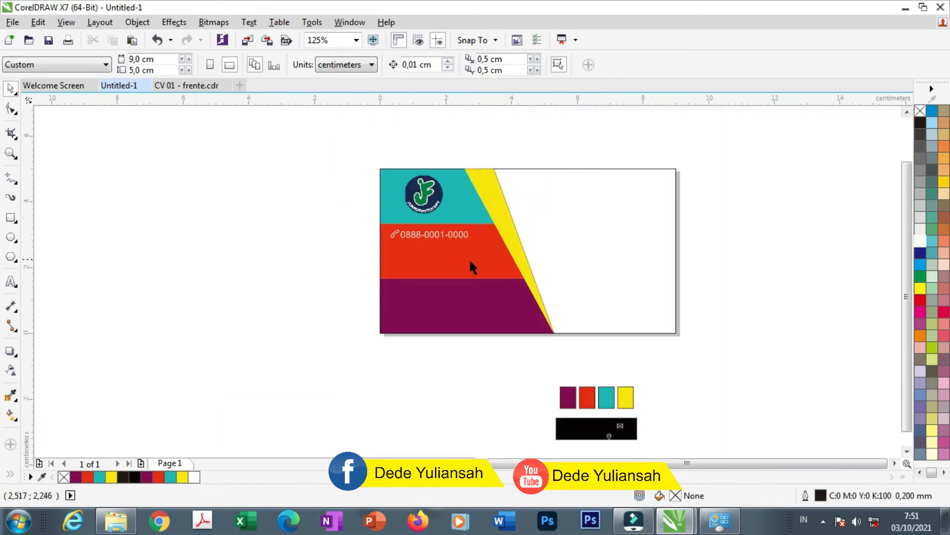
Move the envelope icon onto the red band, enlarge it, and set it below the phone number
{"action": "left_click_drag", "start_coordinate": [619, 426], "coordinate": [396, 254]}
{"action": "scroll", "coordinate": [391, 254], "scroll_direction": "up", "scroll_amount": 4}
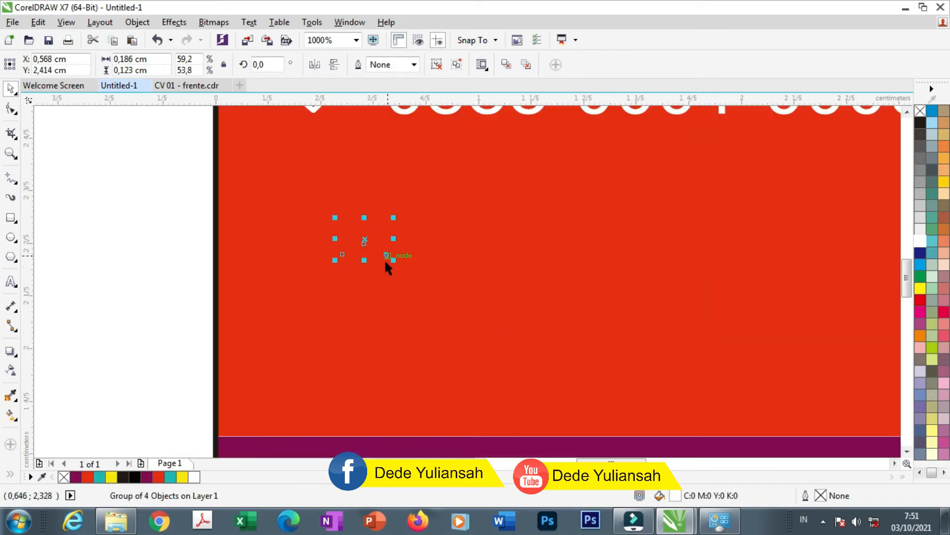
{"action": "left_click_drag", "start_coordinate": [393, 258], "coordinate": [418, 270]}
{"action": "left_click_drag", "start_coordinate": [369, 240], "coordinate": [371, 255]}
{"action": "scroll", "coordinate": [402, 189], "scroll_direction": "down", "scroll_amount": 2}
Lower the phone icon and number together, then carry the number beside the envelope icon
{"action": "left_click", "coordinate": [351, 172]}
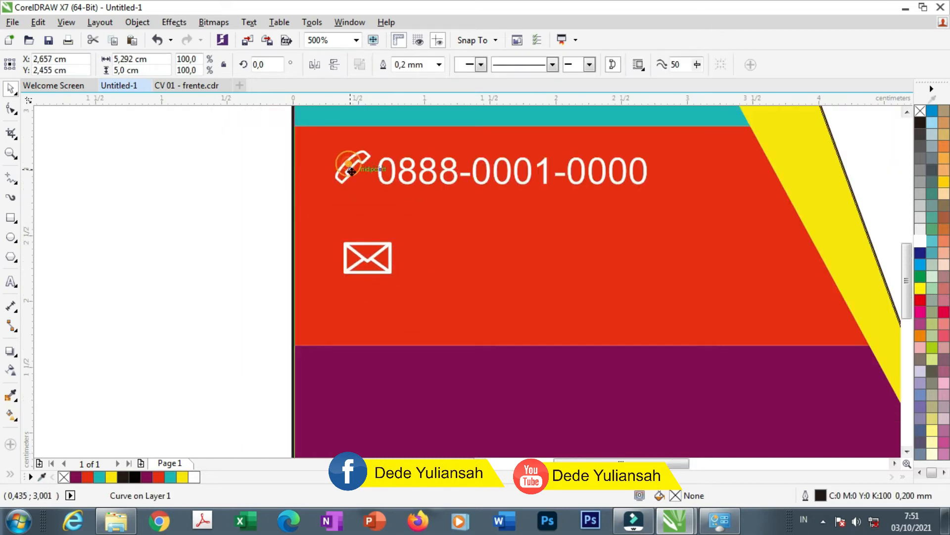
{"action": "left_click", "coordinate": [210, 170]}
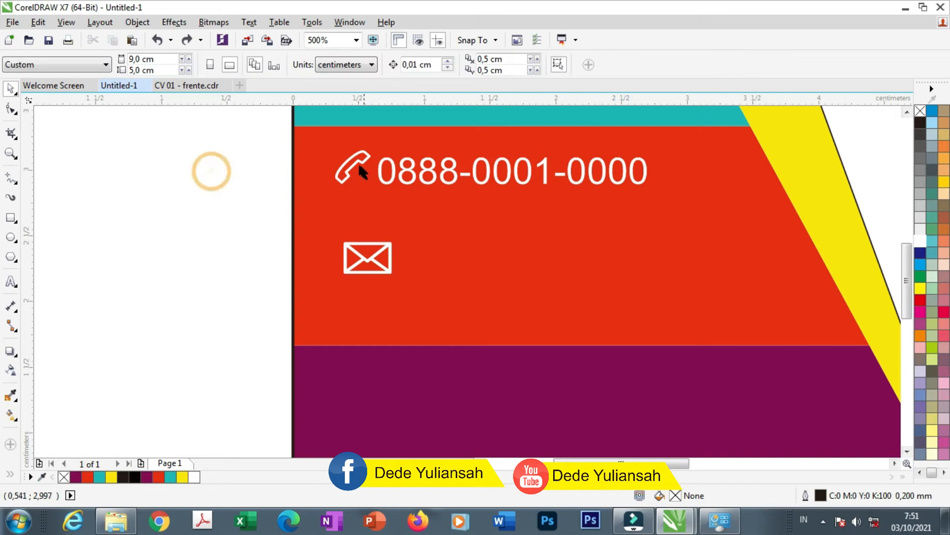
{"action": "left_click", "coordinate": [356, 172]}
{"action": "left_click_drag", "start_coordinate": [356, 172], "coordinate": [356, 178]}
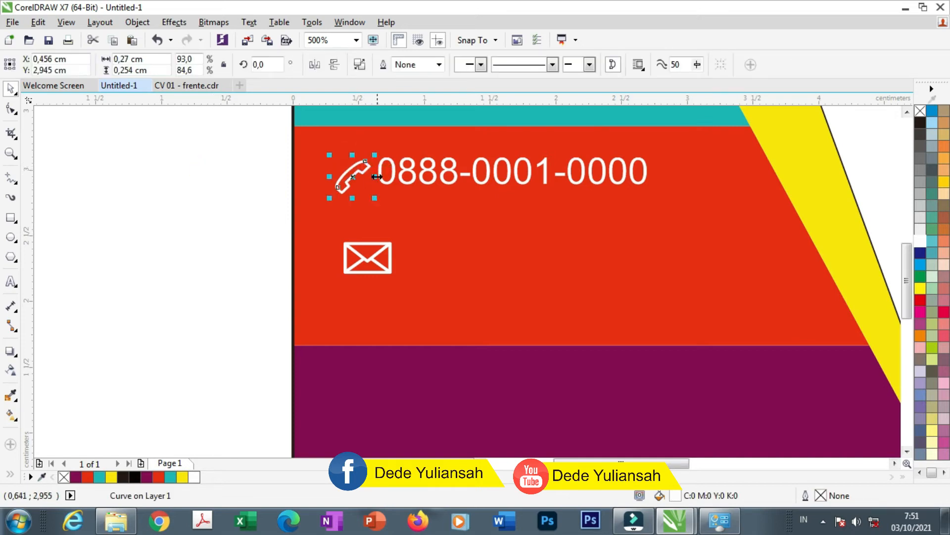
{"action": "scroll", "coordinate": [377, 177], "scroll_direction": "up", "scroll_amount": 1}
{"action": "key", "text": "ctrl+z"}
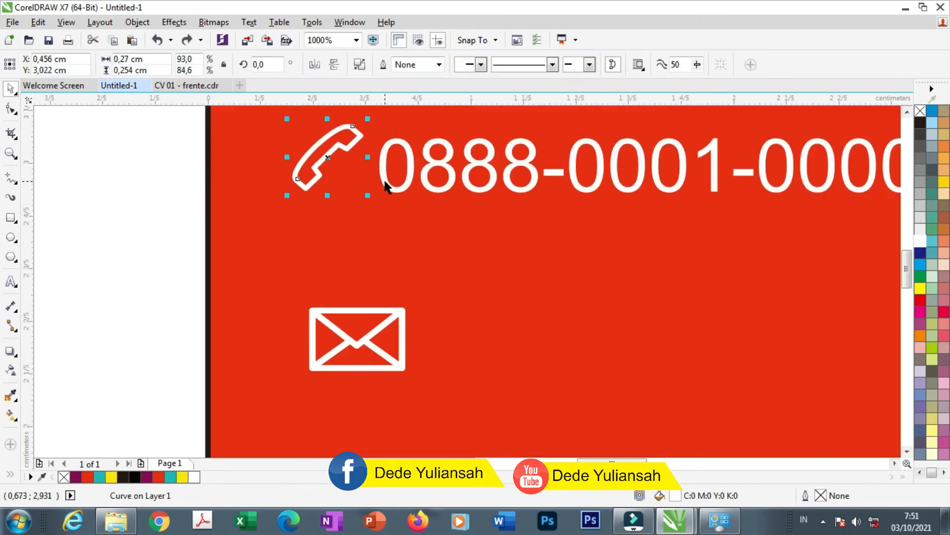
{"action": "left_click", "coordinate": [385, 182], "text": "shift"}
{"action": "left_click_drag", "start_coordinate": [386, 182], "coordinate": [387, 197]}
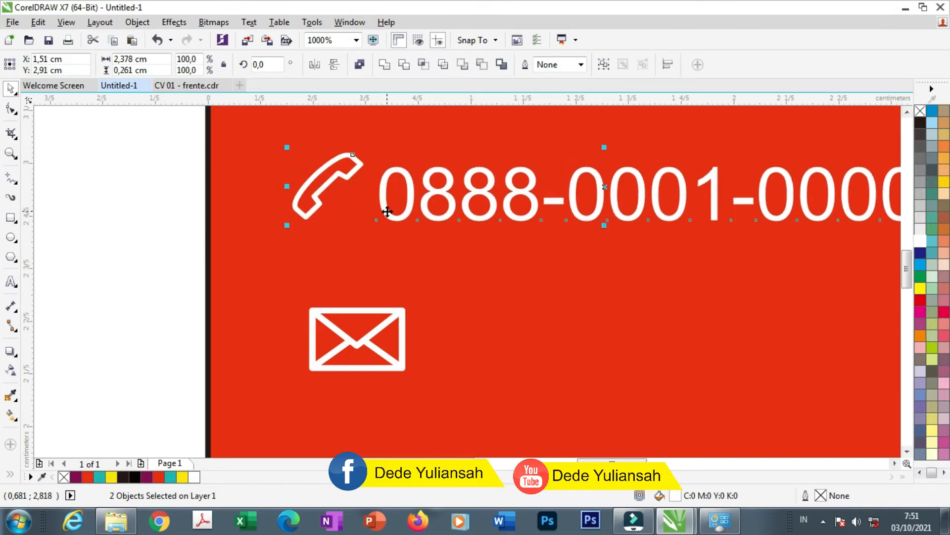
{"action": "scroll", "coordinate": [383, 208], "scroll_direction": "down", "scroll_amount": 2}
{"action": "left_click", "coordinate": [261, 217]}
{"action": "left_click_drag", "start_coordinate": [405, 214], "coordinate": [415, 244]}
Drop a copy of the number beside the envelope and retype it as the company e-mail address
{"action": "right_click", "coordinate": [416, 244]}
{"action": "scroll", "coordinate": [414, 243], "scroll_direction": "up", "scroll_amount": 1}
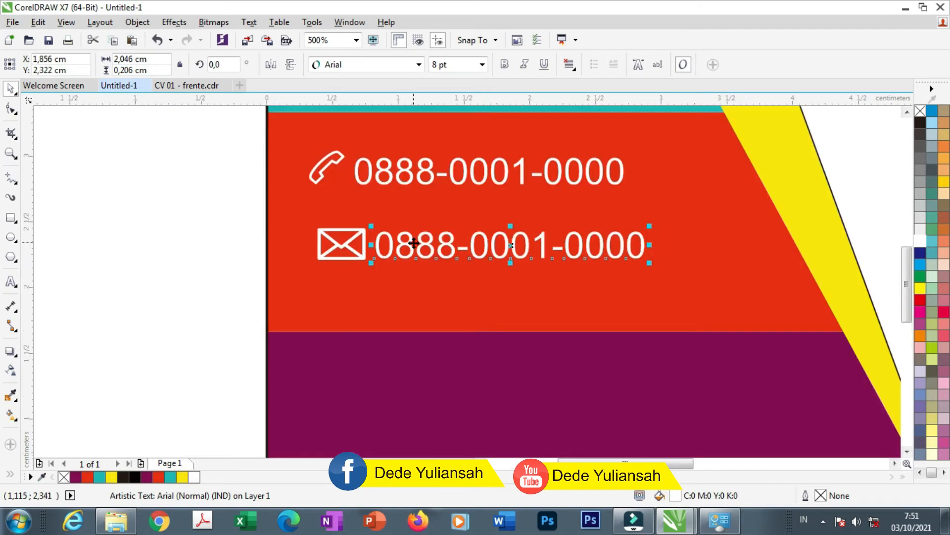
{"action": "double_click", "coordinate": [416, 243]}
{"action": "key", "text": "ctrl+a"}
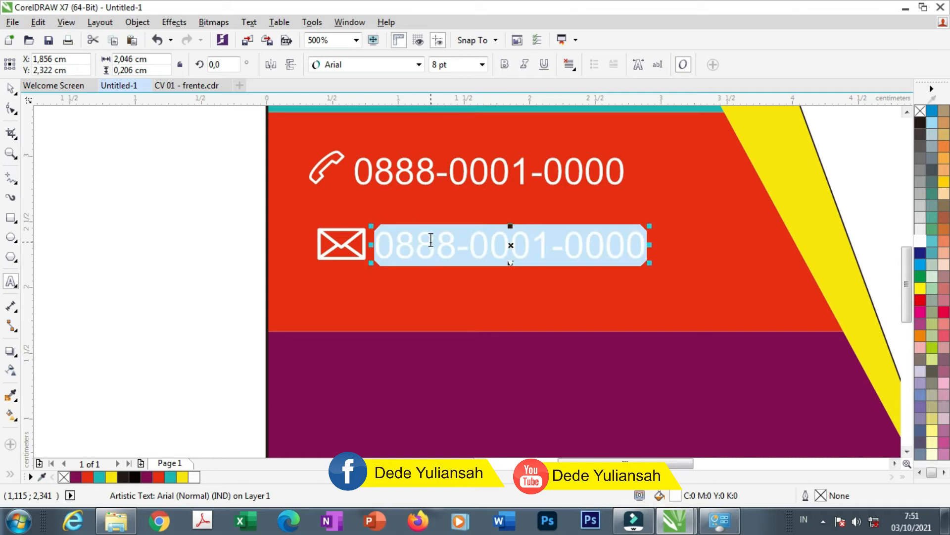
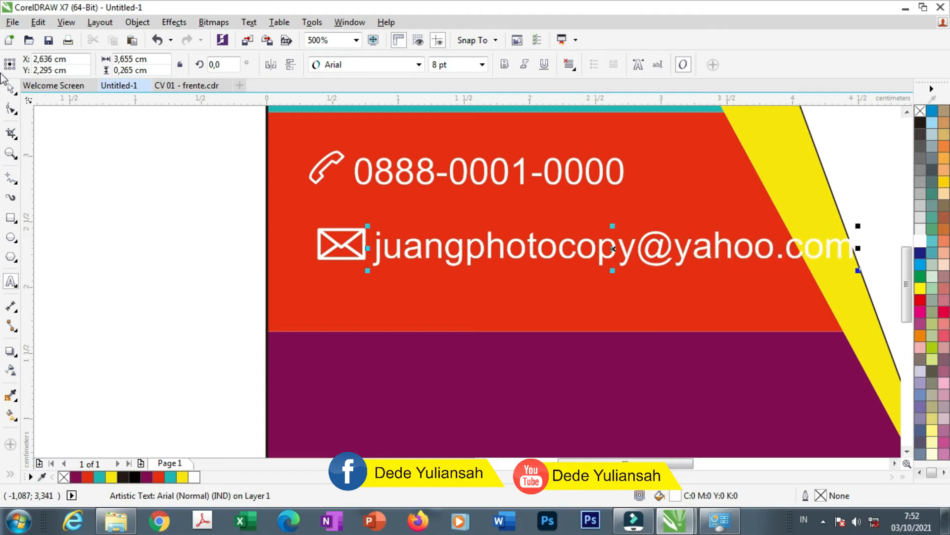
Shrink and narrow the e-mail text so it fits within the red band
{"action": "left_click", "coordinate": [11, 89]}
{"action": "left_click_drag", "start_coordinate": [859, 267], "coordinate": [764, 248]}
{"action": "scroll", "coordinate": [266, 177], "scroll_direction": "down", "scroll_amount": 2}
{"action": "left_click", "coordinate": [197, 179]}
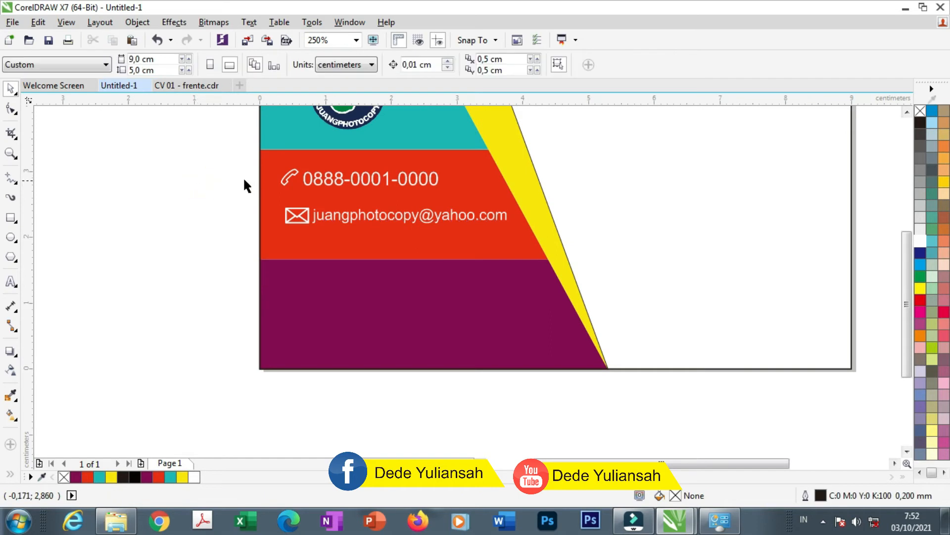
{"action": "scroll", "coordinate": [262, 243], "scroll_direction": "down", "scroll_amount": 1}
Move the location-pin icon onto the purple band, resize it, and place an e-mail line copy beside it
{"action": "left_click_drag", "start_coordinate": [477, 418], "coordinate": [270, 262]}
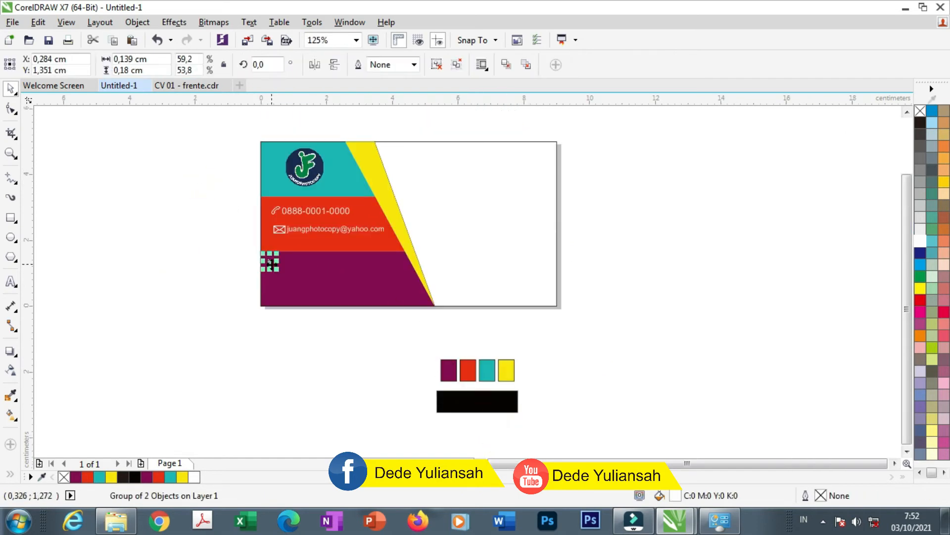
{"action": "scroll", "coordinate": [271, 262], "scroll_direction": "up", "scroll_amount": 4}
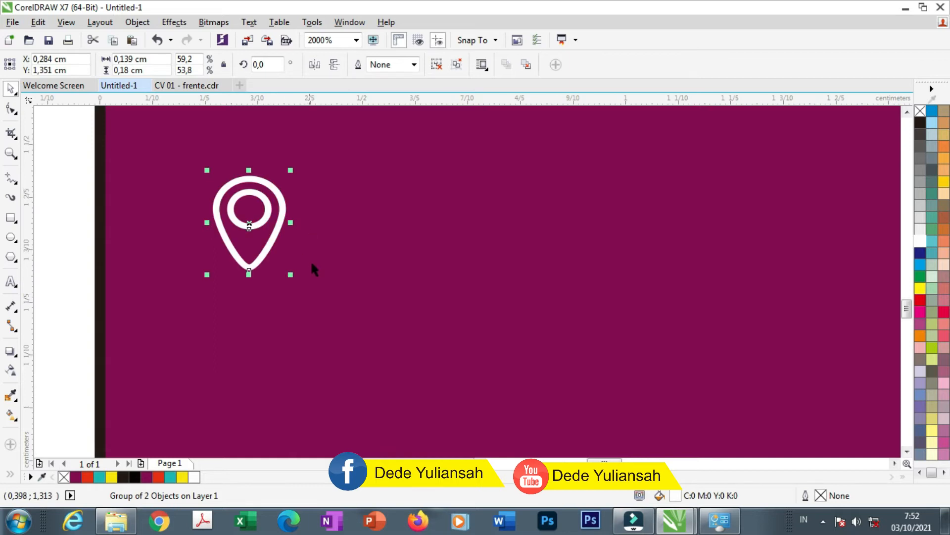
{"action": "scroll", "coordinate": [312, 264], "scroll_direction": "down", "scroll_amount": 2}
{"action": "left_click_drag", "start_coordinate": [312, 271], "coordinate": [335, 256]}
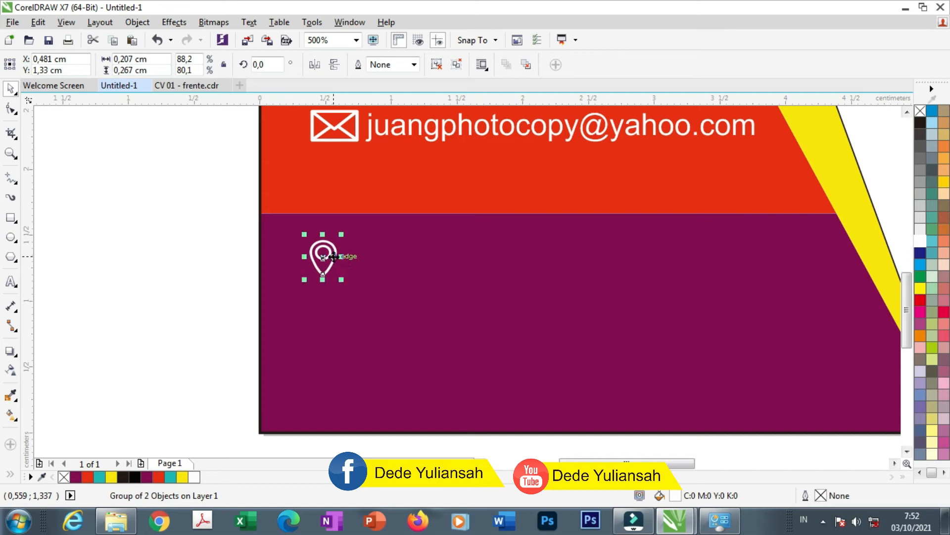
{"action": "scroll", "coordinate": [334, 256], "scroll_direction": "down", "scroll_amount": 1}
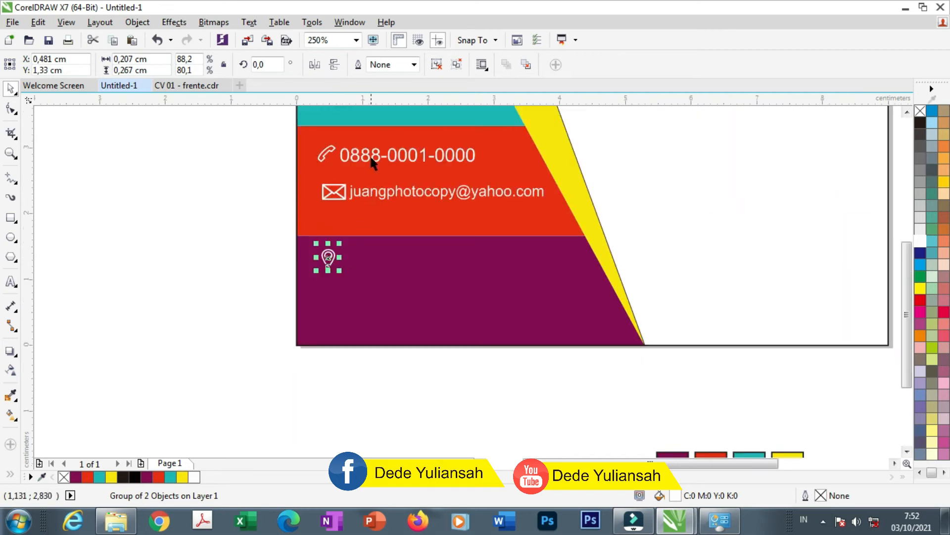
{"action": "left_click_drag", "start_coordinate": [378, 191], "coordinate": [381, 269]}
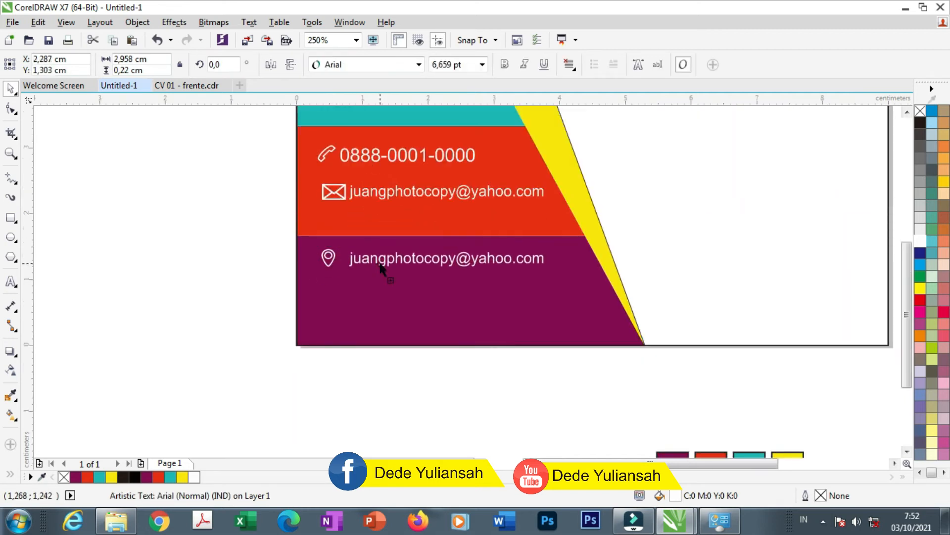
{"action": "double_click", "coordinate": [378, 259]}
Replace the text beside the pin with the four-line office address and check the pin's placement
{"action": "key", "text": "ctrl+a"}
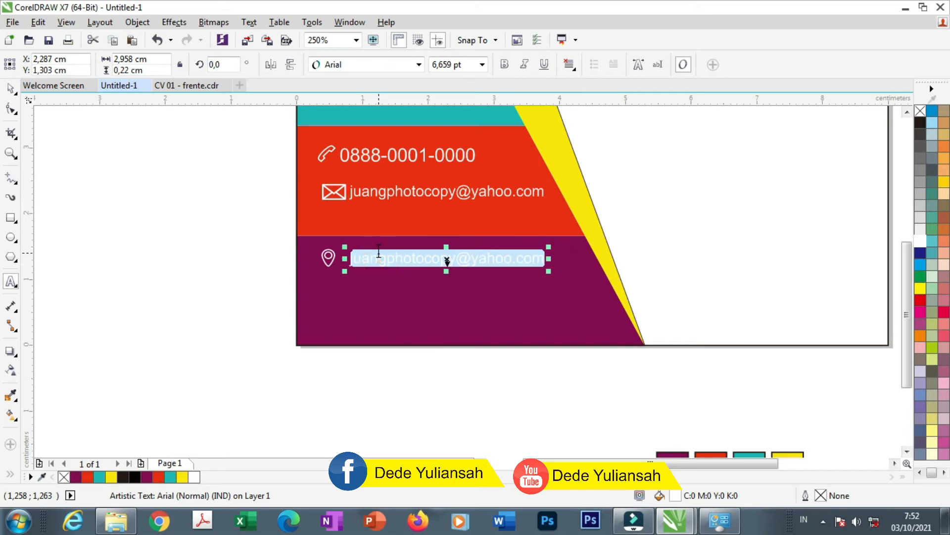
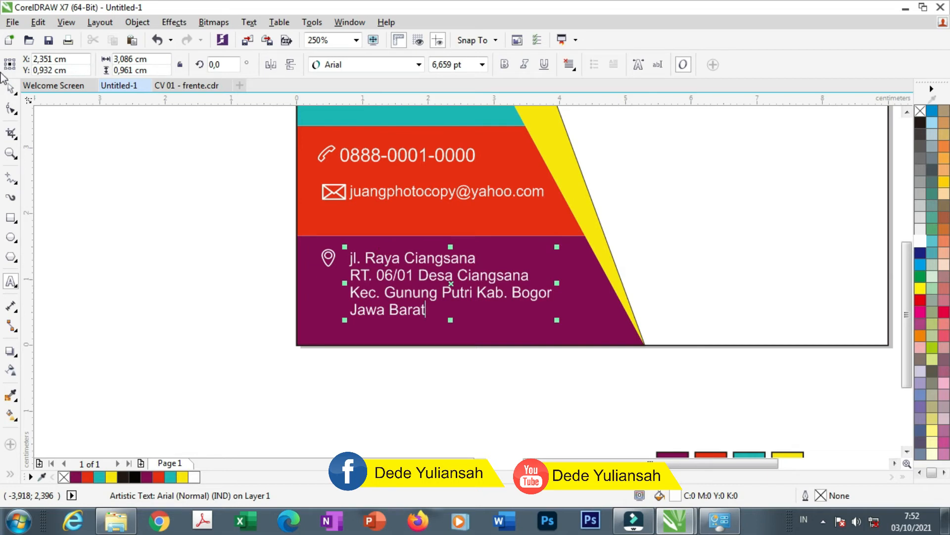
{"action": "left_click", "coordinate": [16, 87]}
{"action": "left_click", "coordinate": [176, 225]}
{"action": "scroll", "coordinate": [350, 246], "scroll_direction": "down", "scroll_amount": 1}
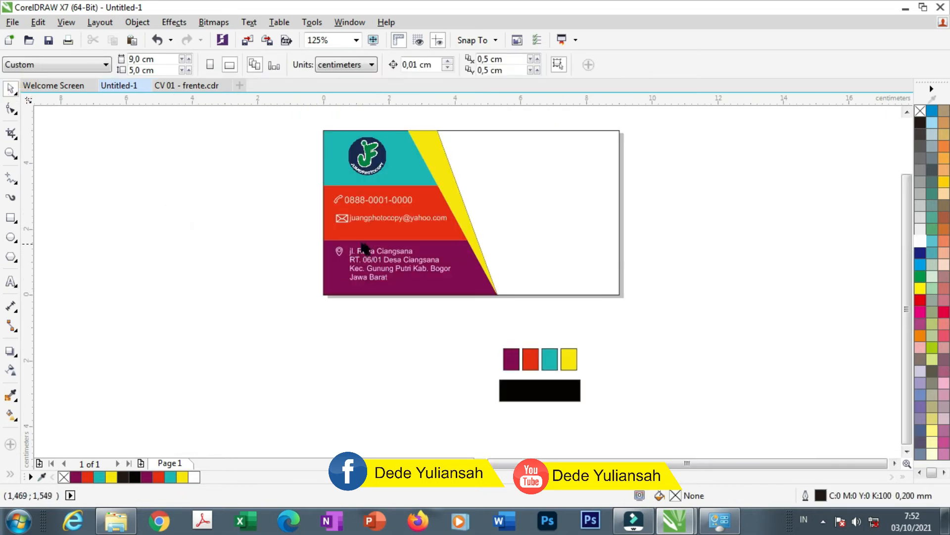
{"action": "scroll", "coordinate": [354, 246], "scroll_direction": "up", "scroll_amount": 2}
{"action": "left_click", "coordinate": [303, 284]}
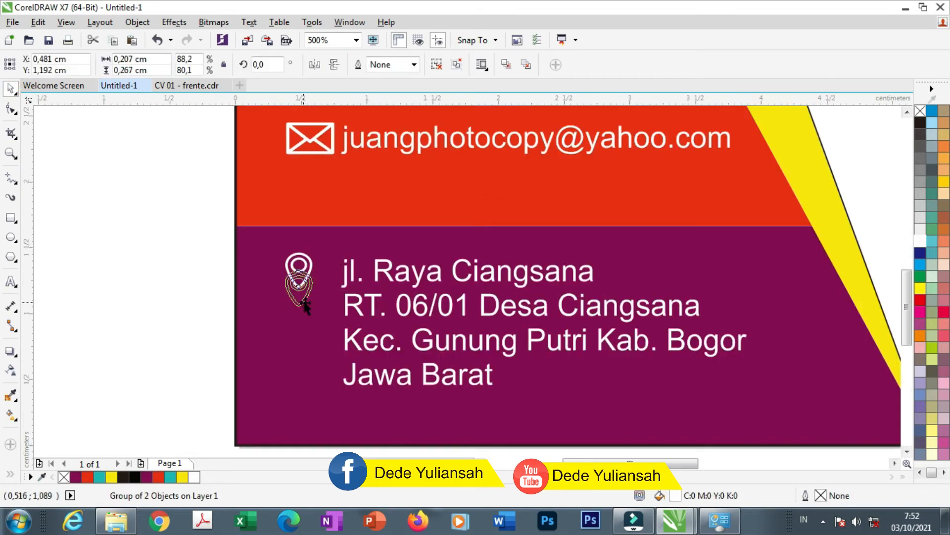
{"action": "scroll", "coordinate": [305, 286], "scroll_direction": "down", "scroll_amount": 2}
{"action": "left_click", "coordinate": [189, 262]}
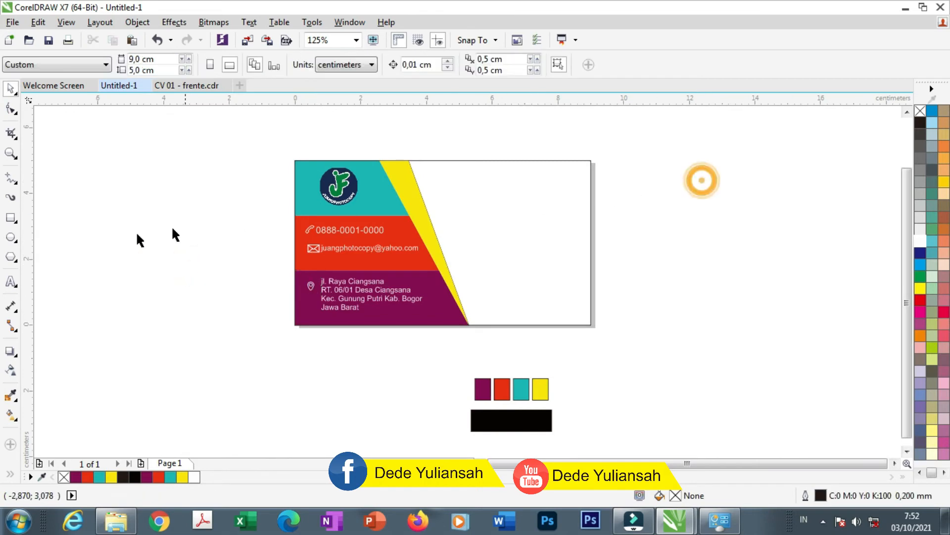
Copy the phone number to the card's upper right, fill it black, and apply Bebas Neue
{"action": "left_click_drag", "start_coordinate": [356, 231], "coordinate": [547, 182]}
{"action": "right_click", "coordinate": [547, 182]}
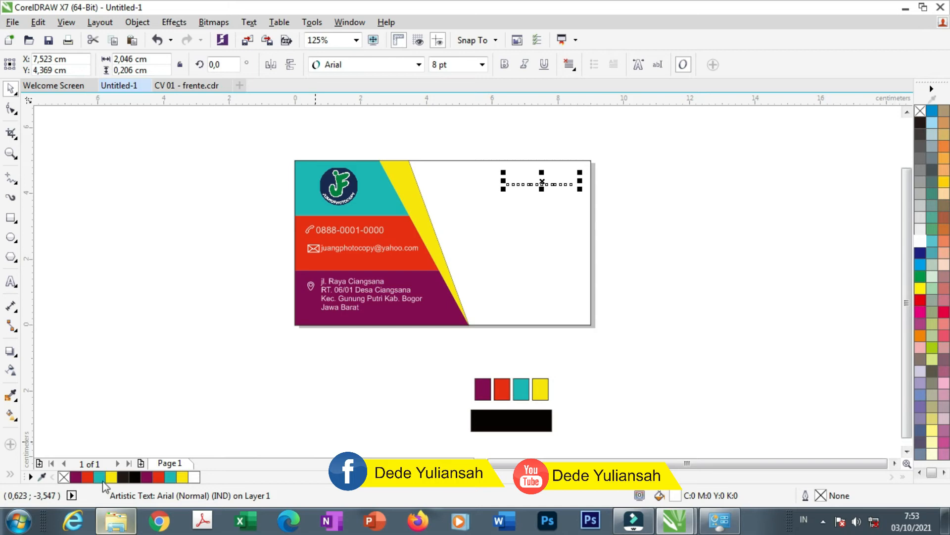
{"action": "left_click", "coordinate": [135, 476]}
{"action": "scroll", "coordinate": [574, 157], "scroll_direction": "up", "scroll_amount": 5}
{"action": "left_click", "coordinate": [352, 64]}
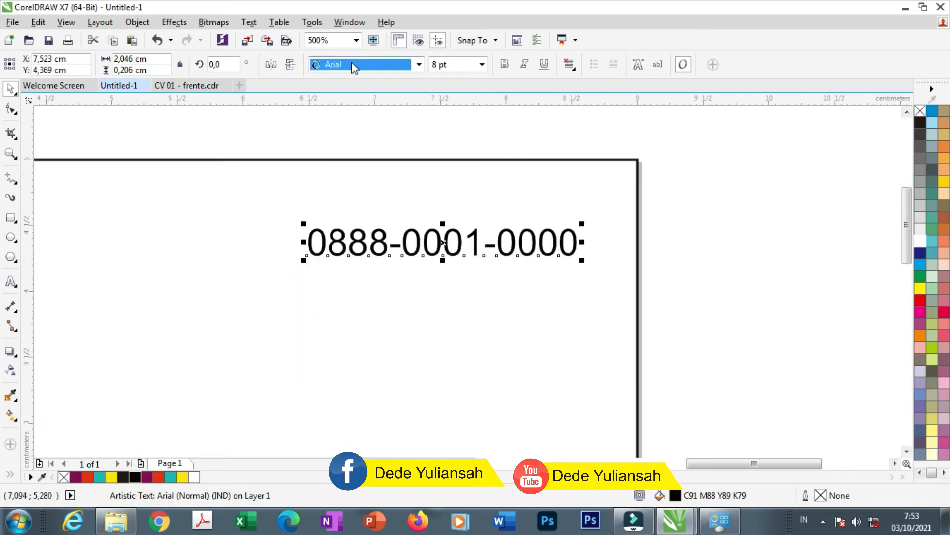
{"action": "left_click", "coordinate": [352, 65]}
{"action": "mouse_move", "coordinate": [360, 119]}
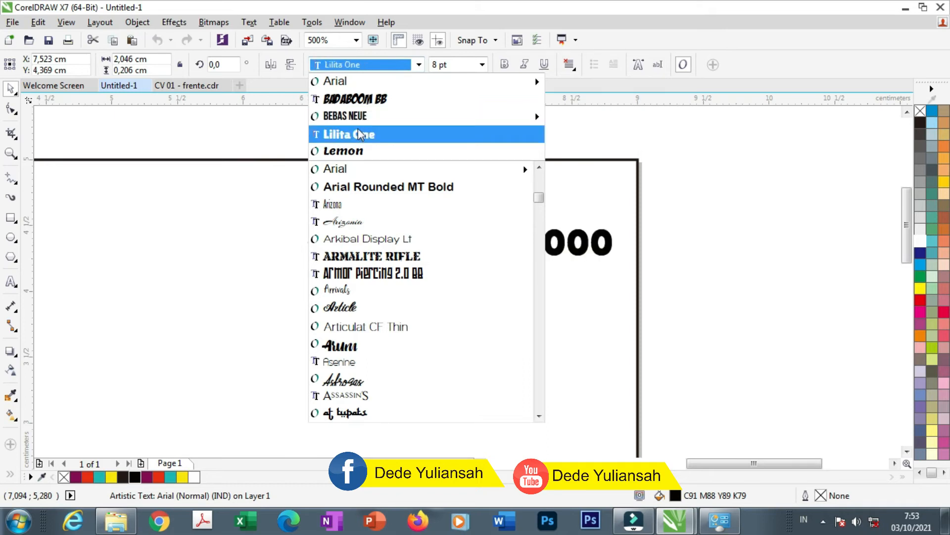
{"action": "left_click", "coordinate": [570, 115]}
Retype the copy as the cardholder's name in capitals and enlarge it to about 13.7 pt
{"action": "left_click", "coordinate": [390, 242]}
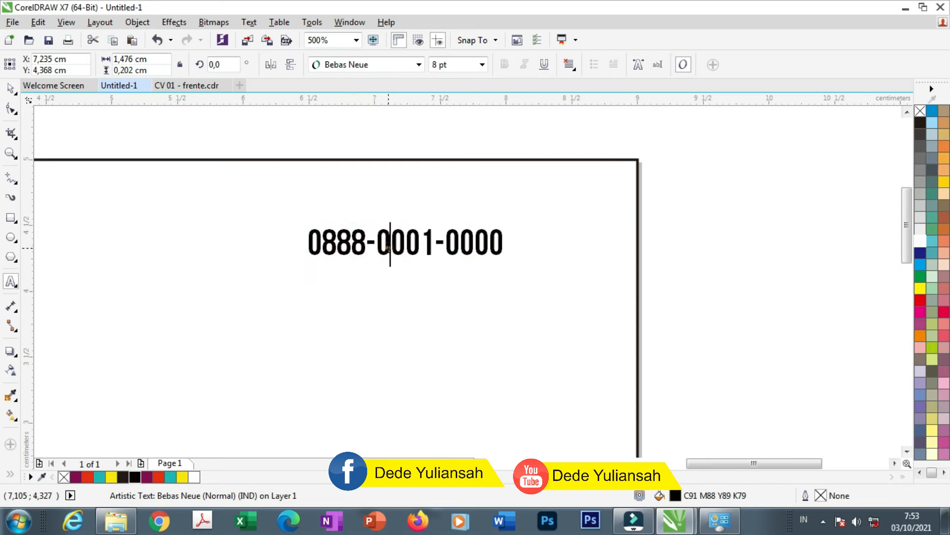
{"action": "key", "text": "ctrl+a"}
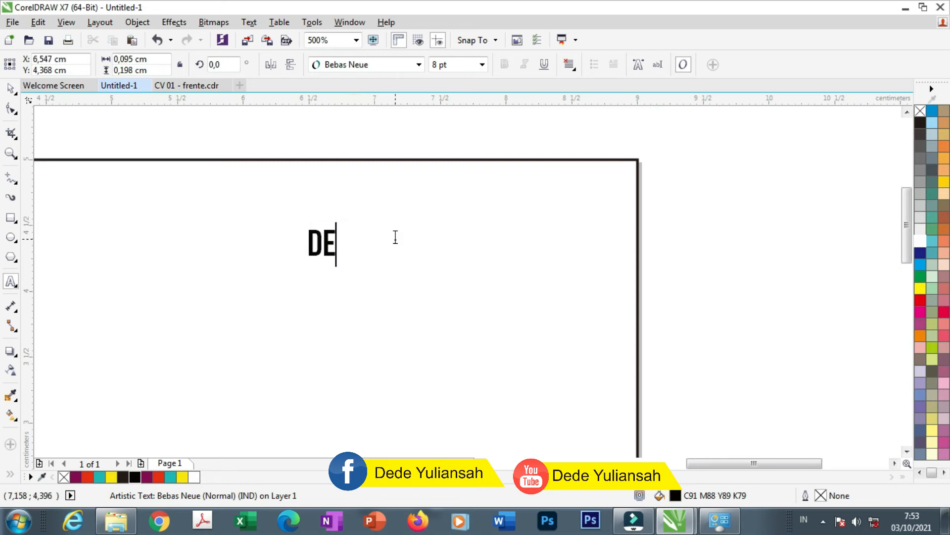
{"action": "key", "text": "ctrl+space"}
{"action": "left_click_drag", "start_coordinate": [502, 264], "coordinate": [566, 285]}
{"action": "scroll", "coordinate": [414, 173], "scroll_direction": "down", "scroll_amount": 2}
{"action": "scroll", "coordinate": [416, 179], "scroll_direction": "down", "scroll_amount": 2}
{"action": "scroll", "coordinate": [416, 188], "scroll_direction": "up", "scroll_amount": 2}
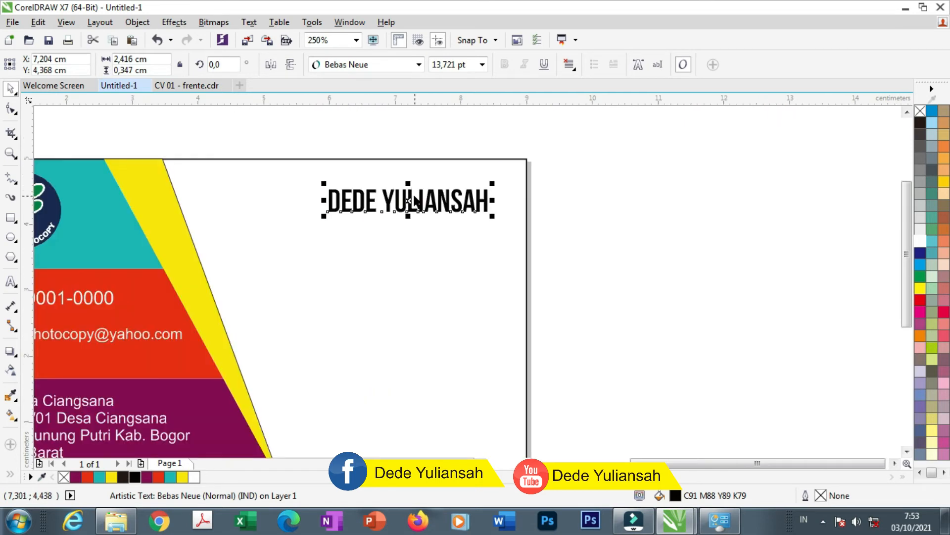
Place a copy of the name below it, shrunk to about 9.2 pt in Arial Narrow Normal
{"action": "left_click_drag", "start_coordinate": [410, 195], "coordinate": [410, 223]}
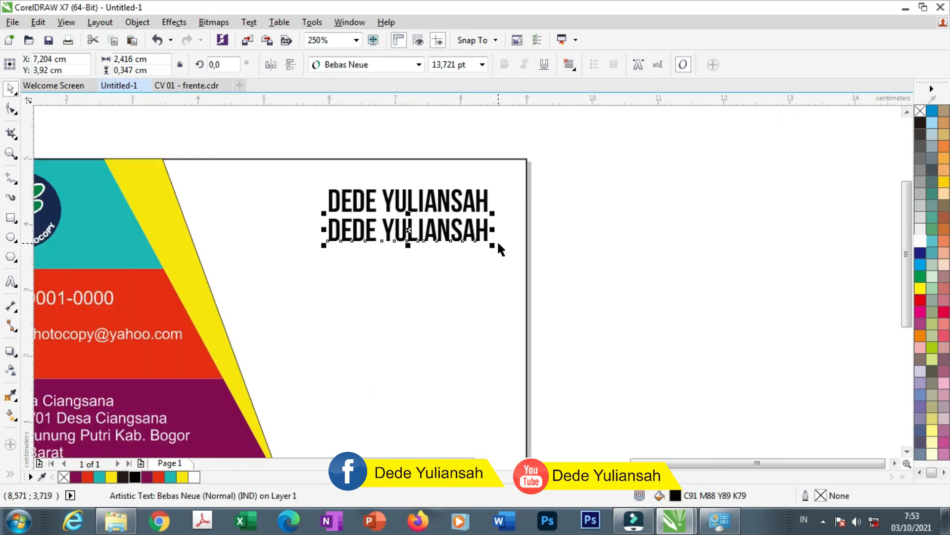
{"action": "left_click_drag", "start_coordinate": [493, 245], "coordinate": [466, 241]}
{"action": "left_click", "coordinate": [418, 65]}
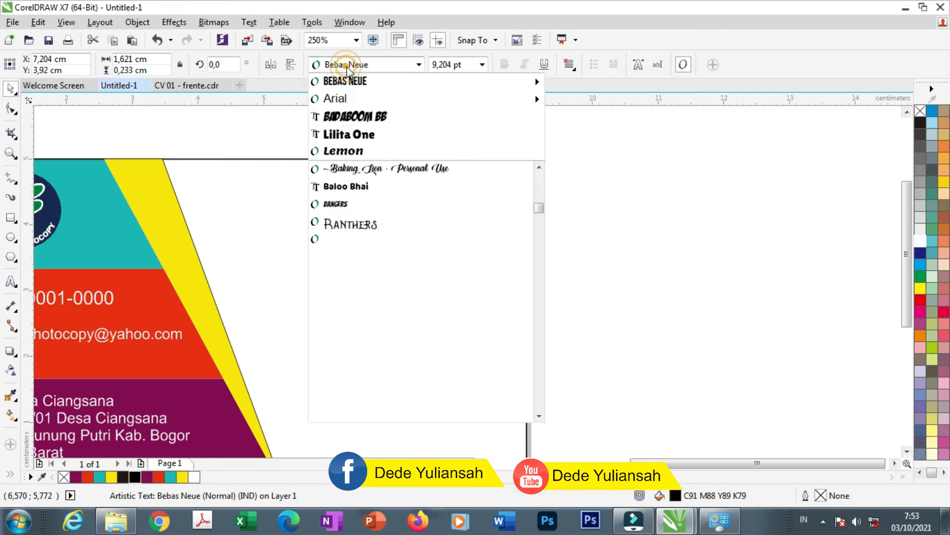
{"action": "mouse_move", "coordinate": [352, 102]}
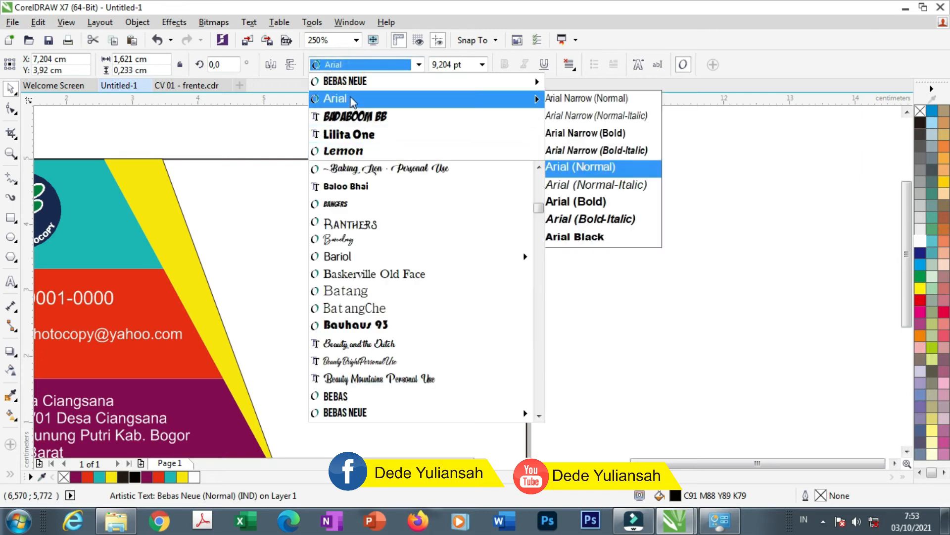
{"action": "left_click", "coordinate": [584, 99]}
{"action": "scroll", "coordinate": [415, 212], "scroll_direction": "up", "scroll_amount": 3}
Change the smaller copy's text to 'Owner'
{"action": "double_click", "coordinate": [415, 245]}
{"action": "key", "text": "ctrl+a"}
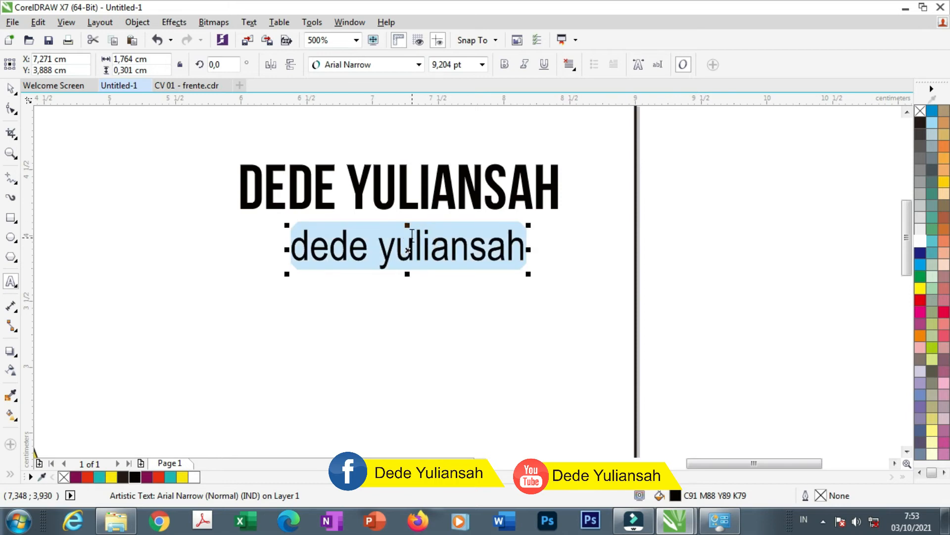
{"action": "type", "text": "Owner"}
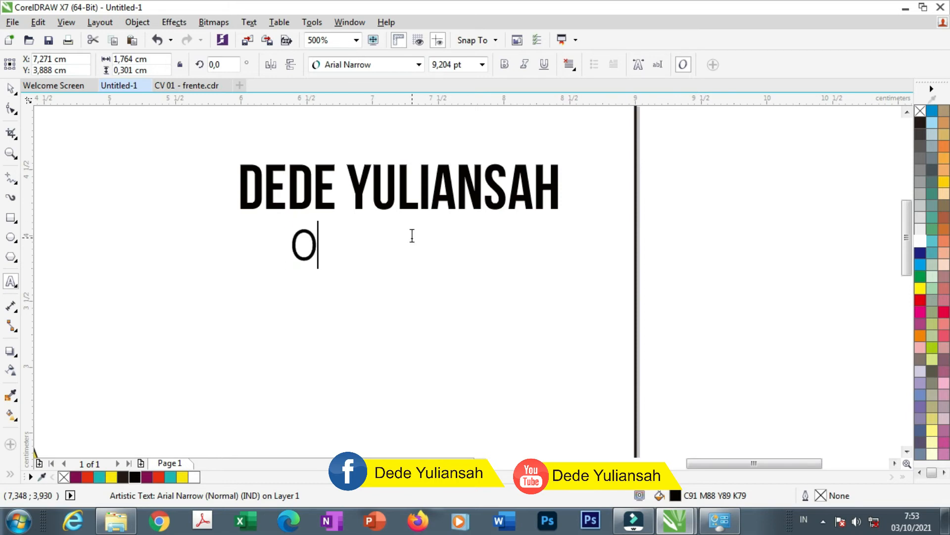
{"action": "left_click", "coordinate": [10, 88]}
{"action": "scroll", "coordinate": [463, 203], "scroll_direction": "down", "scroll_amount": 2}
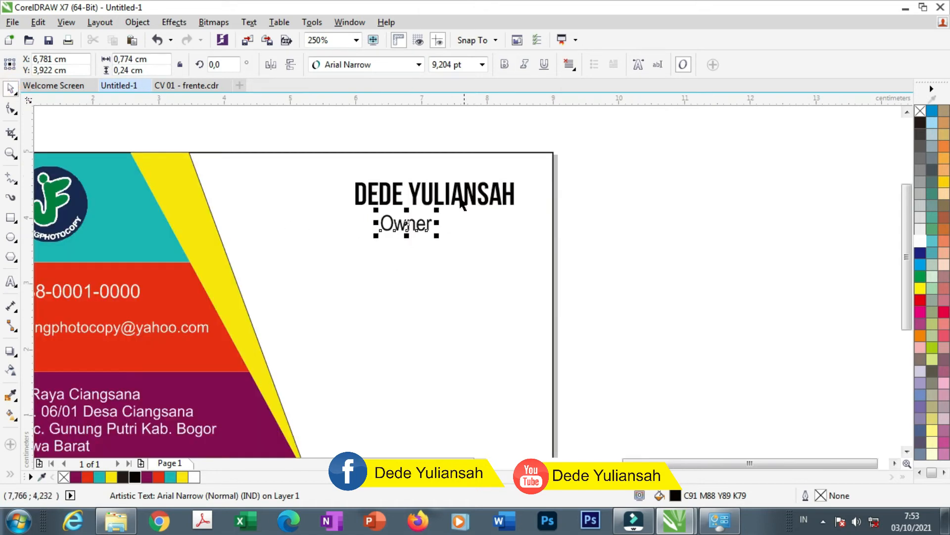
Enlarge the name heading, undoing an accidental move of the card background
{"action": "left_click", "coordinate": [361, 199]}
{"action": "left_click_drag", "start_coordinate": [351, 211], "coordinate": [303, 229]}
{"action": "left_click_drag", "start_coordinate": [411, 227], "coordinate": [415, 235]}
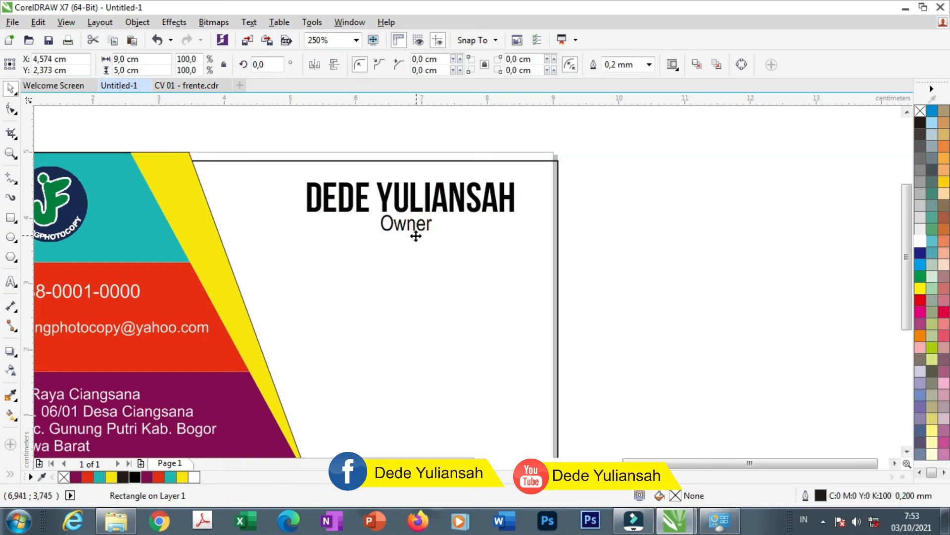
{"action": "key", "text": "ctrl+z"}
{"action": "left_click", "coordinate": [626, 264]}
{"action": "scroll", "coordinate": [414, 228], "scroll_direction": "up", "scroll_amount": 2}
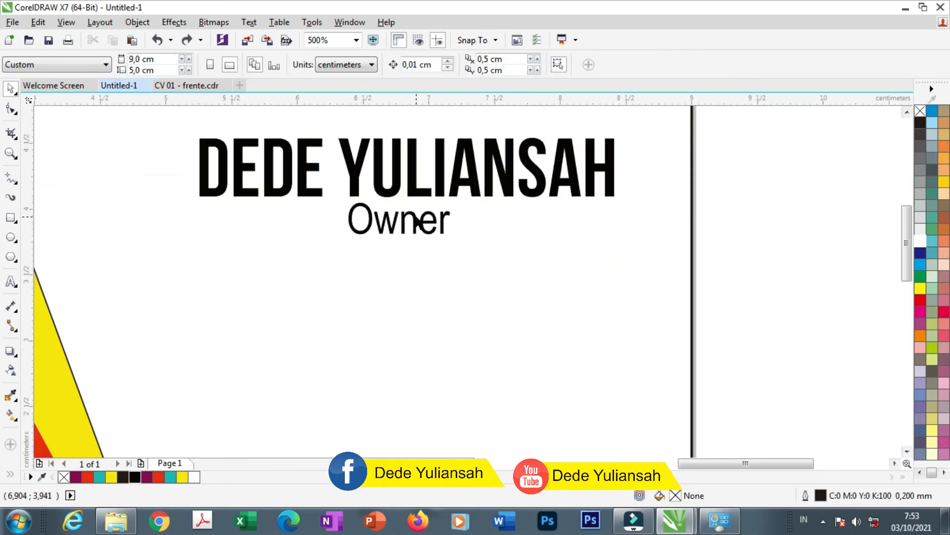
{"action": "left_click", "coordinate": [418, 223]}
{"action": "scroll", "coordinate": [411, 225], "scroll_direction": "down", "scroll_amount": 2}
Enlarge the name and Owner pair together and reposition them at the card's upper right
{"action": "left_click_drag", "start_coordinate": [246, 127], "coordinate": [551, 258]}
{"action": "left_click_drag", "start_coordinate": [512, 200], "coordinate": [511, 226]}
{"action": "left_click_drag", "start_coordinate": [300, 199], "coordinate": [273, 193]}
{"action": "scroll", "coordinate": [413, 240], "scroll_direction": "down", "scroll_amount": 2}
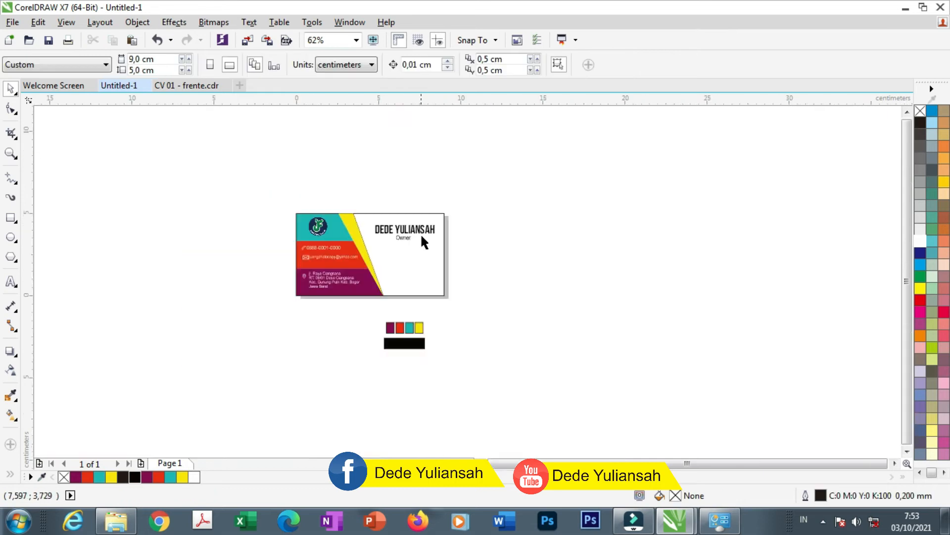
{"action": "scroll", "coordinate": [400, 235], "scroll_direction": "up", "scroll_amount": 1}
{"action": "scroll", "coordinate": [397, 228], "scroll_direction": "up", "scroll_amount": 1}
{"action": "left_click_drag", "start_coordinate": [609, 243], "coordinate": [271, 159]}
{"action": "left_click_drag", "start_coordinate": [400, 193], "coordinate": [400, 175]}
{"action": "left_click", "coordinate": [647, 225]}
Move the Owner text to the lower right, retype it as 'Office :' and right-align it
{"action": "scroll", "coordinate": [296, 167], "scroll_direction": "down", "scroll_amount": 1}
{"action": "left_click_drag", "start_coordinate": [335, 183], "coordinate": [391, 275]}
{"action": "scroll", "coordinate": [391, 275], "scroll_direction": "up", "scroll_amount": 3}
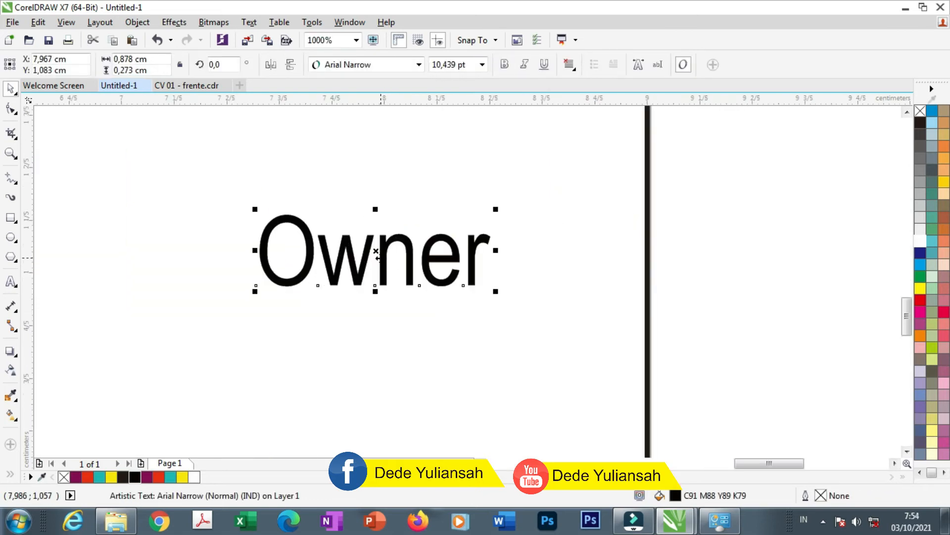
{"action": "double_click", "coordinate": [377, 252]}
{"action": "double_click", "coordinate": [376, 252]}
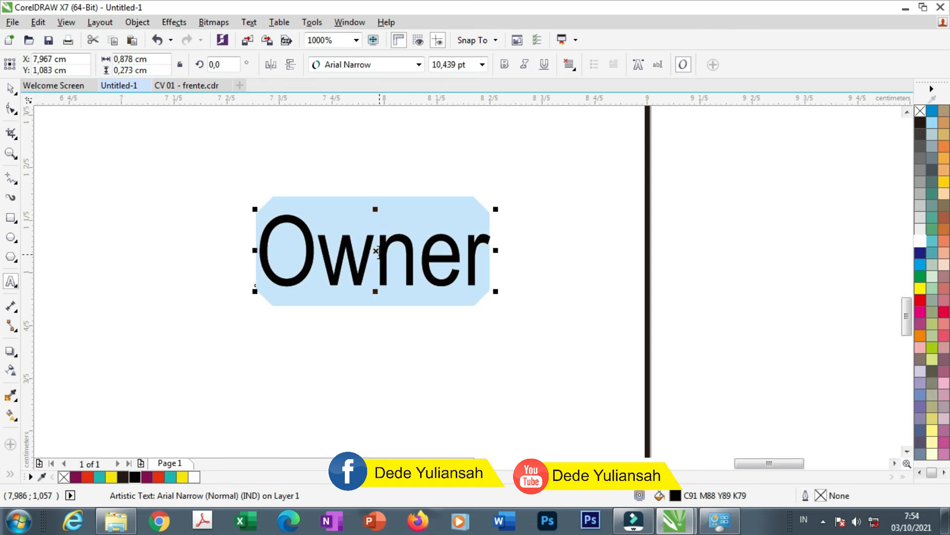
{"action": "type", "text": "Offi"}
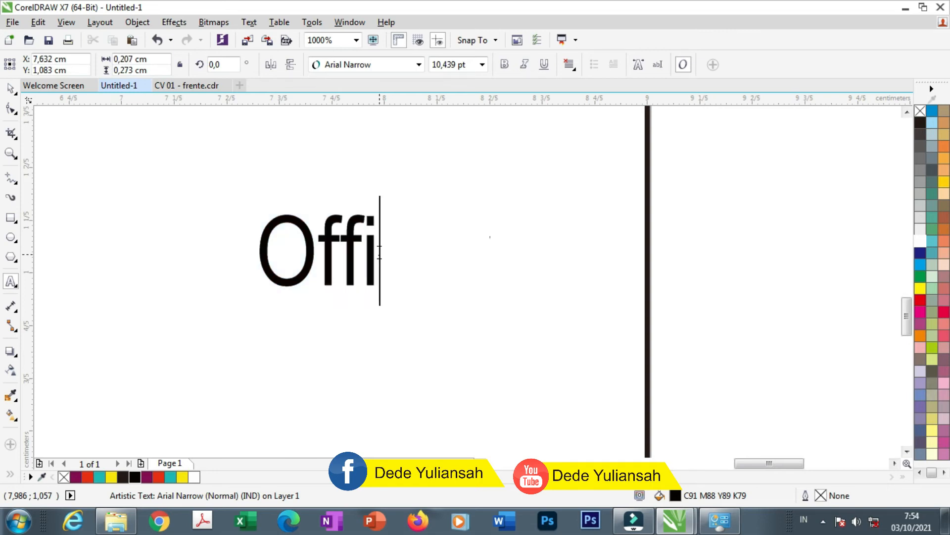
{"action": "type", "text": "ce :"}
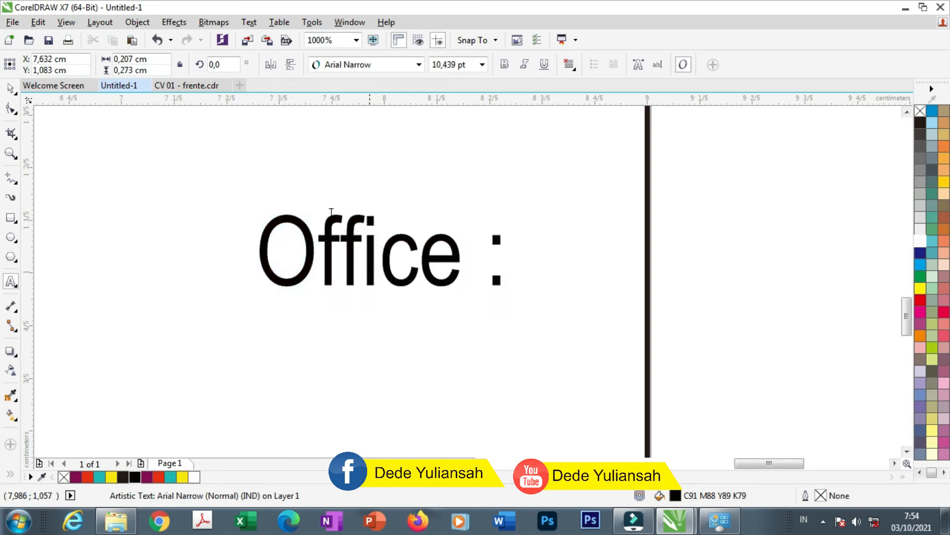
{"action": "left_click", "coordinate": [9, 88]}
{"action": "left_click", "coordinate": [572, 64]}
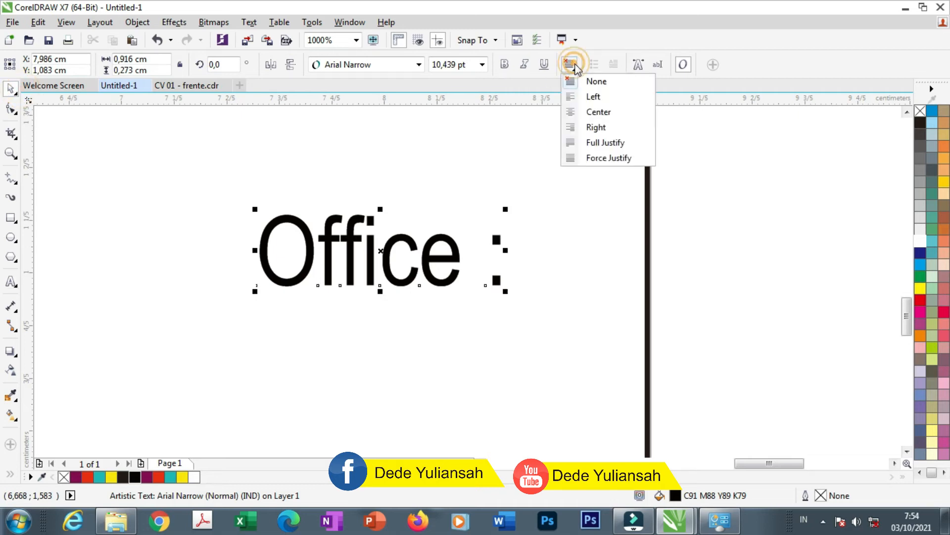
{"action": "left_click", "coordinate": [573, 128]}
{"action": "scroll", "coordinate": [544, 151], "scroll_direction": "down", "scroll_amount": 4}
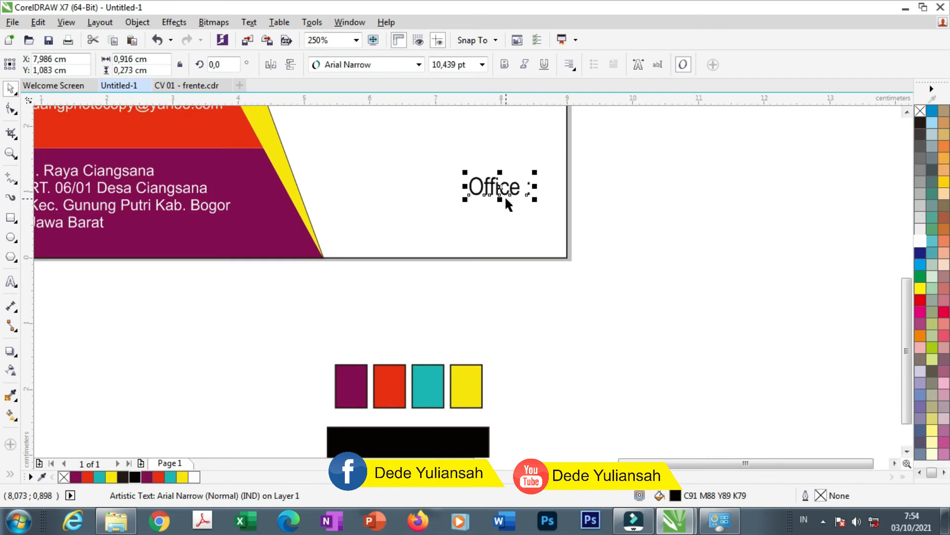
{"action": "scroll", "coordinate": [504, 195], "scroll_direction": "up", "scroll_amount": 2}
Duplicate 'Office :' below itself and type the street line of the office address
{"action": "left_click_drag", "start_coordinate": [503, 184], "coordinate": [511, 203]}
{"action": "right_click", "coordinate": [515, 204]}
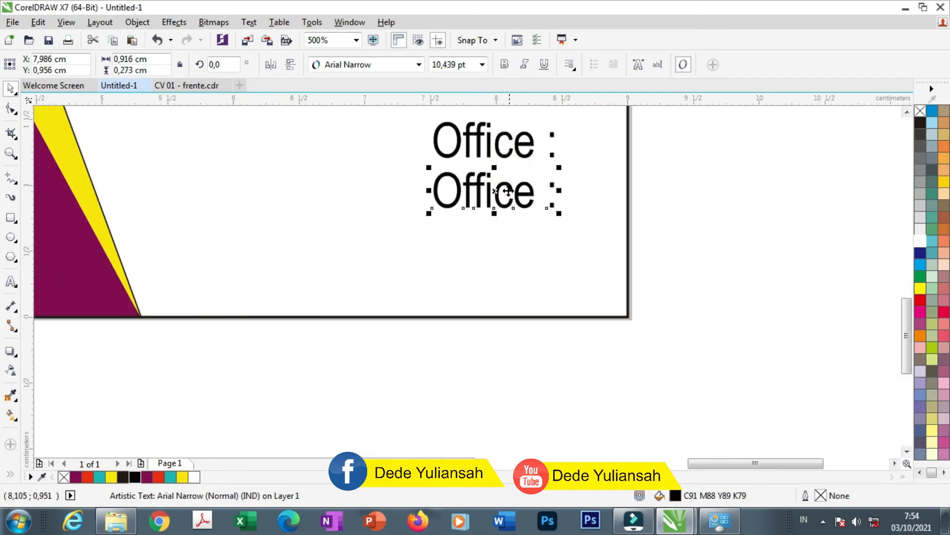
{"action": "double_click", "coordinate": [507, 191]}
{"action": "key", "text": "ctrl+a"}
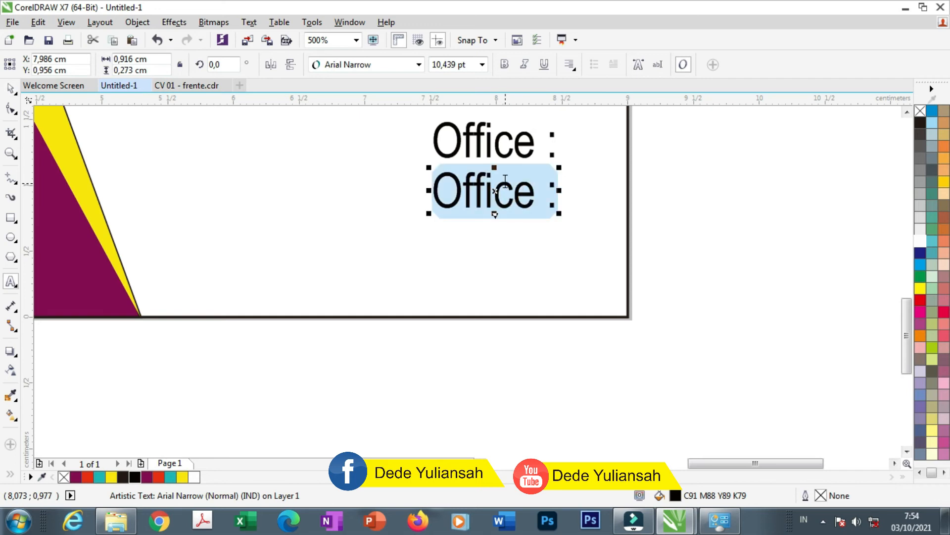
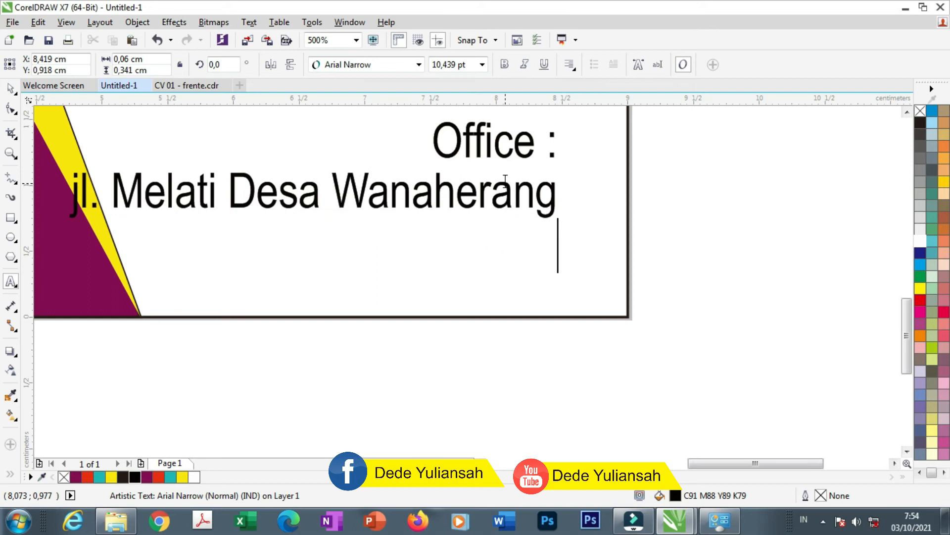
Add the town as the address's second line and finish editing
{"action": "key", "text": "Return"}
{"action": "type", "text": "Gunu"}
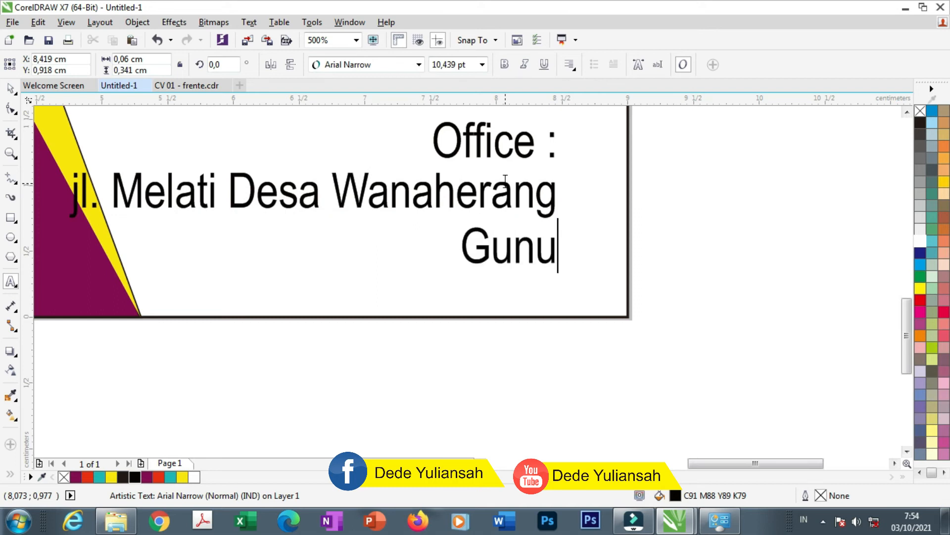
{"action": "type", "text": "ng Putgri"}
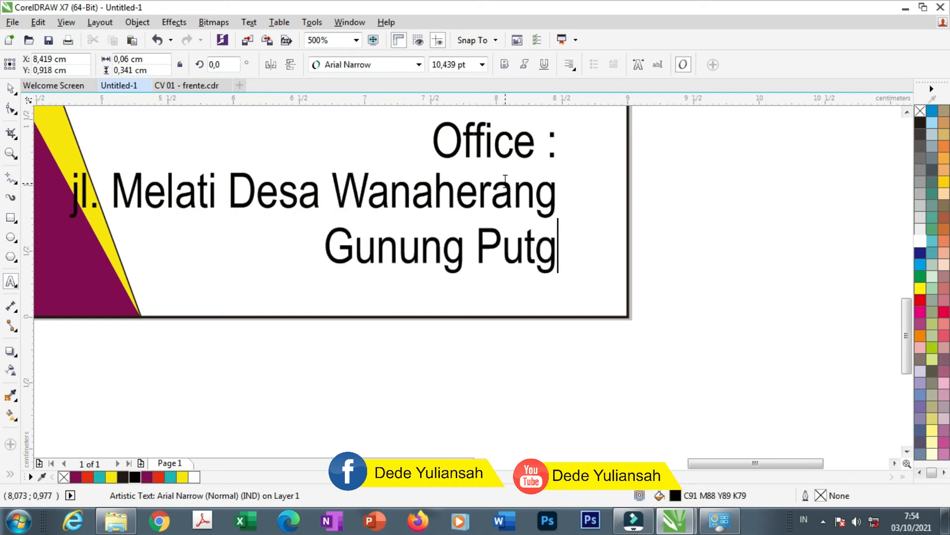
{"action": "key", "text": "BackSpace"}
{"action": "key", "text": "BackSpace"}
{"action": "key", "text": "BackSpace"}
{"action": "type", "text": "ri "}
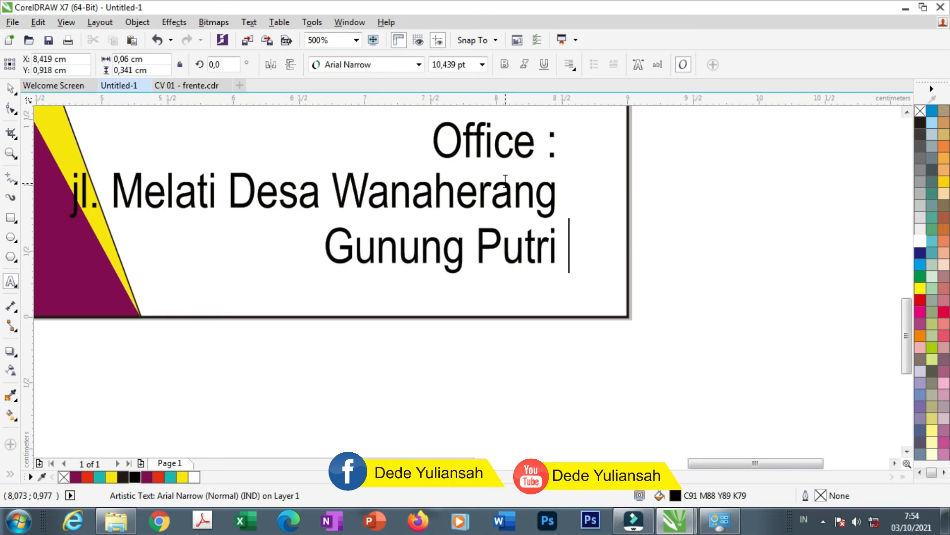
{"action": "type", "text": "Bogor"}
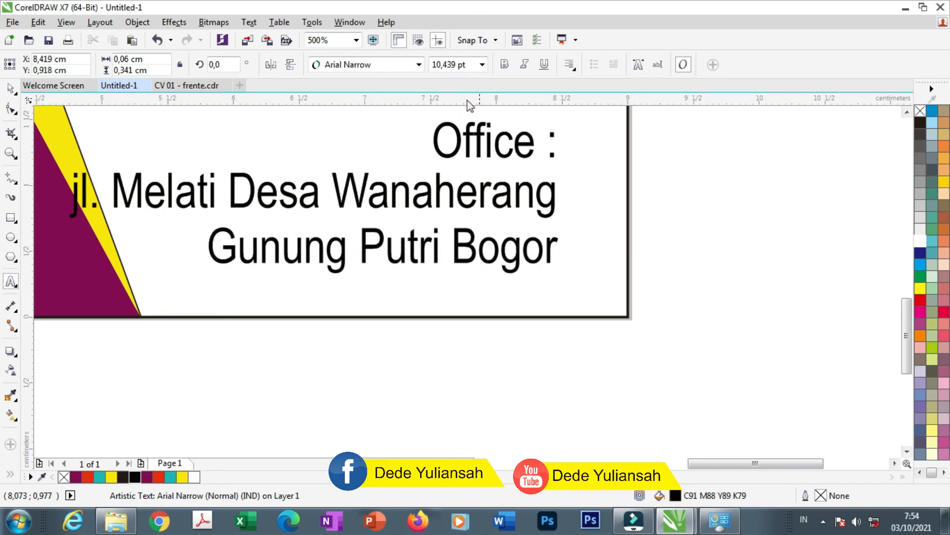
{"action": "left_click", "coordinate": [11, 89]}
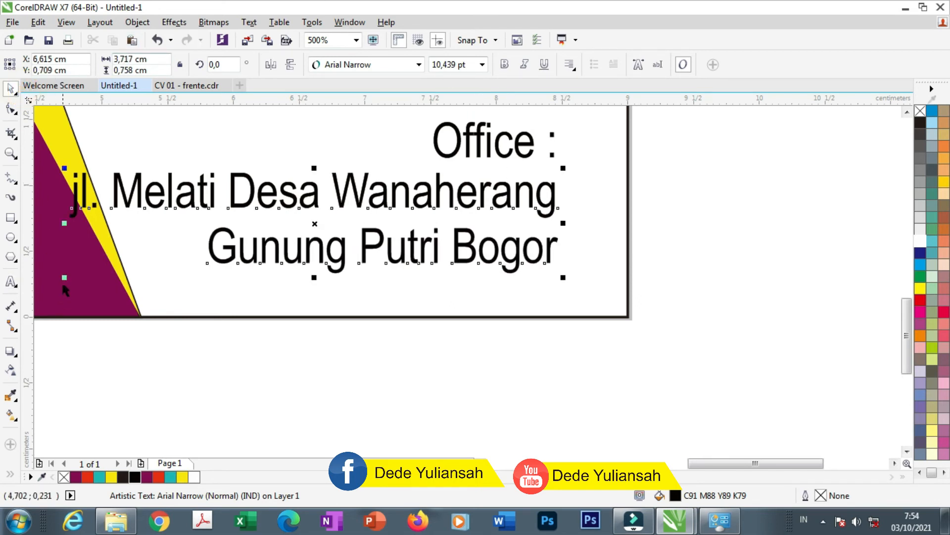
Set the Office label and address text blocks to 9 pt
{"action": "left_click_drag", "start_coordinate": [65, 277], "coordinate": [178, 248]}
{"action": "scroll", "coordinate": [386, 254], "scroll_direction": "down", "scroll_amount": 2}
{"action": "left_click_drag", "start_coordinate": [533, 251], "coordinate": [235, 147]}
{"action": "left_click", "coordinate": [448, 65]}
{"action": "type", "text": "9"}
{"action": "key", "text": "Return"}
{"action": "left_click", "coordinate": [556, 295]}
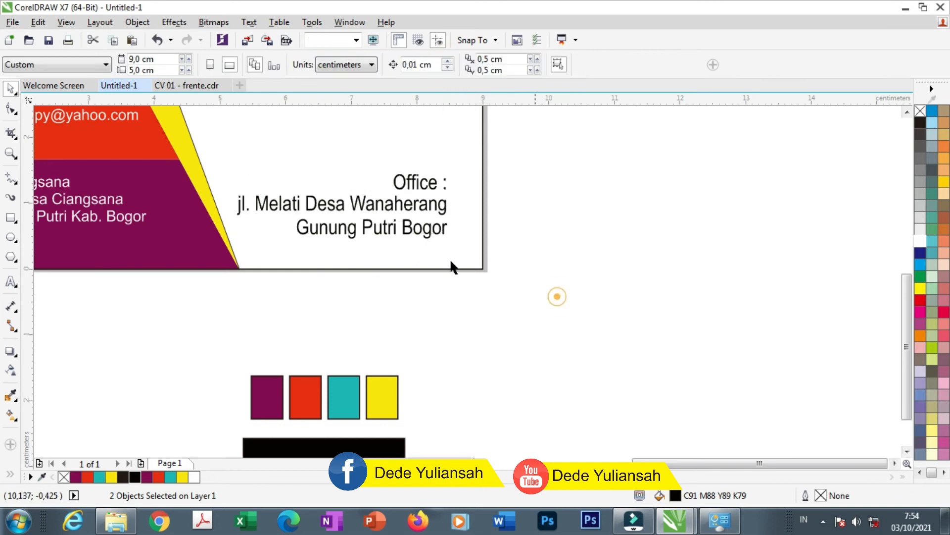
Remove the yellow band's outline
{"action": "scroll", "coordinate": [423, 246], "scroll_direction": "down", "scroll_amount": 4}
{"action": "scroll", "coordinate": [359, 212], "scroll_direction": "up", "scroll_amount": 8}
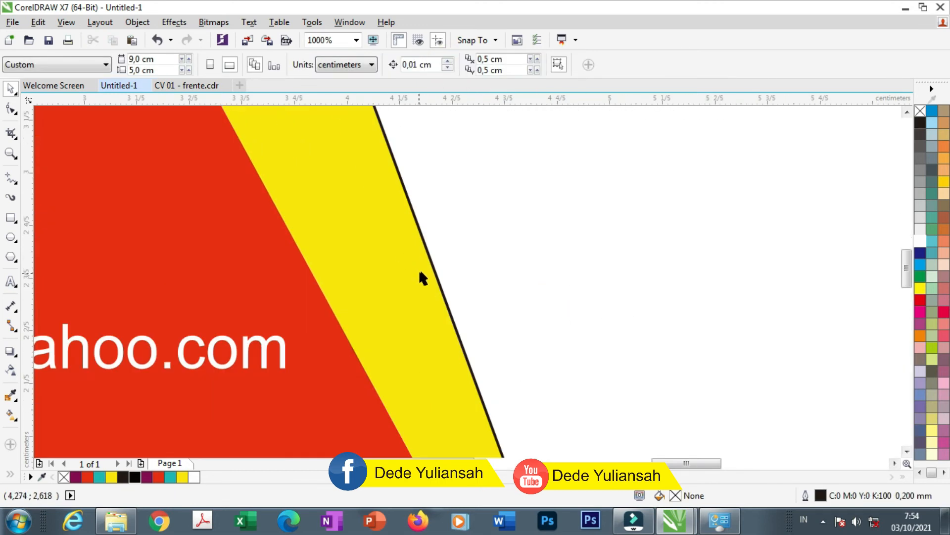
{"action": "left_click", "coordinate": [435, 272]}
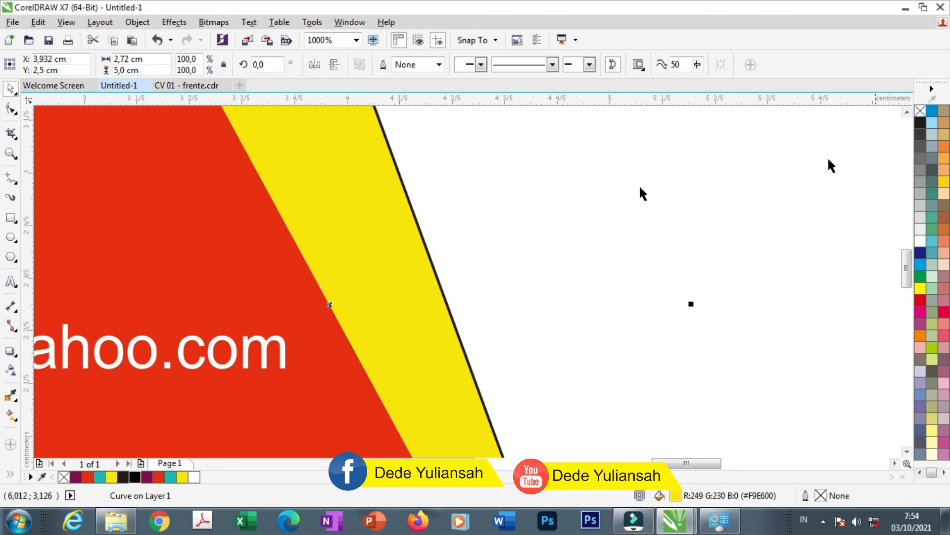
{"action": "scroll", "coordinate": [335, 221], "scroll_direction": "down", "scroll_amount": 6}
{"action": "left_click", "coordinate": [598, 232]}
{"action": "scroll", "coordinate": [292, 174], "scroll_direction": "up", "scroll_amount": 6}
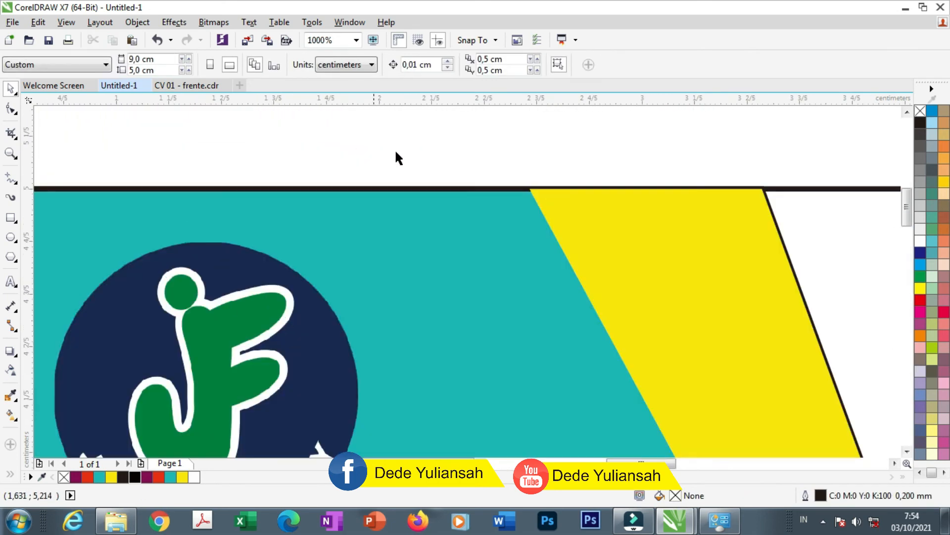
{"action": "scroll", "coordinate": [760, 208], "scroll_direction": "up", "scroll_amount": 4}
{"action": "left_click", "coordinate": [691, 149]}
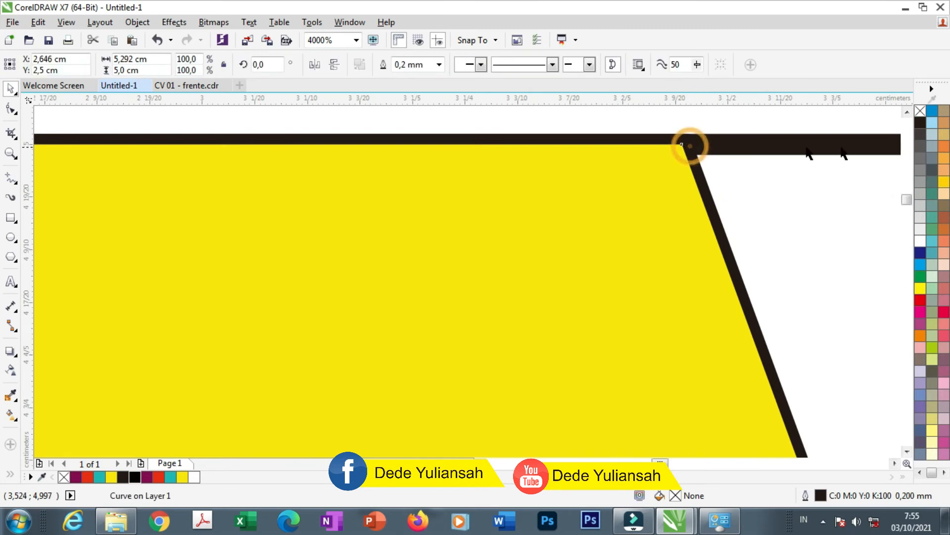
{"action": "right_click", "coordinate": [921, 111]}
{"action": "scroll", "coordinate": [211, 239], "scroll_direction": "down", "scroll_amount": 10}
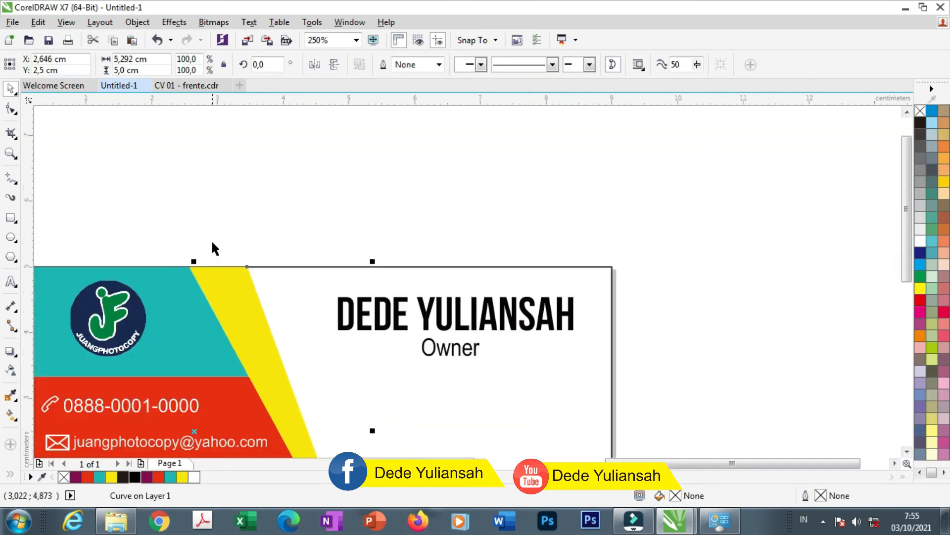
{"action": "left_click", "coordinate": [397, 211]}
{"action": "scroll", "coordinate": [44, 283], "scroll_direction": "up", "scroll_amount": 2}
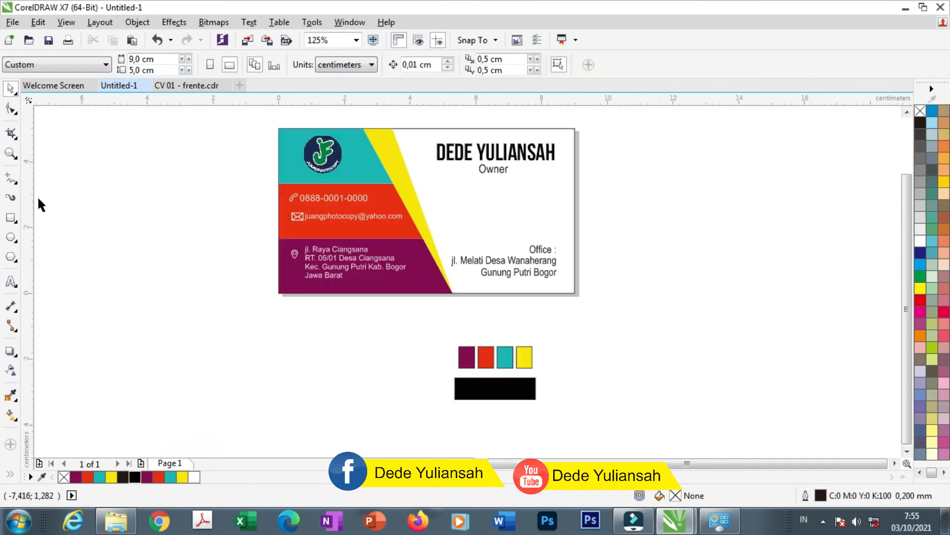
Nudge the name and Owner title together slightly right and down
{"action": "left_click_drag", "start_coordinate": [587, 194], "coordinate": [426, 115]}
{"action": "scroll", "coordinate": [531, 155], "scroll_direction": "up", "scroll_amount": 2}
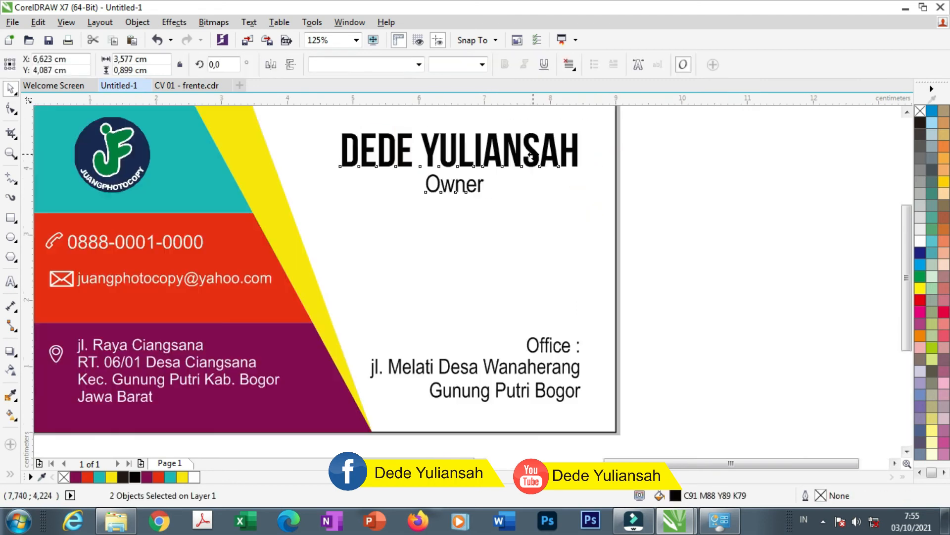
{"action": "left_click_drag", "start_coordinate": [536, 156], "coordinate": [544, 160]}
{"action": "left_click", "coordinate": [699, 216]}
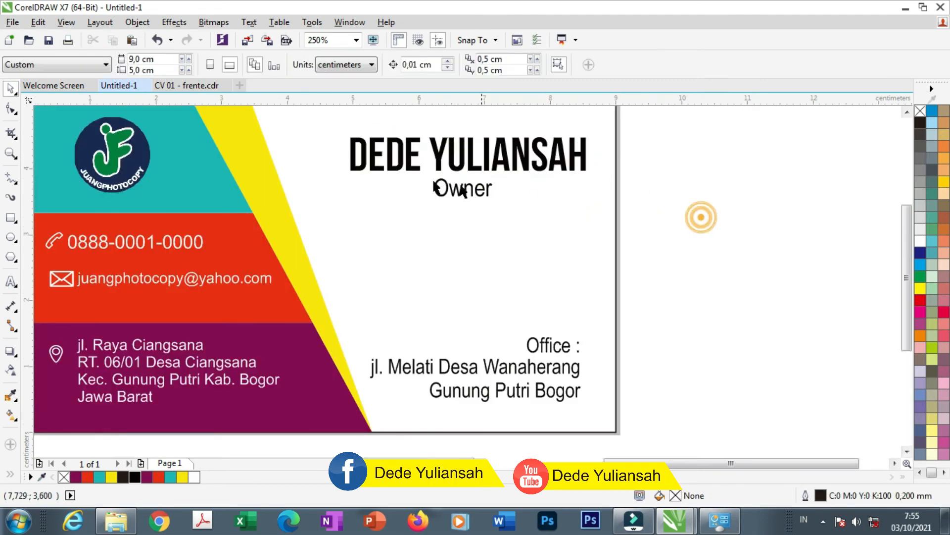
{"action": "scroll", "coordinate": [440, 180], "scroll_direction": "down", "scroll_amount": 1}
{"action": "left_click", "coordinate": [615, 192]}
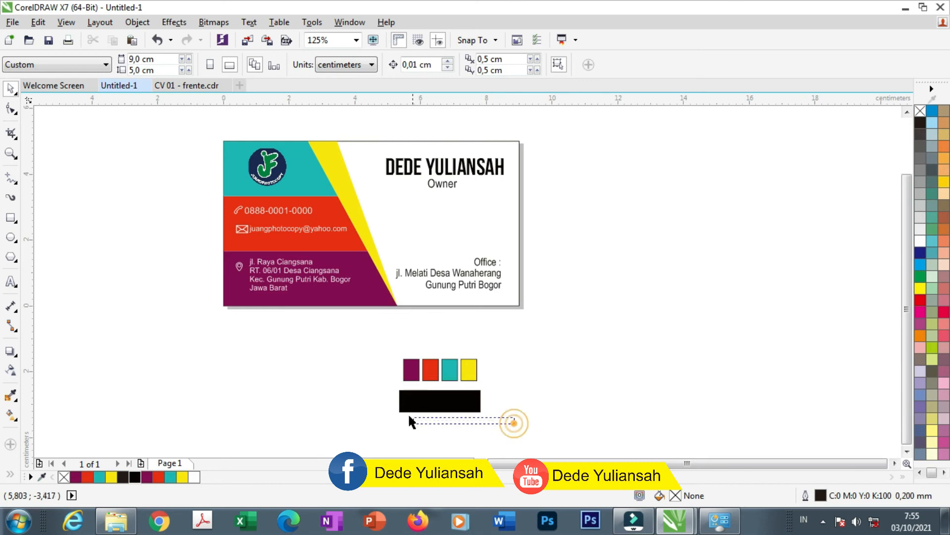
{"action": "scroll", "coordinate": [247, 256], "scroll_direction": "up", "scroll_amount": 2}
Nudge the address block up and left, and the email line slightly down
{"action": "left_click_drag", "start_coordinate": [448, 339], "coordinate": [489, 342]}
{"action": "left_click_drag", "start_coordinate": [325, 276], "coordinate": [324, 280]}
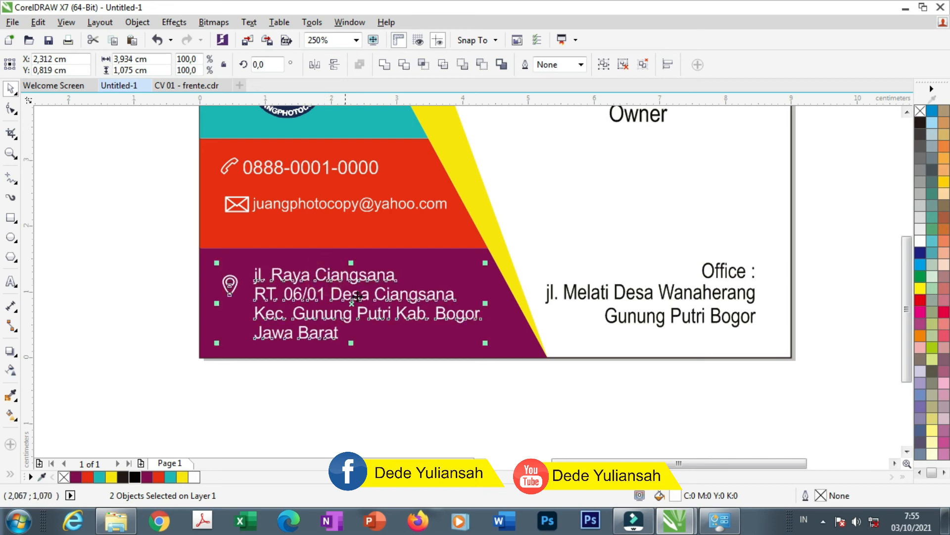
{"action": "scroll", "coordinate": [299, 278], "scroll_direction": "down", "scroll_amount": 2}
{"action": "left_click", "coordinate": [189, 246]}
{"action": "left_click_drag", "start_coordinate": [244, 233], "coordinate": [426, 261]}
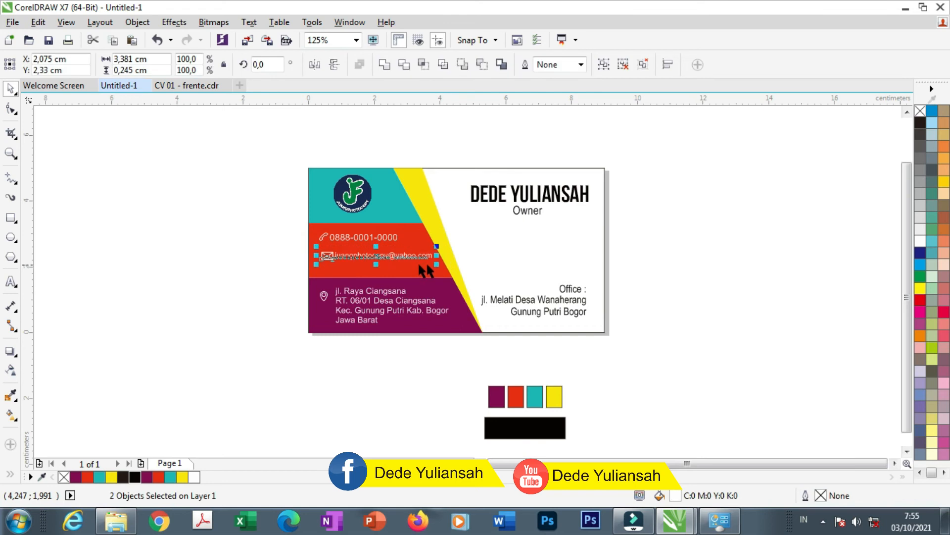
{"action": "scroll", "coordinate": [391, 262], "scroll_direction": "up", "scroll_amount": 2}
{"action": "left_click_drag", "start_coordinate": [361, 248], "coordinate": [361, 260]}
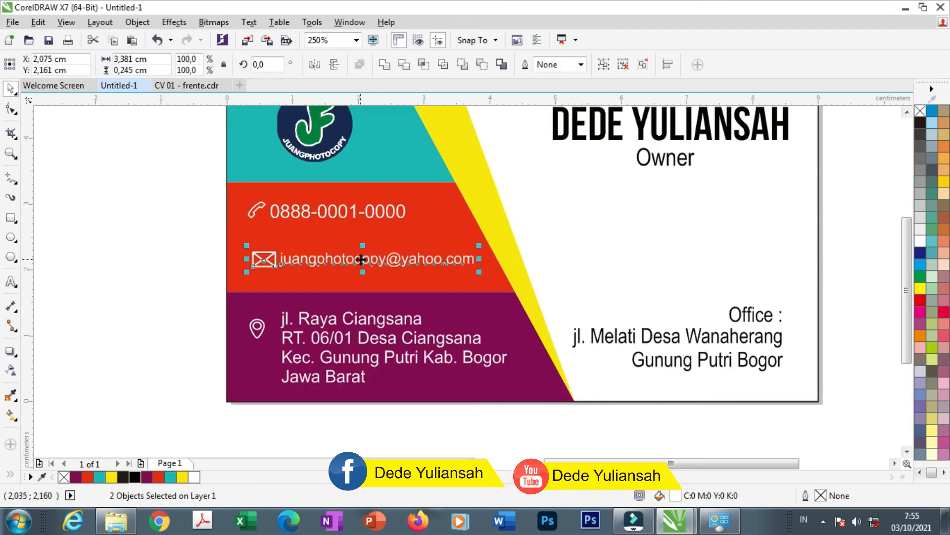
{"action": "left_click", "coordinate": [181, 198]}
{"action": "scroll", "coordinate": [279, 218], "scroll_direction": "up", "scroll_amount": 2}
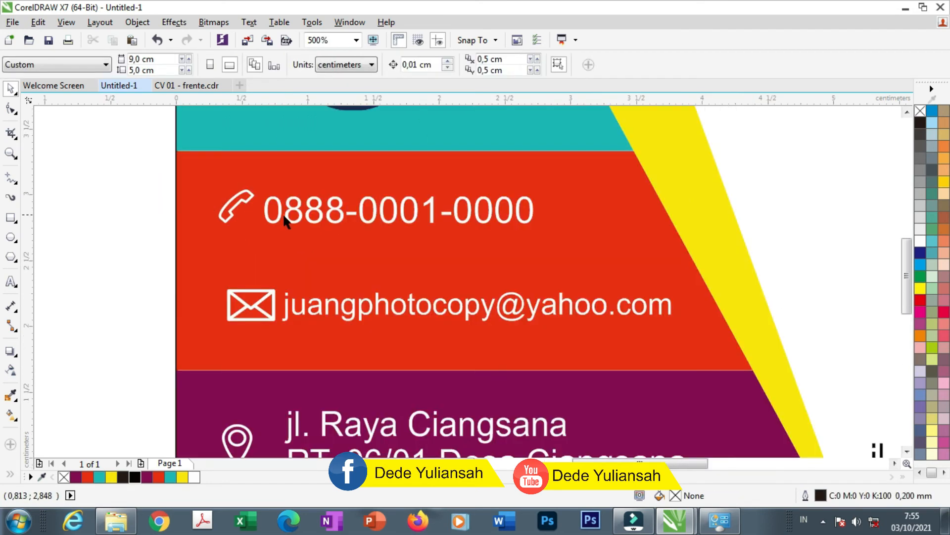
{"action": "left_click", "coordinate": [290, 244]}
{"action": "left_click", "coordinate": [183, 222]}
{"action": "left_click", "coordinate": [303, 212]}
{"action": "left_click_drag", "start_coordinate": [303, 212], "coordinate": [303, 250]}
{"action": "right_click", "coordinate": [303, 251]}
{"action": "double_click", "coordinate": [300, 245]}
{"action": "key", "text": "ctrl+a"}
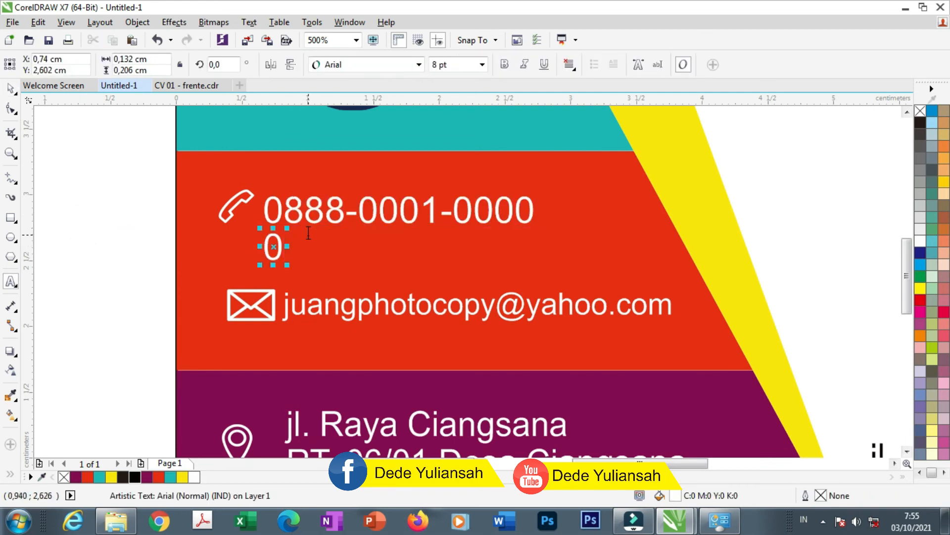
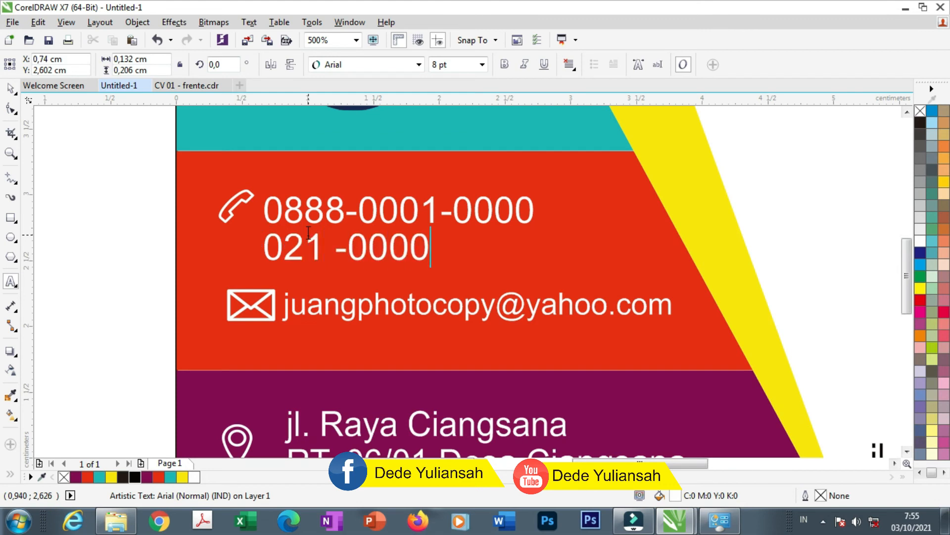
{"action": "scroll", "coordinate": [308, 250], "scroll_direction": "down", "scroll_amount": 1}
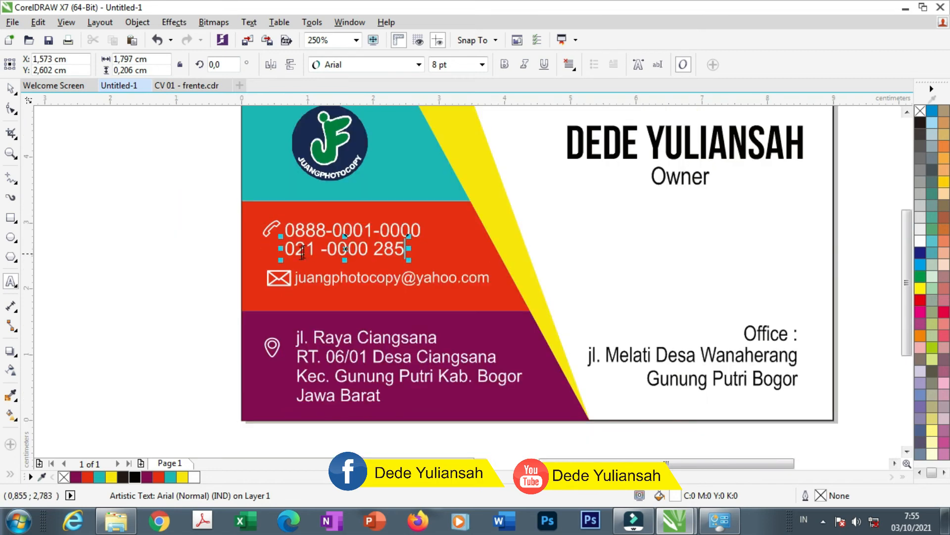
{"action": "left_click", "coordinate": [9, 90]}
{"action": "left_click", "coordinate": [78, 201]}
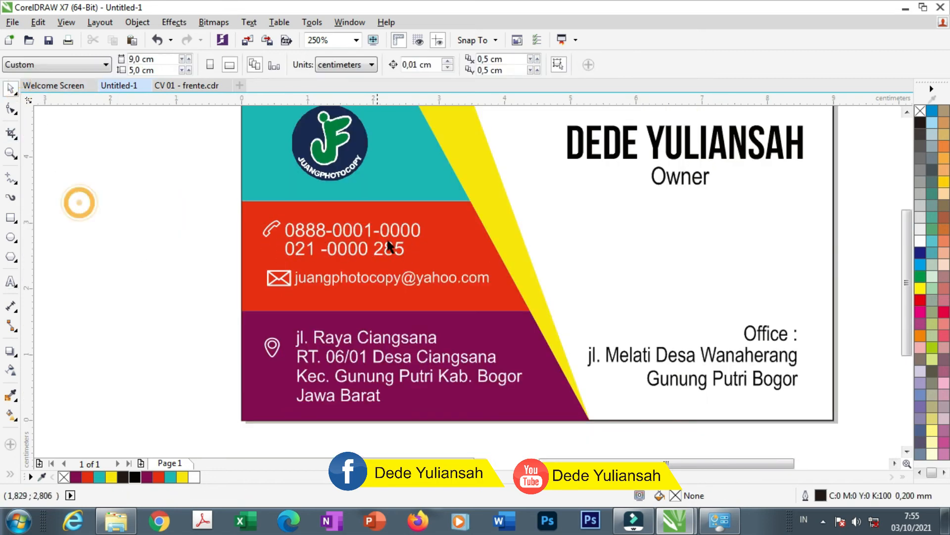
Reposition the logo and move the Owner text beside it
{"action": "scroll", "coordinate": [229, 239], "scroll_direction": "down", "scroll_amount": 1}
{"action": "scroll", "coordinate": [360, 187], "scroll_direction": "up", "scroll_amount": 1}
{"action": "left_click_drag", "start_coordinate": [370, 196], "coordinate": [337, 196]}
{"action": "left_click", "coordinate": [175, 177]}
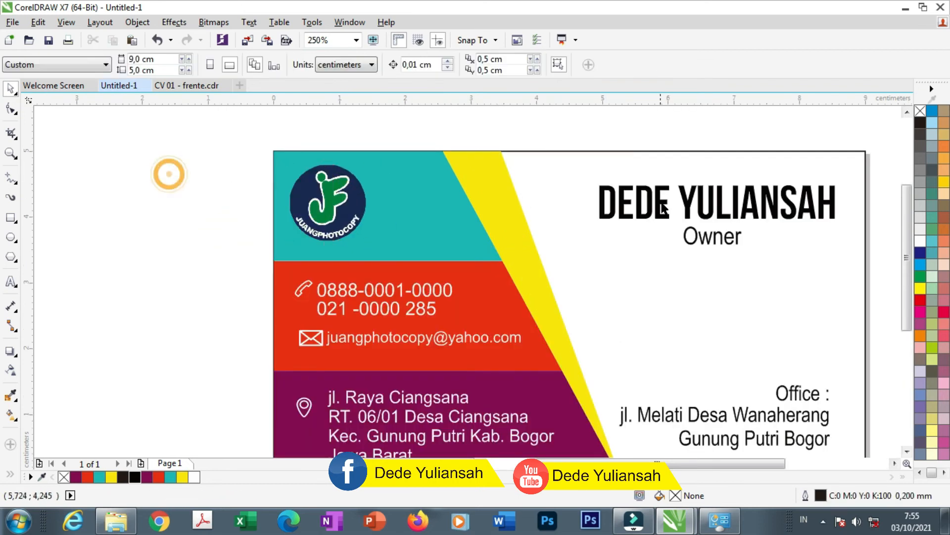
{"action": "left_click_drag", "start_coordinate": [697, 242], "coordinate": [396, 188]}
{"action": "scroll", "coordinate": [396, 187], "scroll_direction": "up", "scroll_amount": 1}
{"action": "left_click_drag", "start_coordinate": [299, 218], "coordinate": [337, 214]}
Move the Owner text below the logo and retype it as JUANG PHOTO COPY
{"action": "left_click_drag", "start_coordinate": [434, 191], "coordinate": [280, 302]}
{"action": "double_click", "coordinate": [269, 290]}
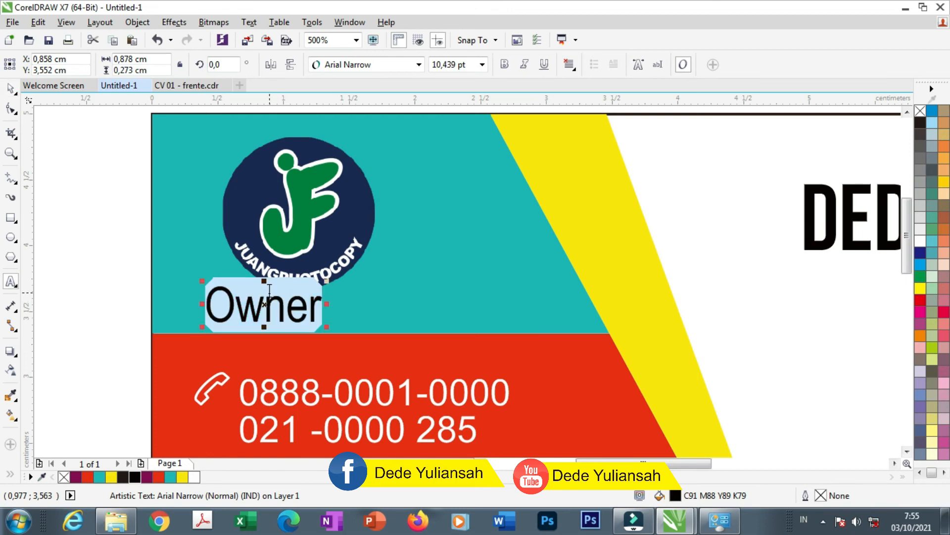
{"action": "type", "text": "JUANG PH"}
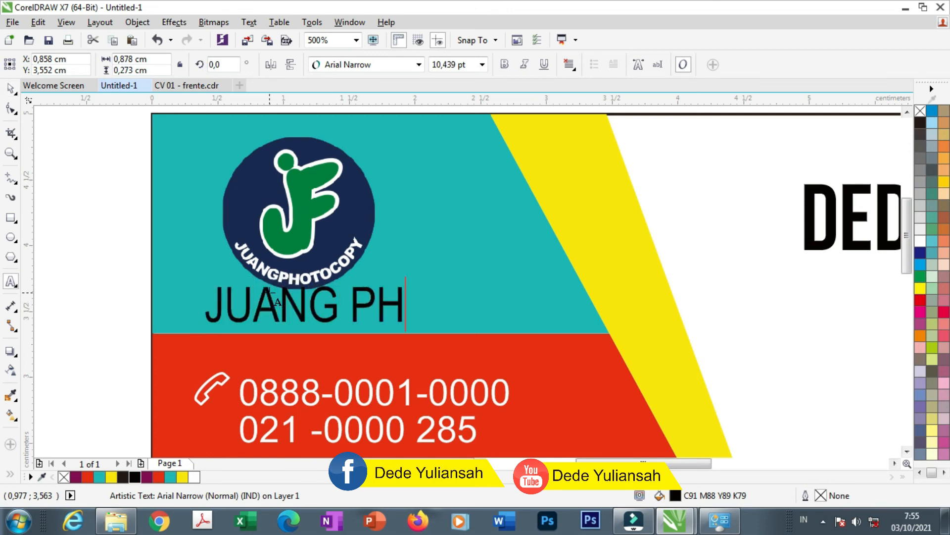
{"action": "type", "text": "OTO COPY"}
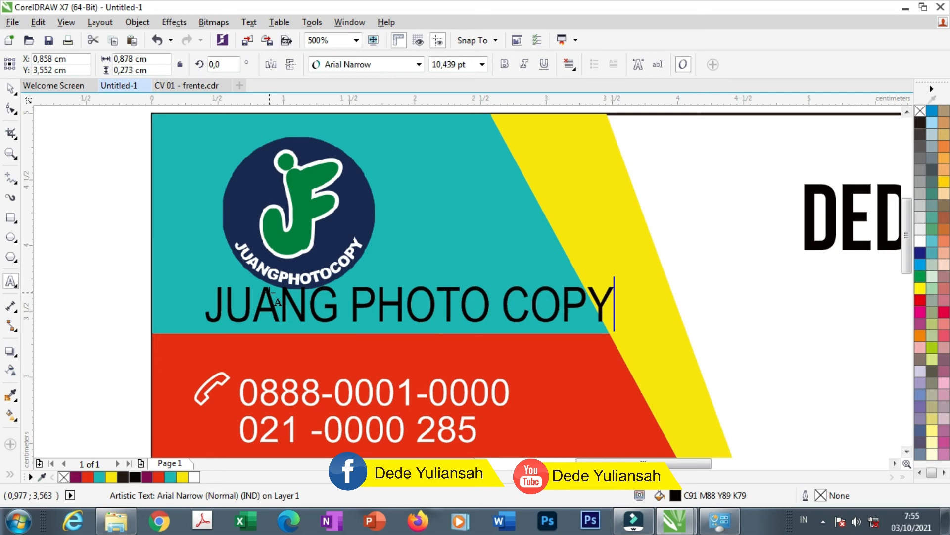
{"action": "left_click", "coordinate": [11, 88]}
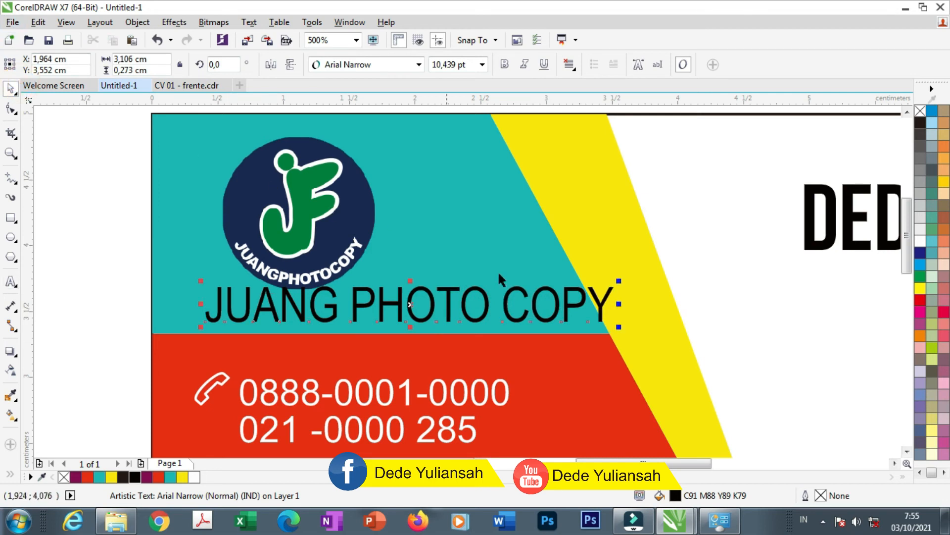
Shrink JUANG PHOTO COPY to about 6.206 pt and nudge it left and down
{"action": "left_click_drag", "start_coordinate": [618, 327], "coordinate": [451, 319]}
{"action": "left_click_drag", "start_coordinate": [370, 297], "coordinate": [352, 308]}
{"action": "scroll", "coordinate": [351, 297], "scroll_direction": "down", "scroll_amount": 2}
Move the logo and company name together slightly up
{"action": "left_click_drag", "start_coordinate": [216, 177], "coordinate": [432, 308]}
{"action": "scroll", "coordinate": [345, 227], "scroll_direction": "up", "scroll_amount": 2}
{"action": "left_click_drag", "start_coordinate": [351, 236], "coordinate": [350, 227]}
{"action": "scroll", "coordinate": [403, 222], "scroll_direction": "down", "scroll_amount": 2}
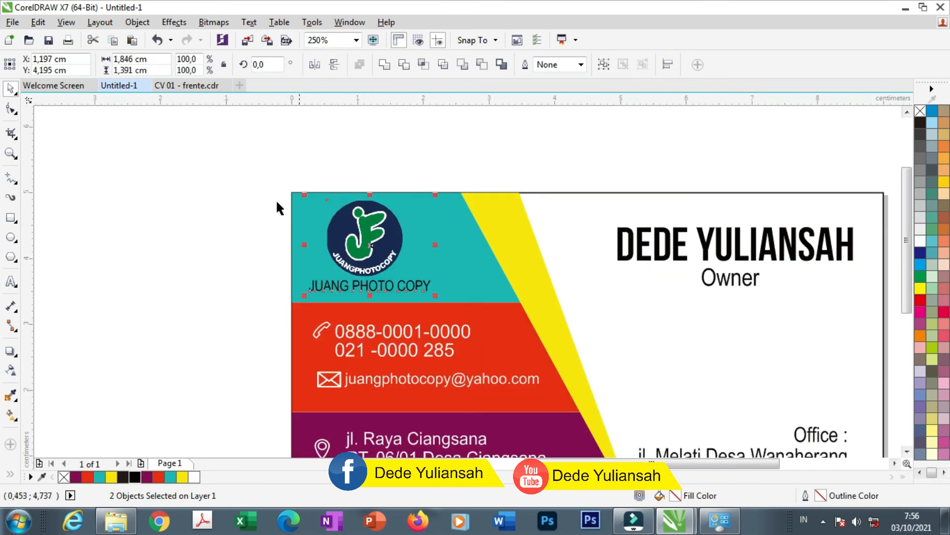
{"action": "left_click", "coordinate": [197, 184]}
{"action": "scroll", "coordinate": [462, 169], "scroll_direction": "down", "scroll_amount": 2}
{"action": "scroll", "coordinate": [479, 177], "scroll_direction": "up", "scroll_amount": 2}
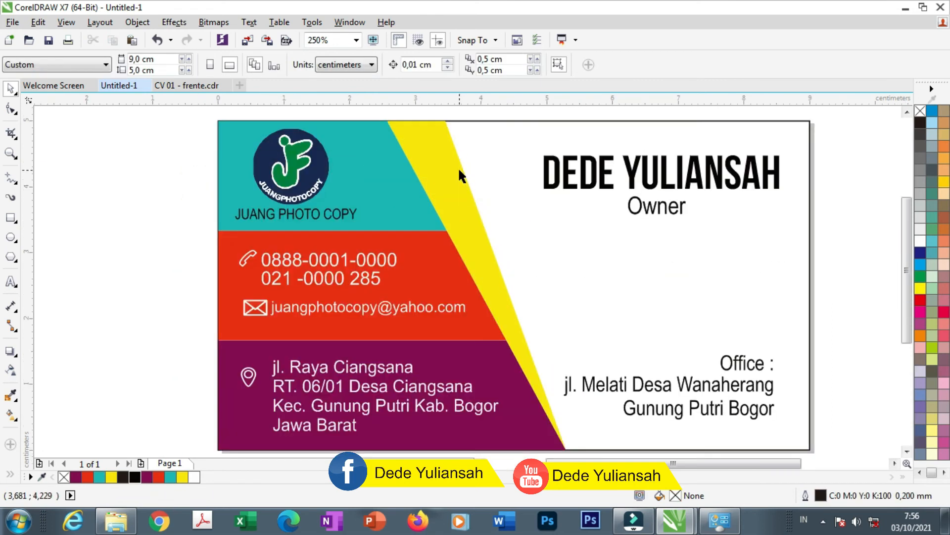
{"action": "left_click_drag", "start_coordinate": [475, 207], "coordinate": [595, 207]}
Undo the stray move, then give the yellow band a drop shadow with feathering 9
{"action": "key", "text": "ctrl+z"}
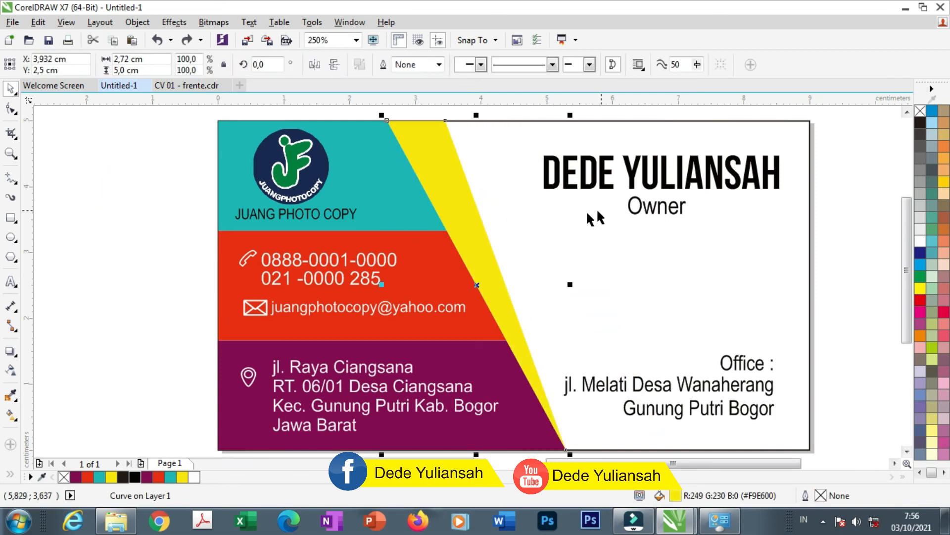
{"action": "left_click", "coordinate": [17, 356]}
{"action": "left_click", "coordinate": [30, 352]}
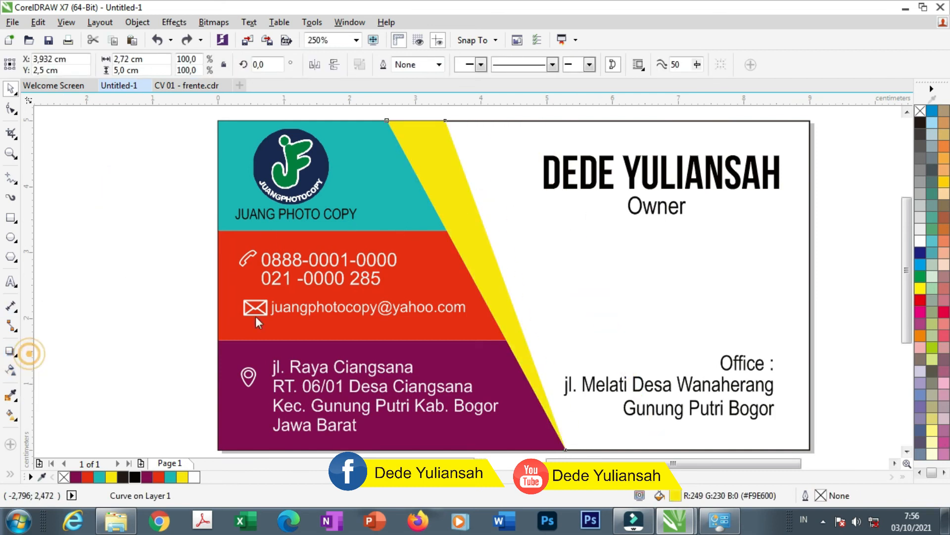
{"action": "left_click_drag", "start_coordinate": [497, 263], "coordinate": [520, 251]}
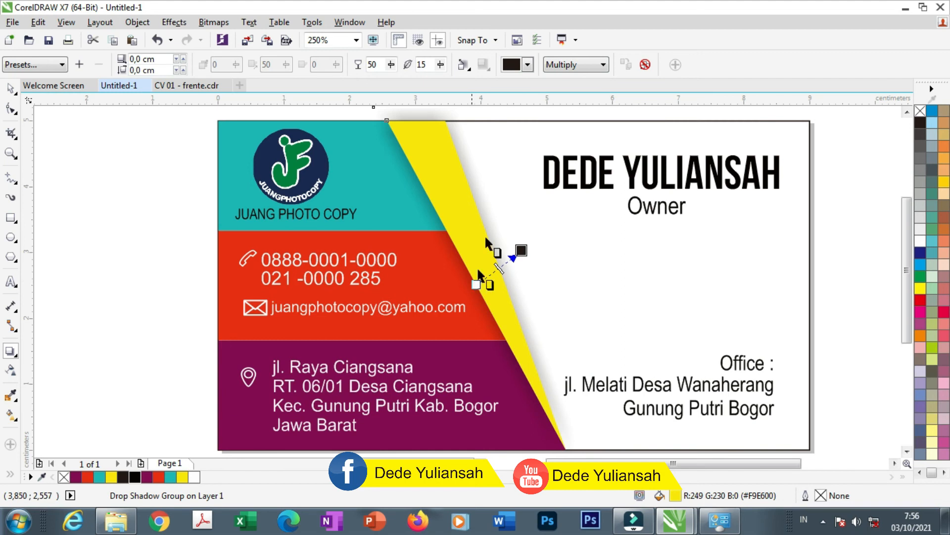
{"action": "left_click", "coordinate": [471, 63]}
{"action": "left_click", "coordinate": [485, 100]}
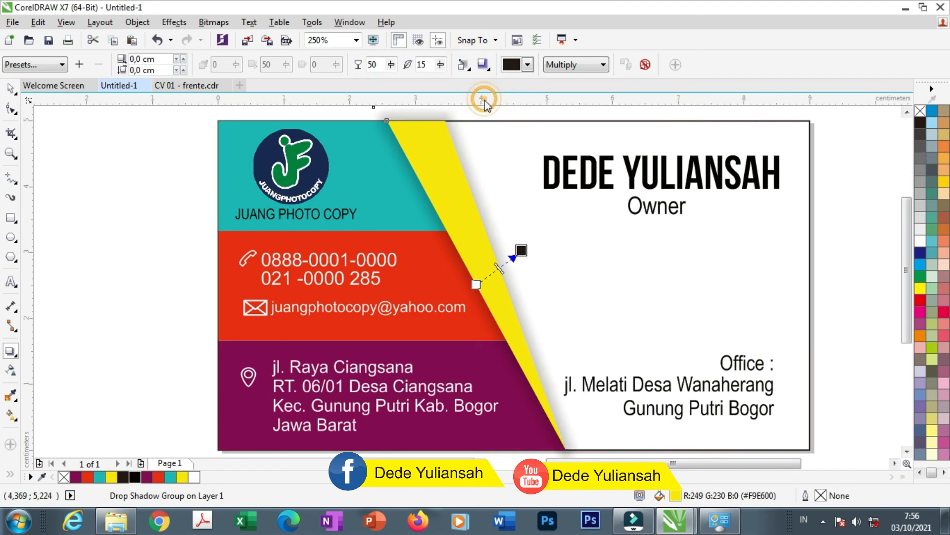
{"action": "left_click", "coordinate": [441, 68]}
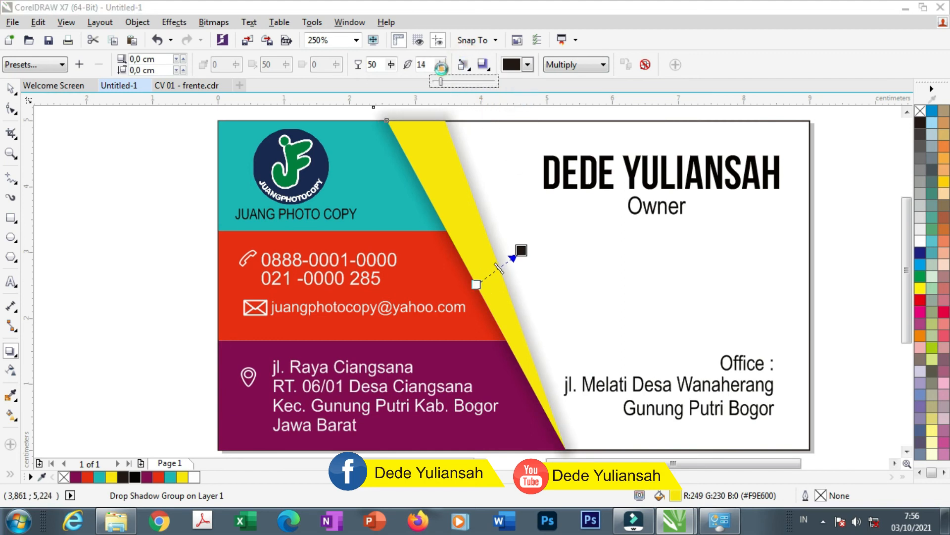
{"action": "left_click", "coordinate": [438, 83]}
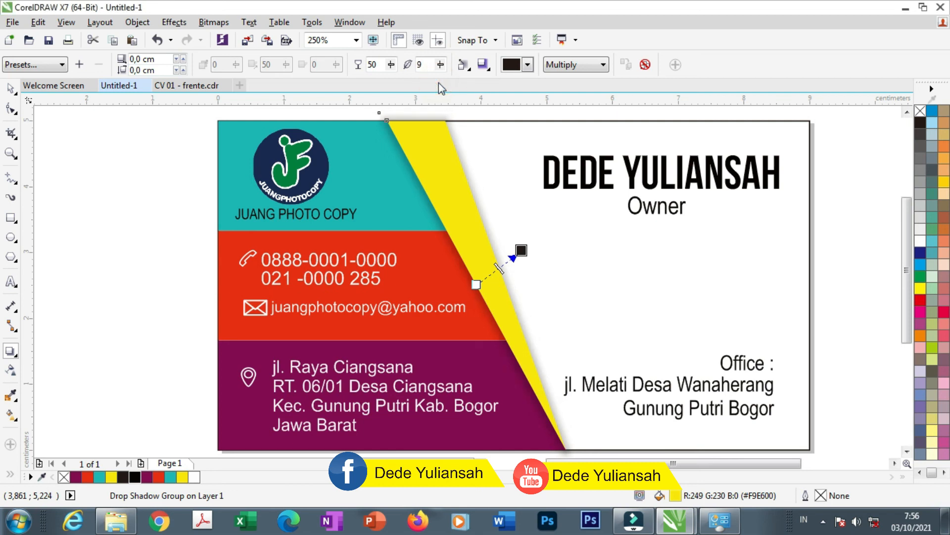
{"action": "left_click", "coordinate": [12, 89]}
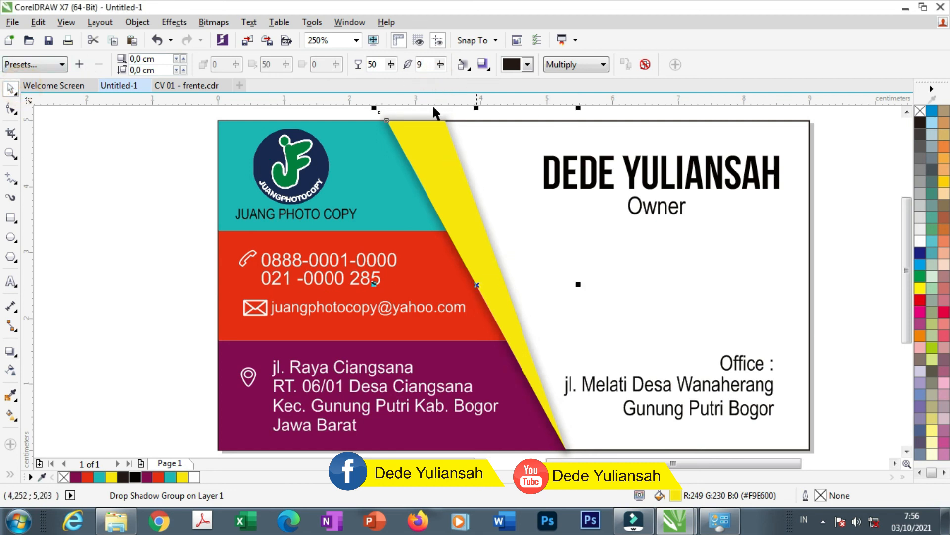
{"action": "scroll", "coordinate": [493, 163], "scroll_direction": "up", "scroll_amount": 4}
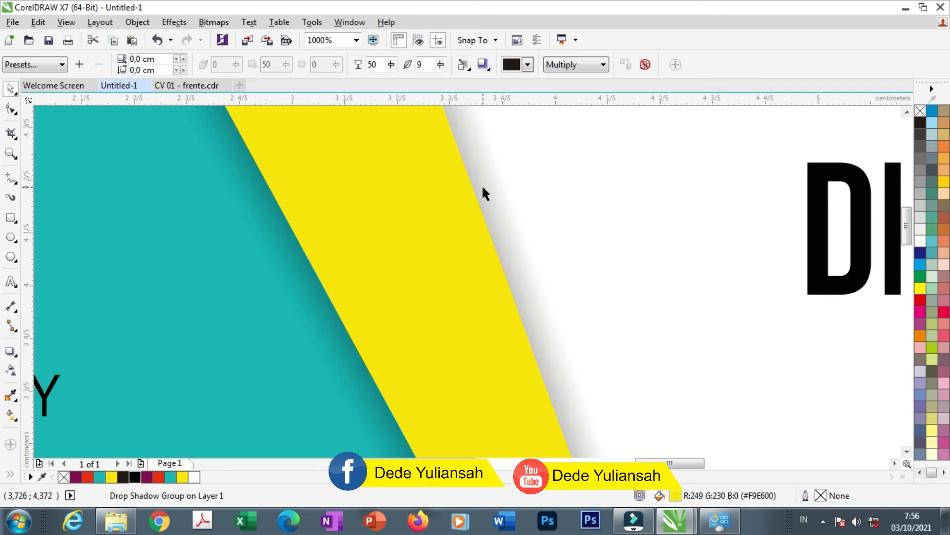
Break the drop shadow apart from the yellow band and PowerClip it inside the band
{"action": "right_click", "coordinate": [482, 189]}
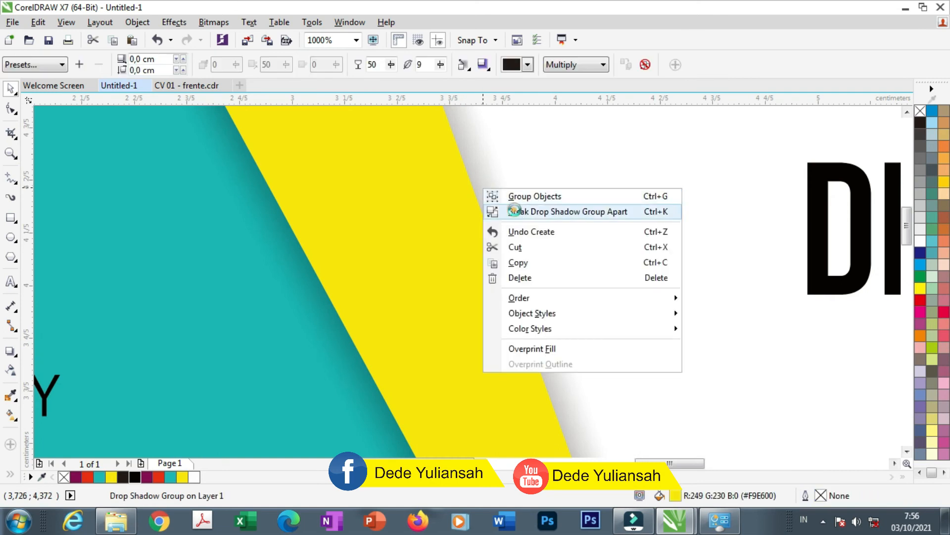
{"action": "left_click", "coordinate": [514, 210]}
{"action": "scroll", "coordinate": [515, 196], "scroll_direction": "down", "scroll_amount": 4}
{"action": "left_click", "coordinate": [170, 213]}
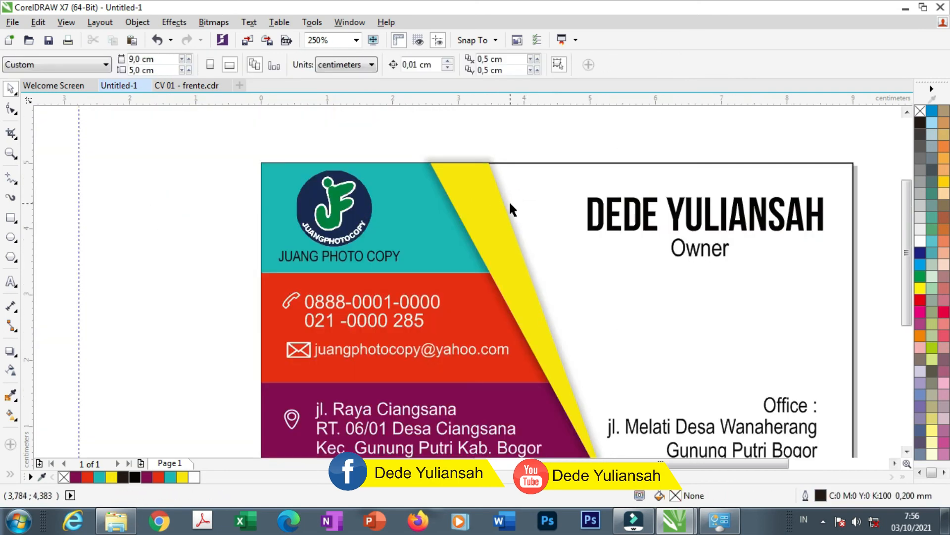
{"action": "left_click_drag", "start_coordinate": [510, 205], "coordinate": [582, 171]}
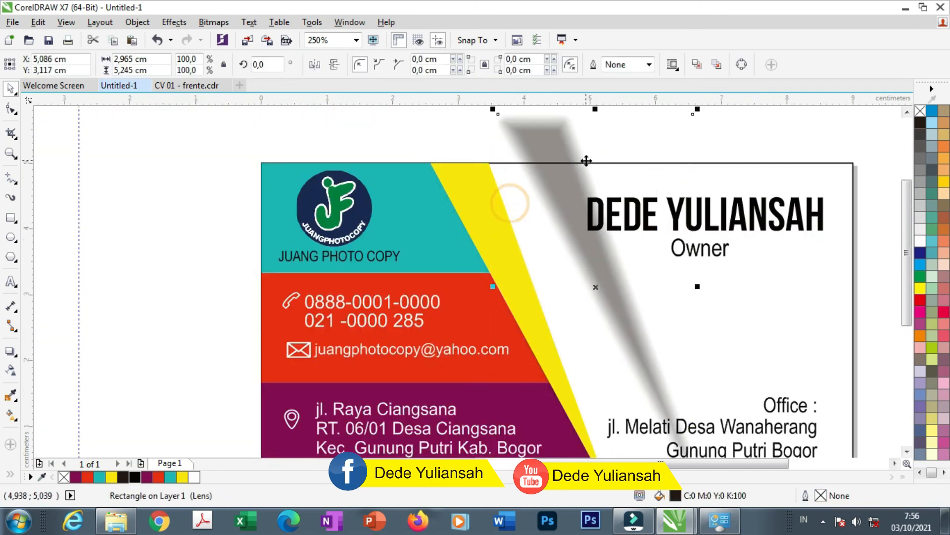
{"action": "right_click", "coordinate": [560, 142]}
{"action": "left_click", "coordinate": [604, 144]}
{"action": "left_click", "coordinate": [498, 195]}
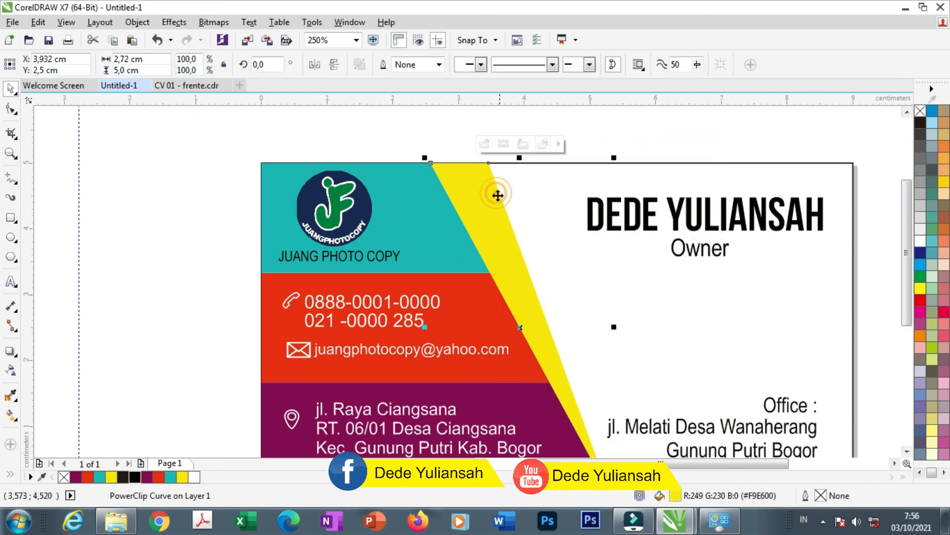
Inside the PowerClip, shift the shadow left and down and tilt it a few degrees
{"action": "left_click", "coordinate": [485, 144]}
{"action": "left_click_drag", "start_coordinate": [549, 198], "coordinate": [520, 206]}
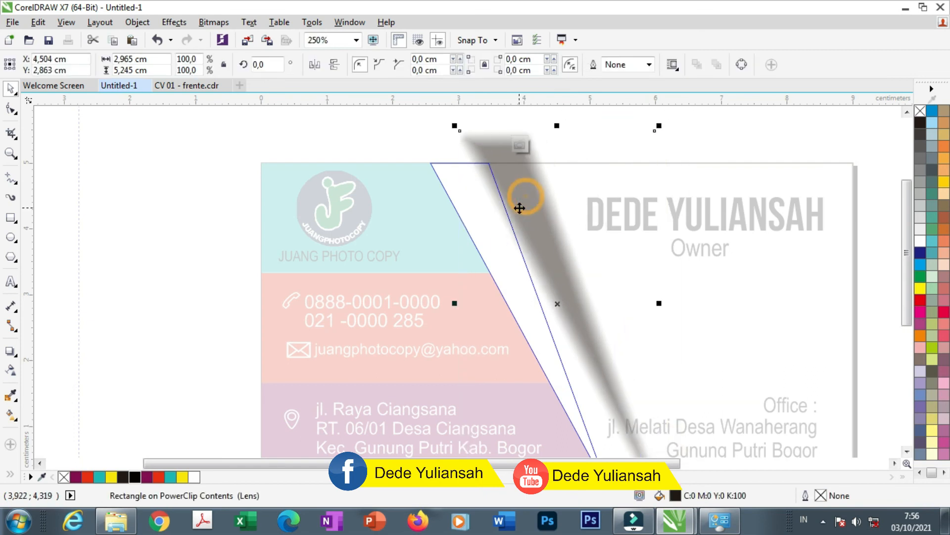
{"action": "left_click_drag", "start_coordinate": [552, 234], "coordinate": [538, 245]}
{"action": "left_click", "coordinate": [552, 241]}
{"action": "left_click_drag", "start_coordinate": [643, 140], "coordinate": [652, 147]}
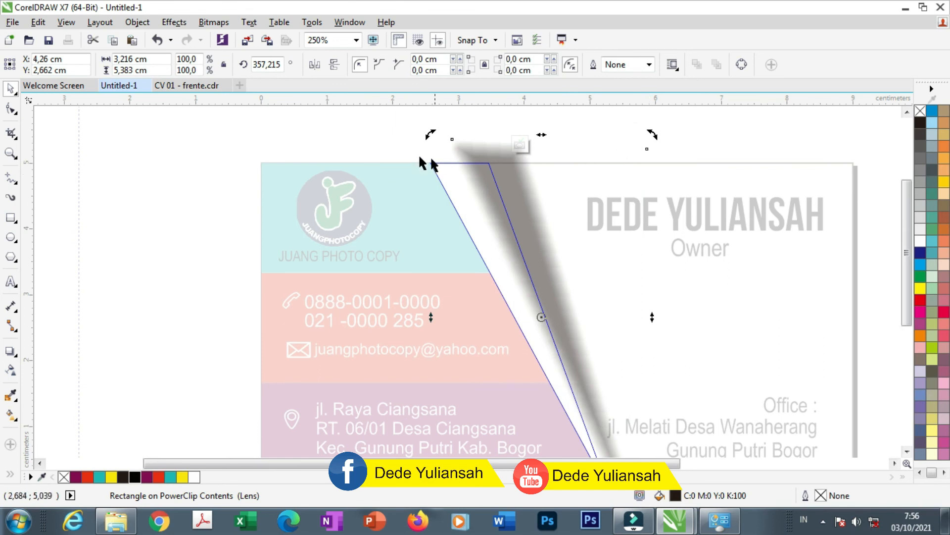
{"action": "left_click", "coordinate": [376, 144]}
{"action": "left_click_drag", "start_coordinate": [534, 200], "coordinate": [547, 215]}
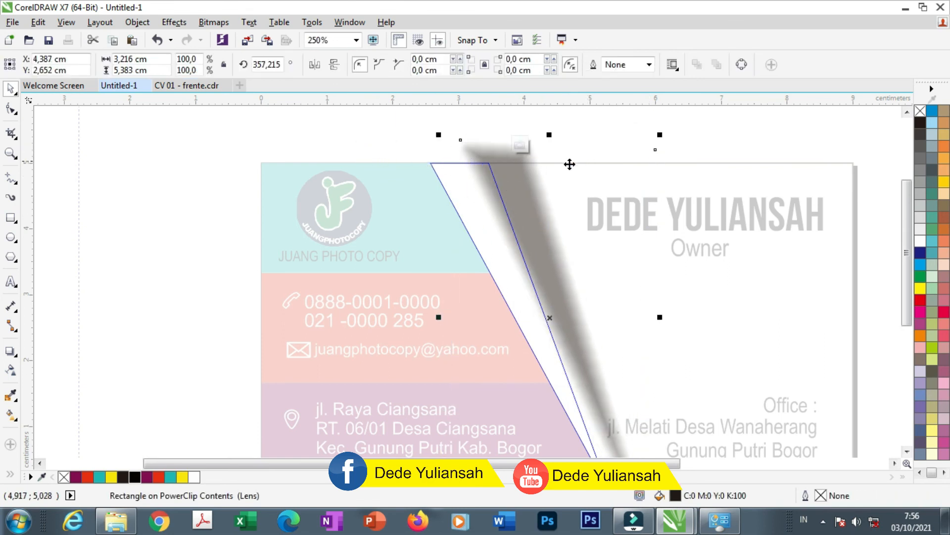
{"action": "left_click", "coordinate": [549, 175]}
{"action": "left_click_drag", "start_coordinate": [658, 140], "coordinate": [675, 124]}
{"action": "left_click", "coordinate": [559, 252]}
{"action": "left_click_drag", "start_coordinate": [560, 252], "coordinate": [556, 252]}
{"action": "left_click", "coordinate": [519, 146]}
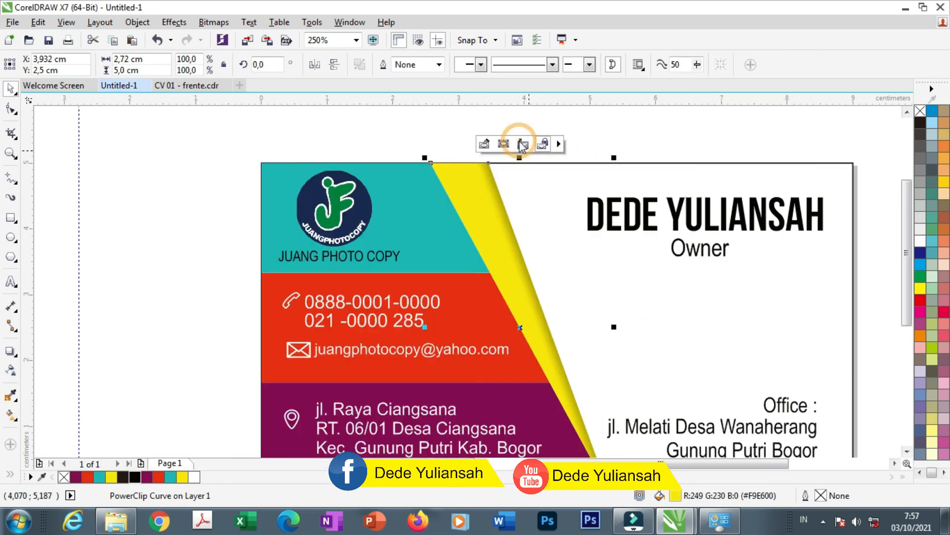
Remove the black outline from the card's white background rectangle
{"action": "left_click", "coordinate": [176, 168]}
{"action": "scroll", "coordinate": [436, 163], "scroll_direction": "down", "scroll_amount": 2}
{"action": "scroll", "coordinate": [492, 181], "scroll_direction": "up", "scroll_amount": 4}
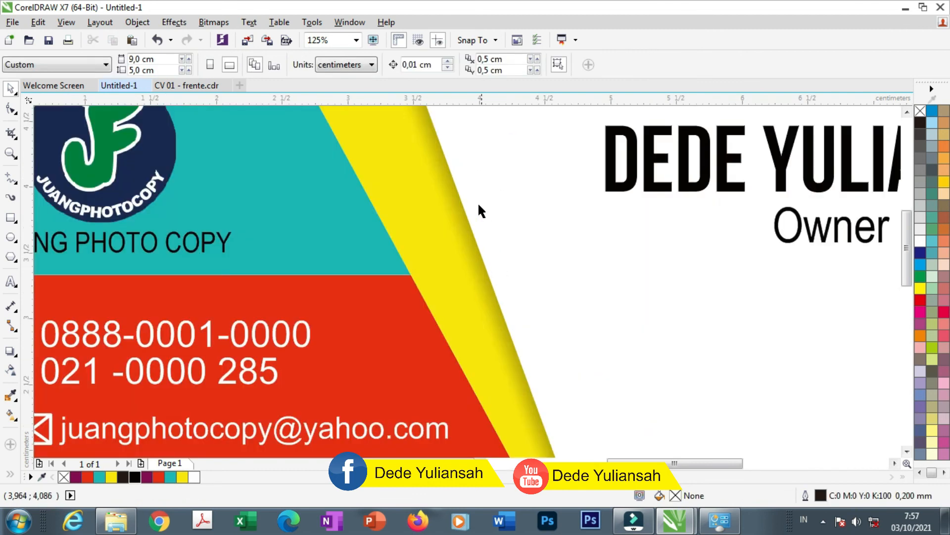
{"action": "scroll", "coordinate": [447, 221], "scroll_direction": "down", "scroll_amount": 2}
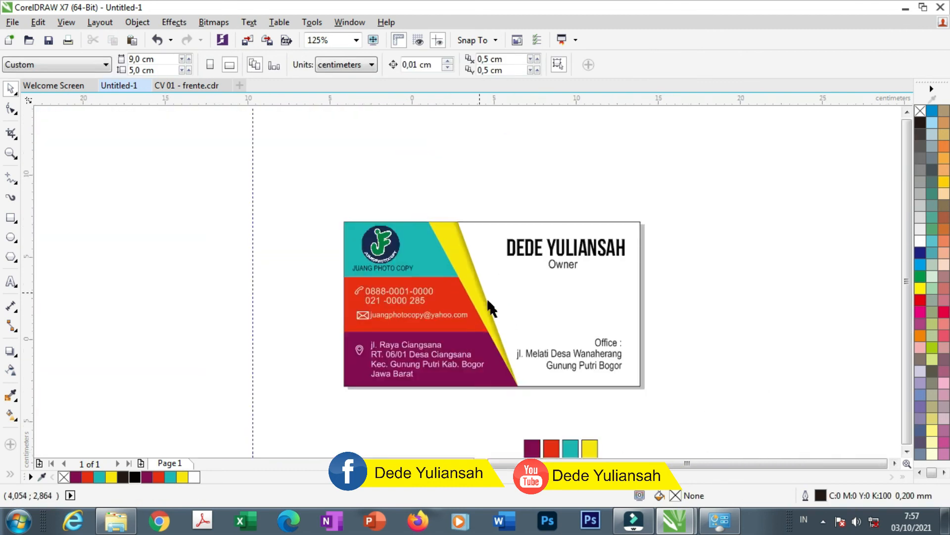
{"action": "scroll", "coordinate": [496, 326], "scroll_direction": "up", "scroll_amount": 1}
{"action": "scroll", "coordinate": [496, 326], "scroll_direction": "up", "scroll_amount": 1}
{"action": "scroll", "coordinate": [575, 317], "scroll_direction": "down", "scroll_amount": 2}
{"action": "scroll", "coordinate": [566, 272], "scroll_direction": "up", "scroll_amount": 3}
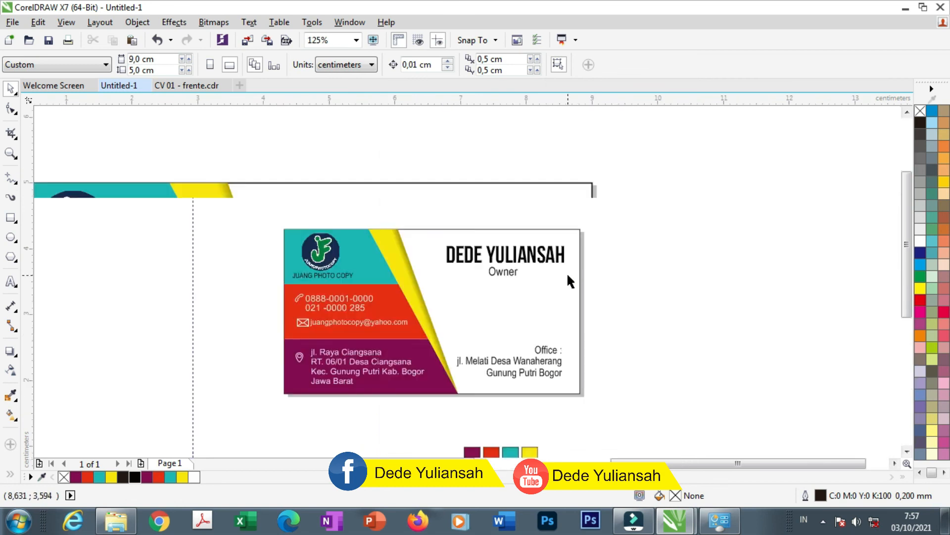
{"action": "left_click", "coordinate": [568, 276]}
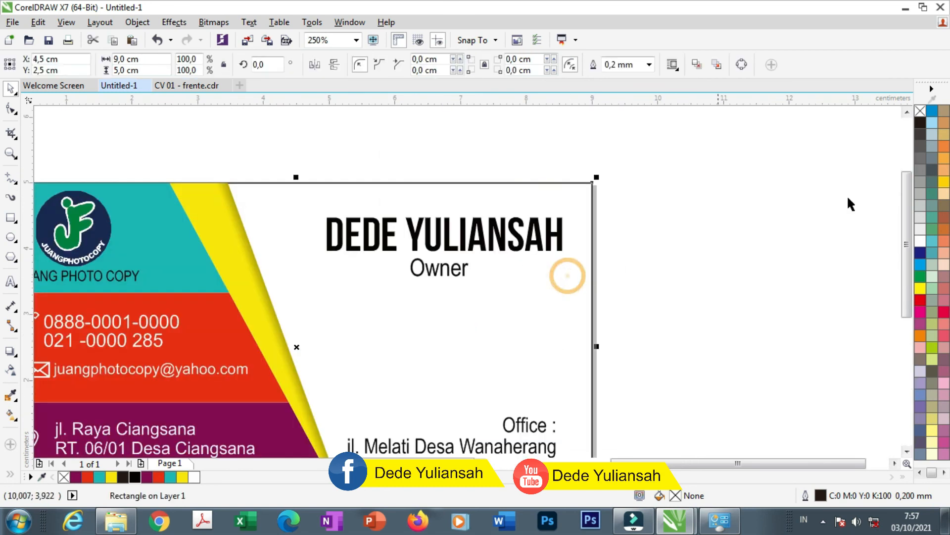
{"action": "right_click", "coordinate": [921, 112]}
{"action": "left_click", "coordinate": [751, 201]}
{"action": "scroll", "coordinate": [546, 231], "scroll_direction": "down", "scroll_amount": 1}
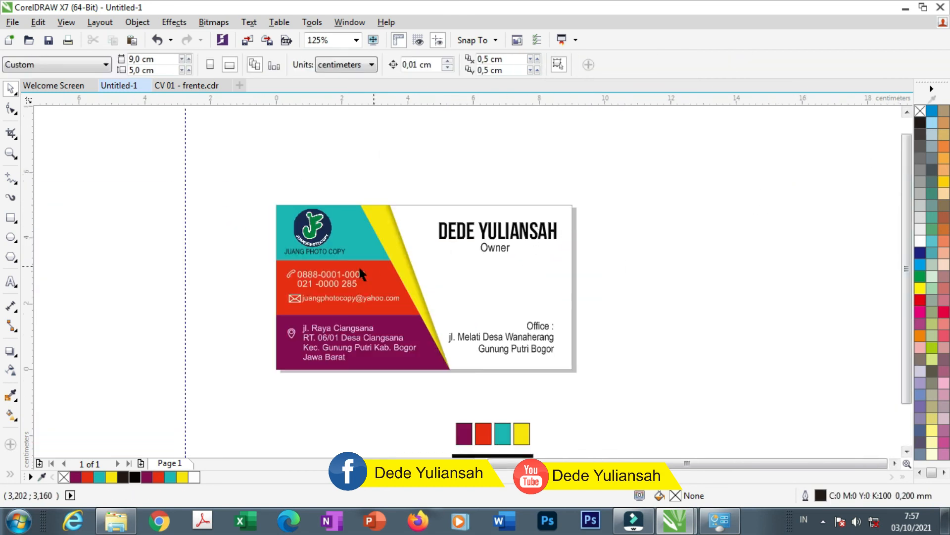
Place a copy of the cardholder's name heading just below the card
{"action": "left_click", "coordinate": [11, 153]}
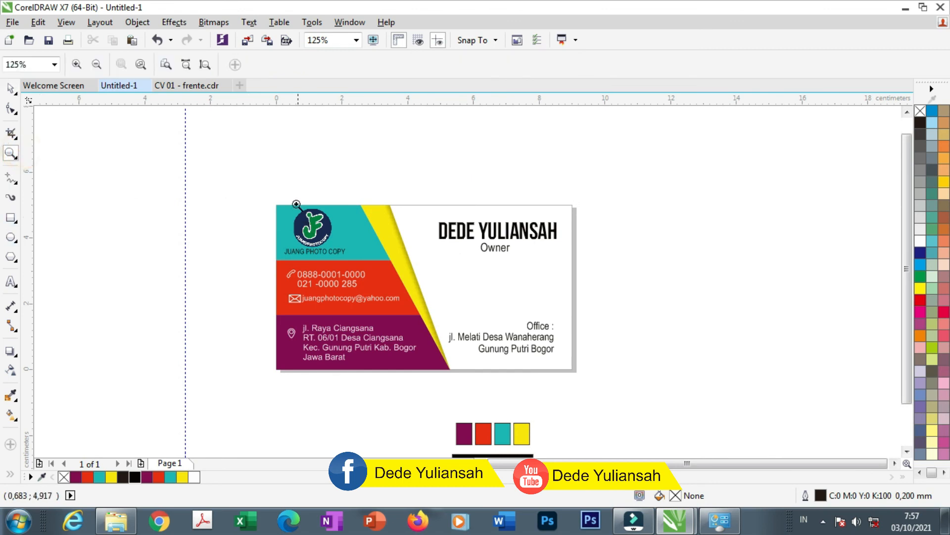
{"action": "left_click_drag", "start_coordinate": [272, 187], "coordinate": [590, 386]}
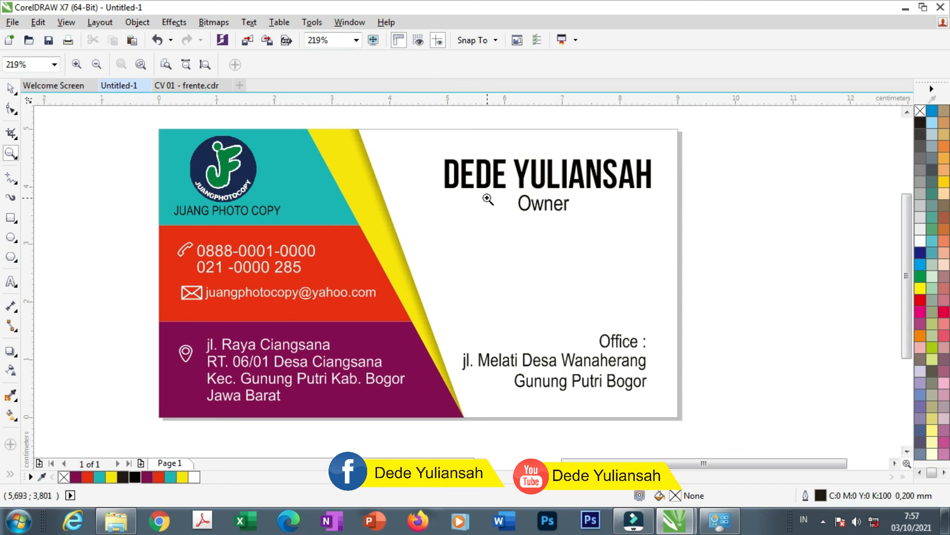
{"action": "key", "text": "space"}
{"action": "left_click_drag", "start_coordinate": [471, 193], "coordinate": [206, 414]}
{"action": "right_click", "coordinate": [206, 414]}
{"action": "scroll", "coordinate": [238, 385], "scroll_direction": "down", "scroll_amount": 1}
Replace the copied text with 'DESAIN KARTU NAMA DENGAN UKURAN 9X5 CM' and second line 'MUDAH KAN...'
{"action": "scroll", "coordinate": [239, 382], "scroll_direction": "up", "scroll_amount": 1}
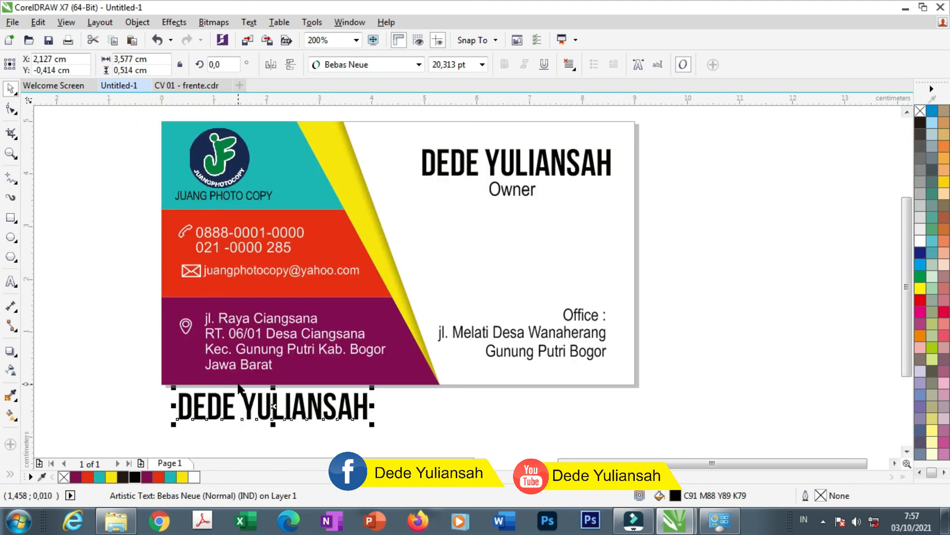
{"action": "double_click", "coordinate": [226, 406]}
{"action": "key", "text": "ctrl+a"}
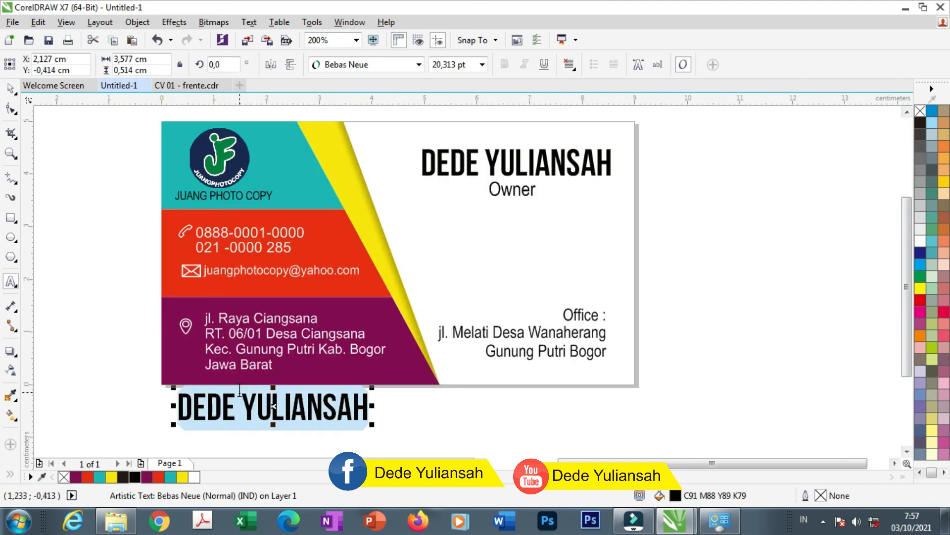
{"action": "type", "text": "DES"}
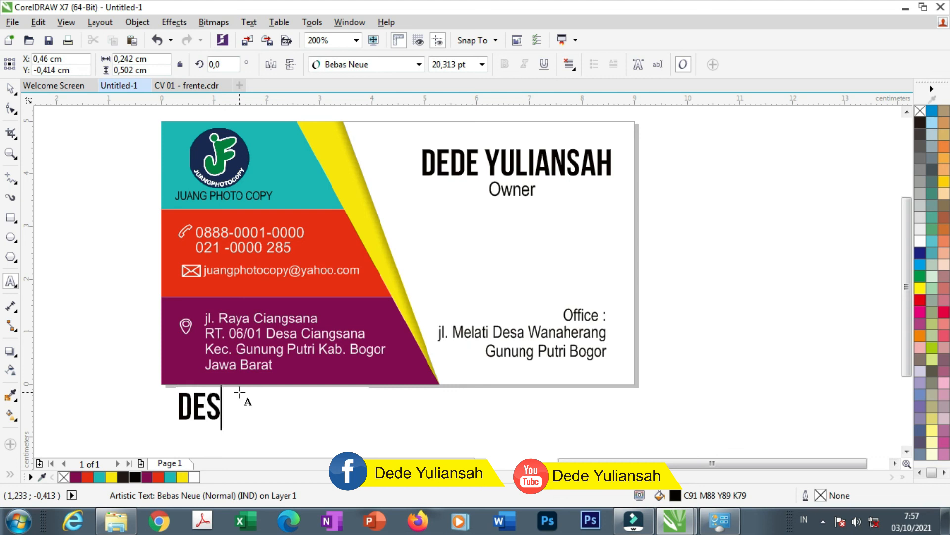
{"action": "type", "text": "AIN KARTU N"}
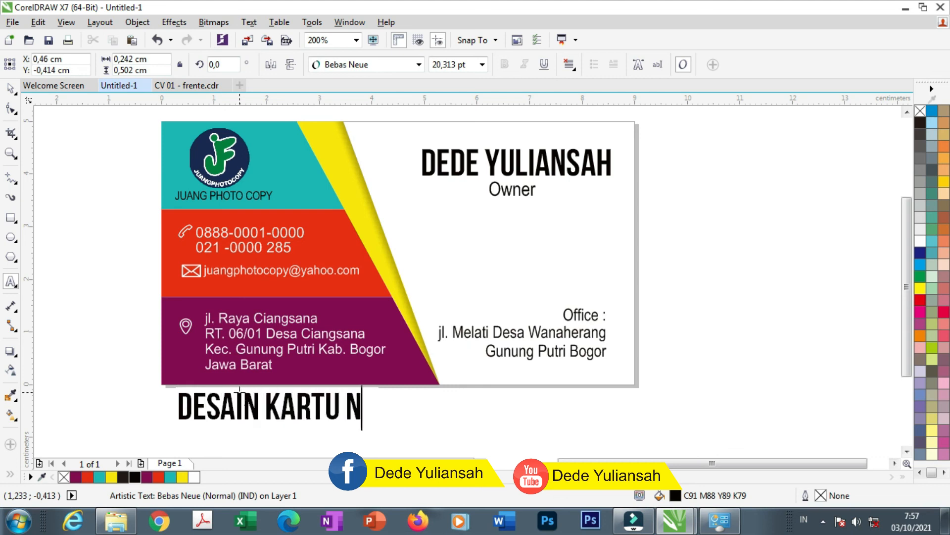
{"action": "type", "text": "AMA DEN"}
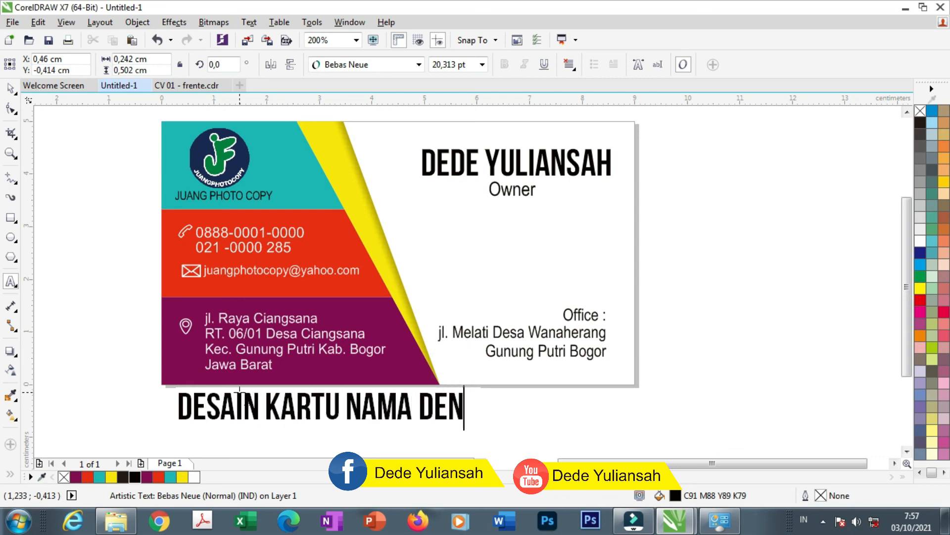
{"action": "type", "text": "GAN UKURAN"}
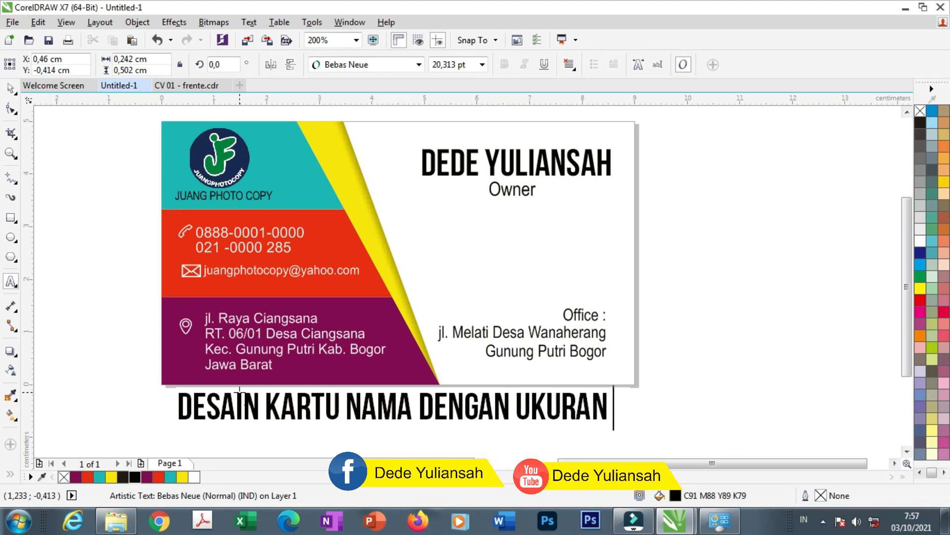
{"action": "type", "text": " 9X5 CM"}
{"action": "key", "text": "Return"}
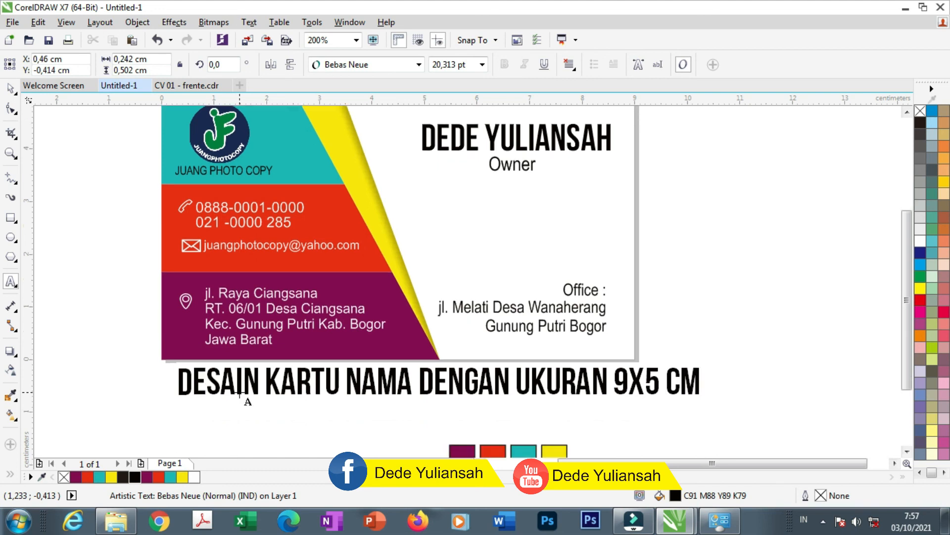
{"action": "type", "text": "MUDAH KAN..."}
{"action": "left_click", "coordinate": [15, 90]}
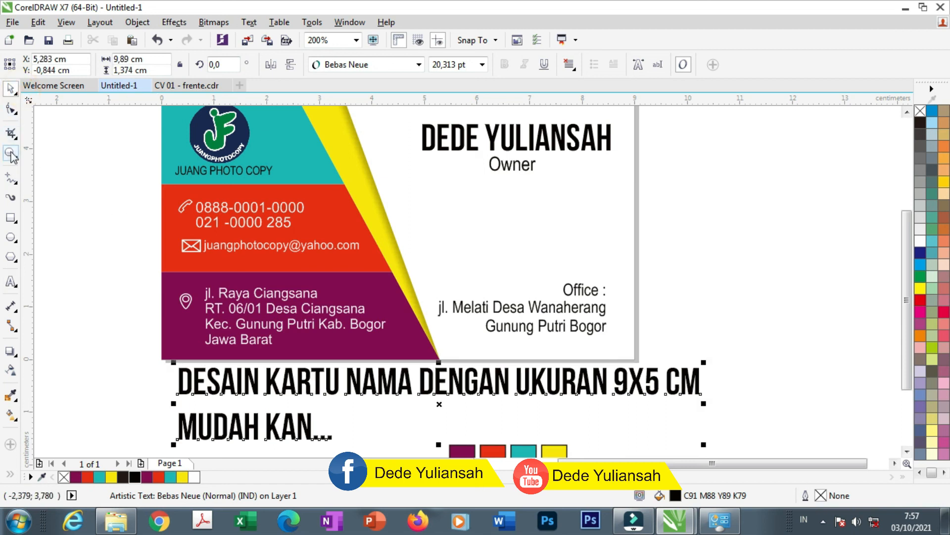
{"action": "left_click", "coordinate": [11, 153]}
{"action": "scroll", "coordinate": [435, 239], "scroll_direction": "down", "scroll_amount": 1}
{"action": "left_click_drag", "start_coordinate": [276, 159], "coordinate": [552, 306]}
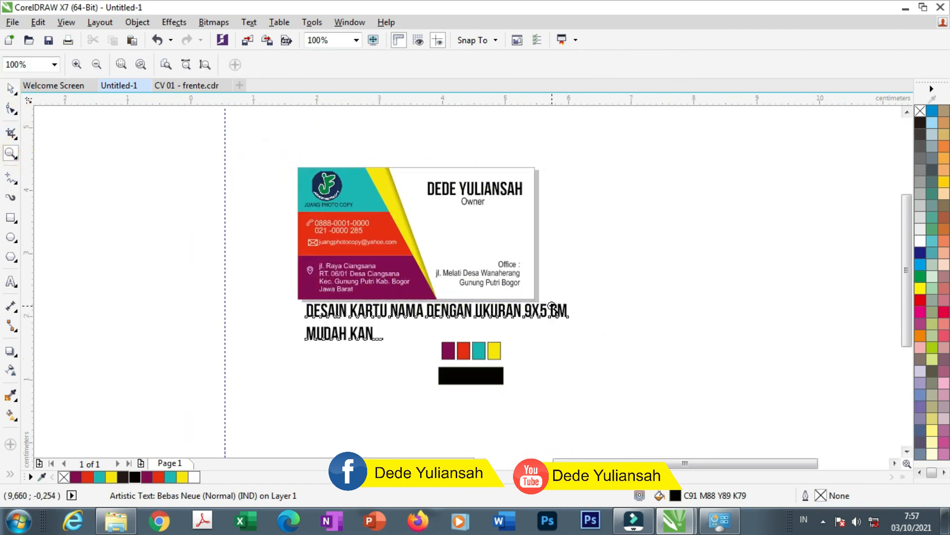